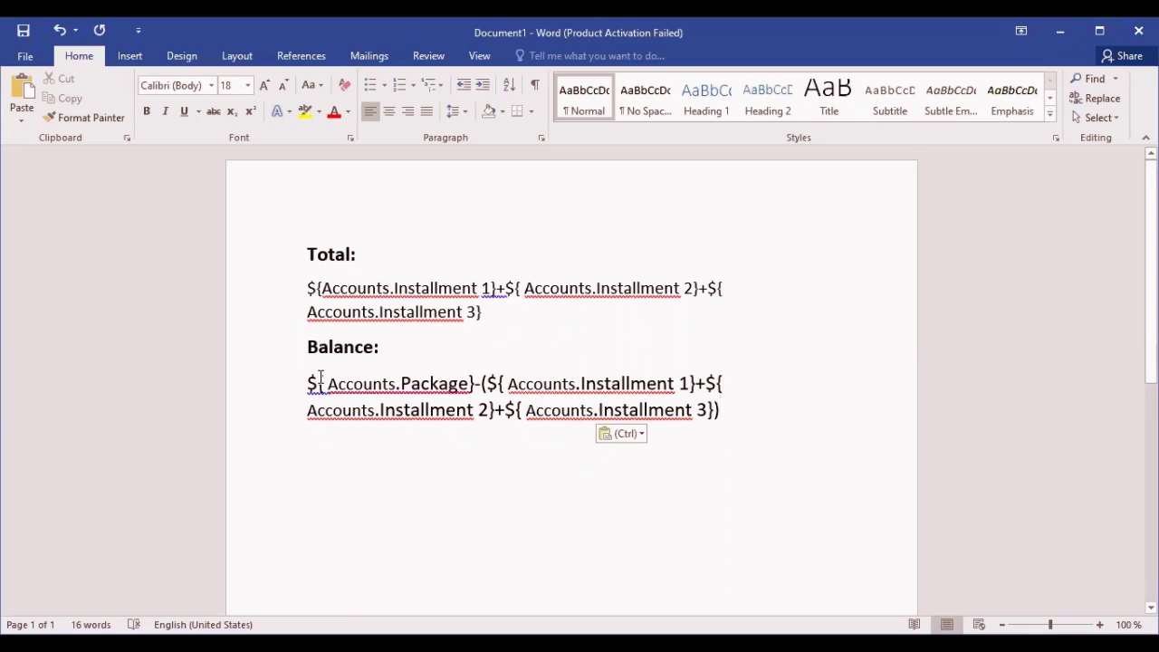
# Examine the Total formula's structure, including the Accounts module name, the installment field names and the plus operator between them.
pyautogui.moveTo(309, 288); pyautogui.dragTo(538, 329)
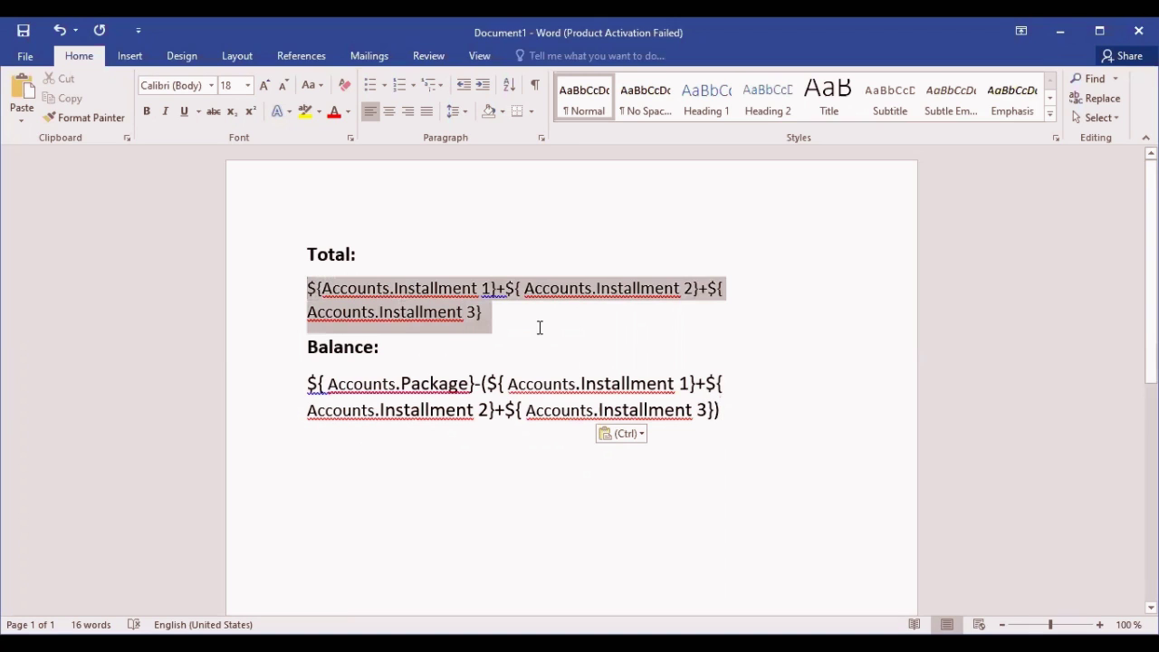
pyautogui.click(481, 319)
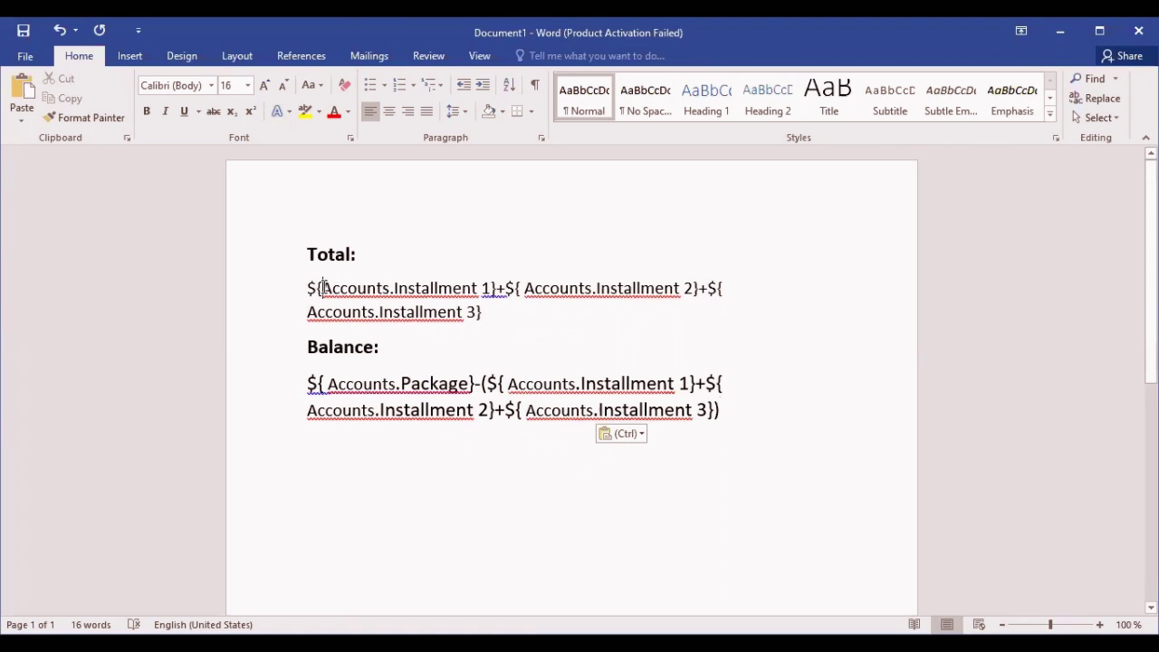
pyautogui.moveTo(324, 288); pyautogui.dragTo(391, 287)
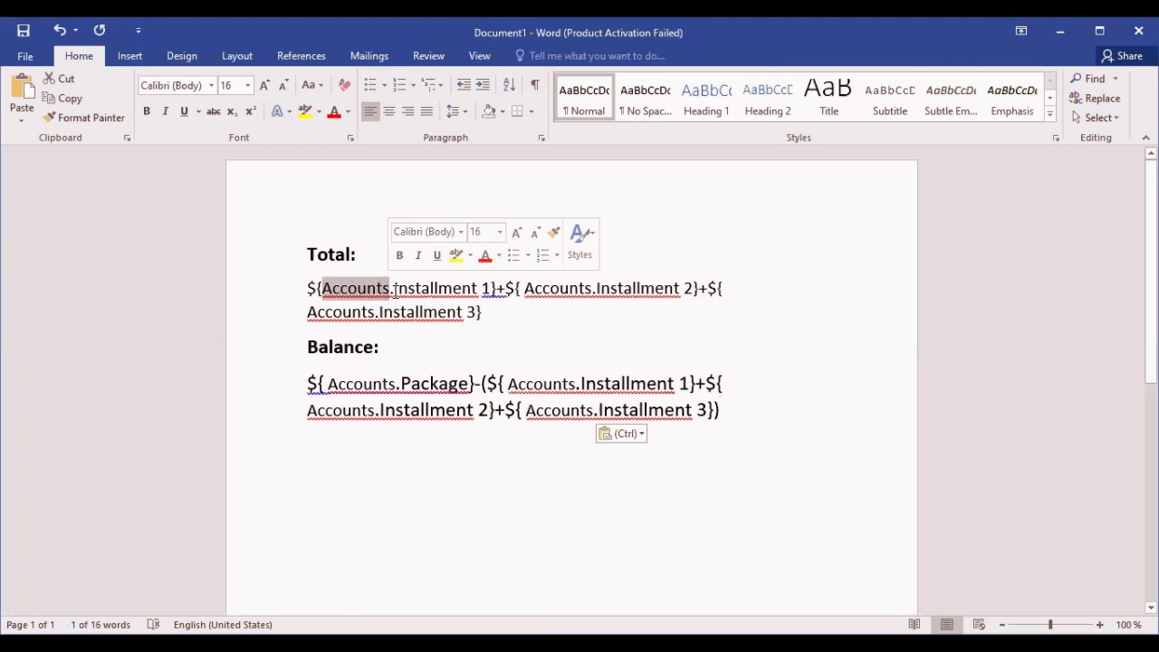
pyautogui.click(390, 290)
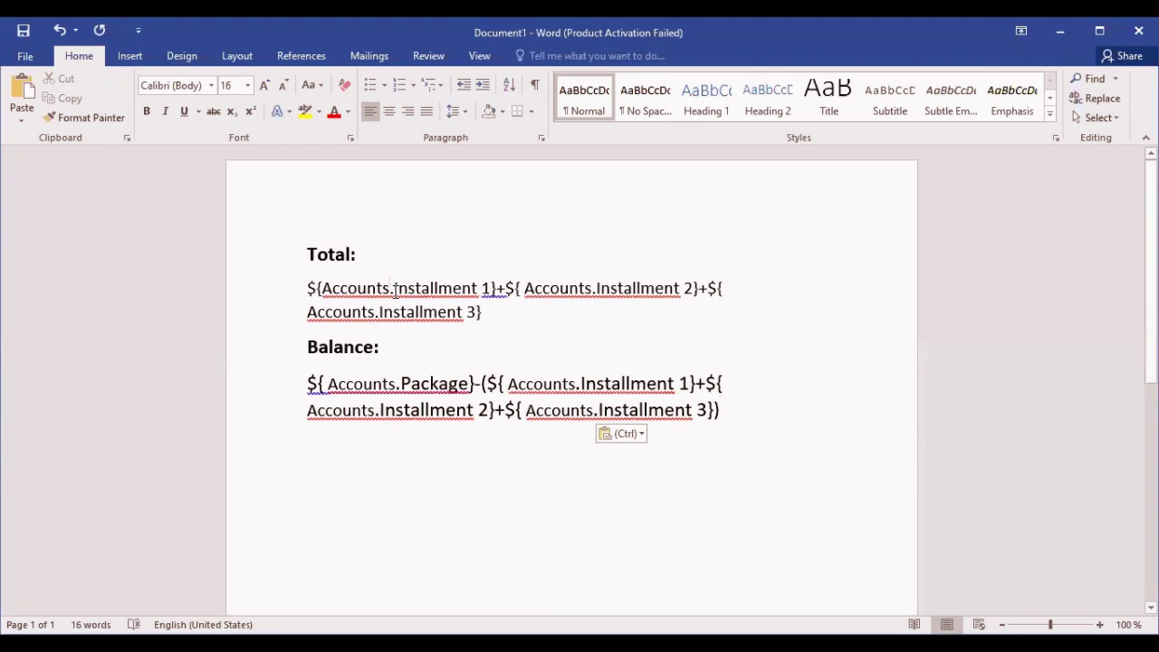
pyautogui.moveTo(393, 288); pyautogui.dragTo(490, 294)
pyautogui.click(388, 264)
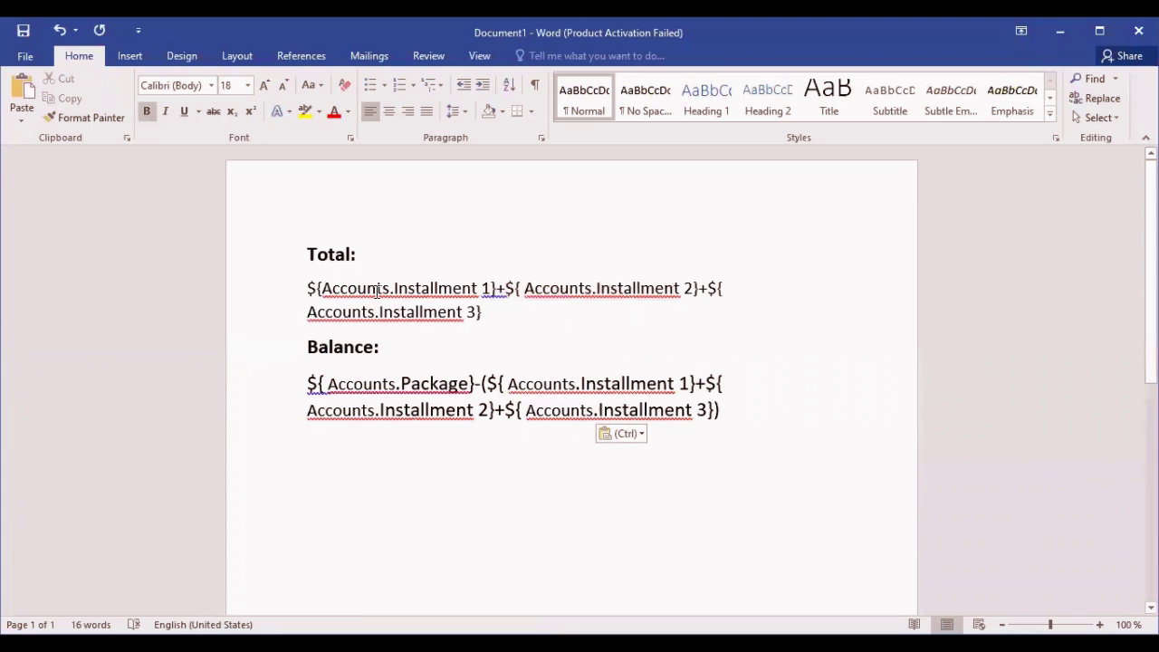
pyautogui.click(491, 288)
pyautogui.moveTo(497, 288); pyautogui.dragTo(505, 288)
pyautogui.click(499, 288)
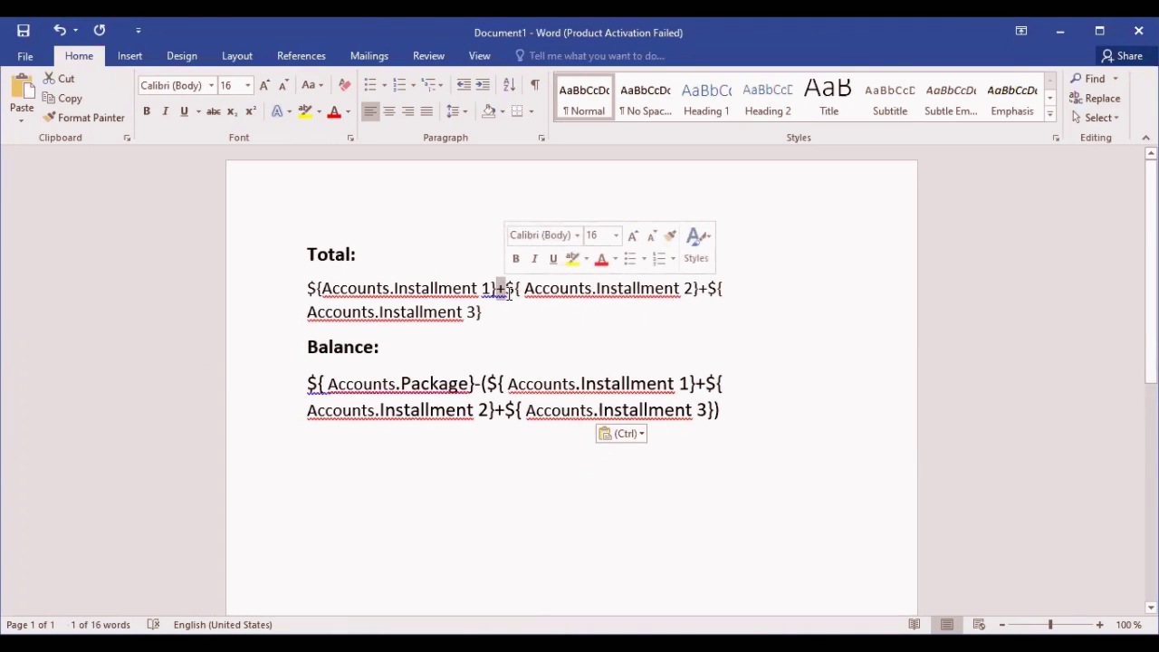
pyautogui.click(505, 299)
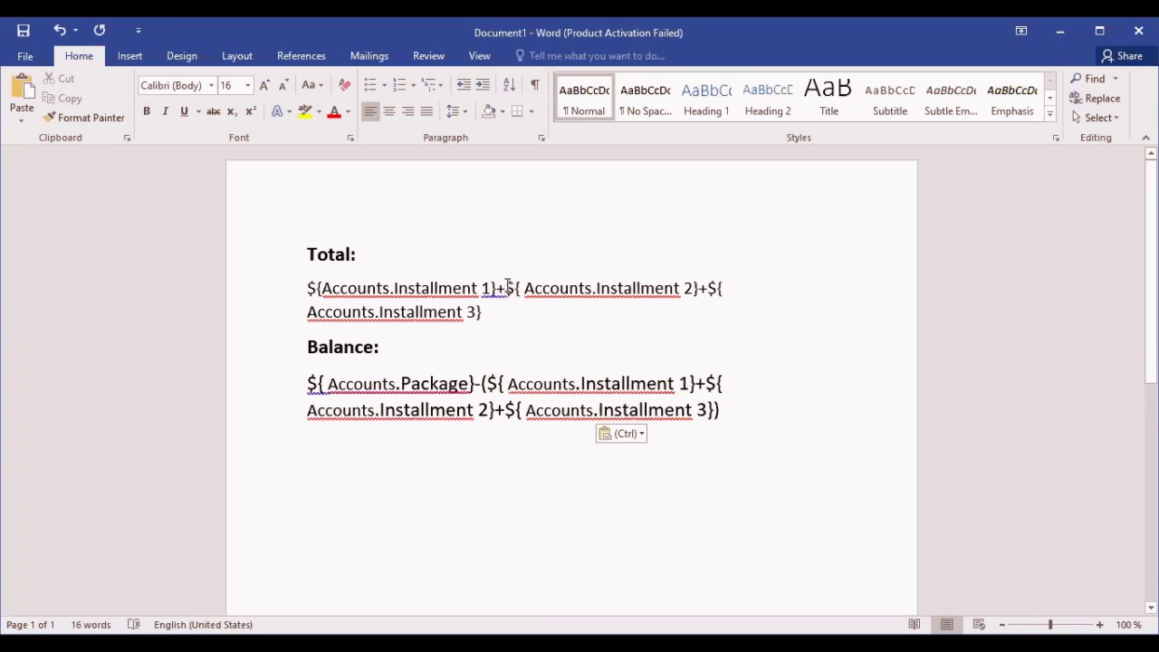
pyautogui.moveTo(506, 288); pyautogui.dragTo(577, 289)
pyautogui.click(513, 289)
pyautogui.click(537, 294)
pyautogui.moveTo(530, 287); pyautogui.dragTo(599, 289)
pyautogui.click(596, 288)
pyautogui.press('Right')
pyautogui.press('Right')
pyautogui.press('Right')
pyautogui.press('Right')
pyautogui.press('Right')
pyautogui.press('Right')
pyautogui.press('Right')
pyautogui.press('Right')
pyautogui.press('Right')
pyautogui.click(492, 319)
# Examine the Balance formula, including the Accounts.Package term, the minus operator and the bracketed sum of the three installments.
pyautogui.click(474, 384)
pyautogui.moveTo(328, 383); pyautogui.dragTo(396, 384)
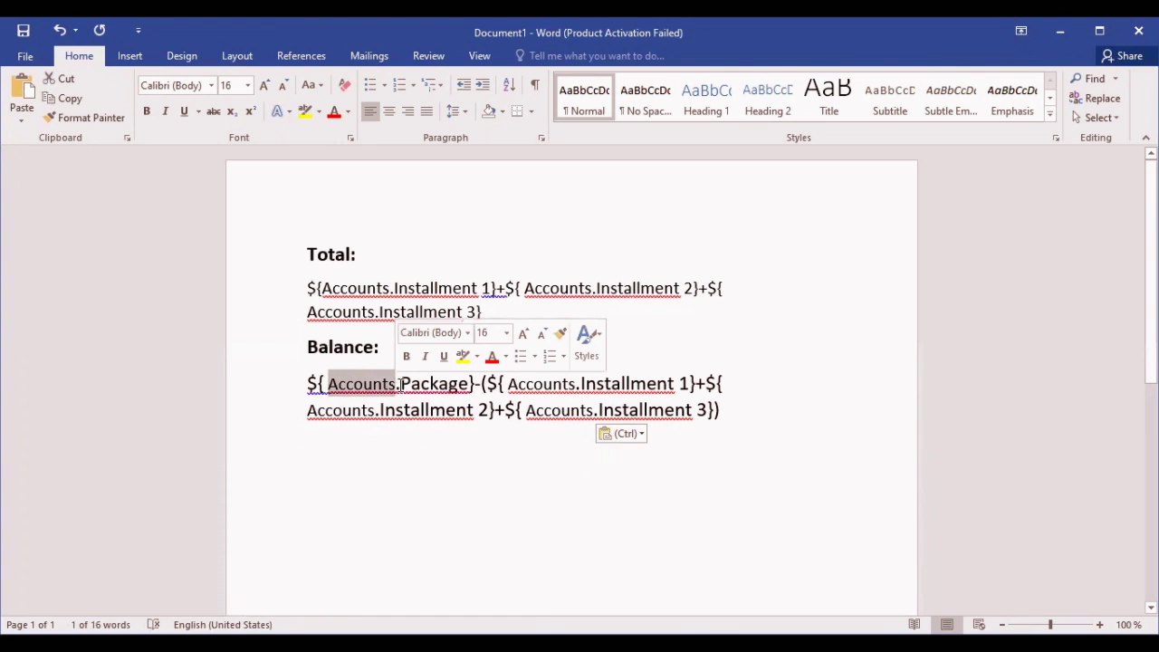
pyautogui.click(401, 384)
pyautogui.moveTo(401, 384); pyautogui.dragTo(468, 389)
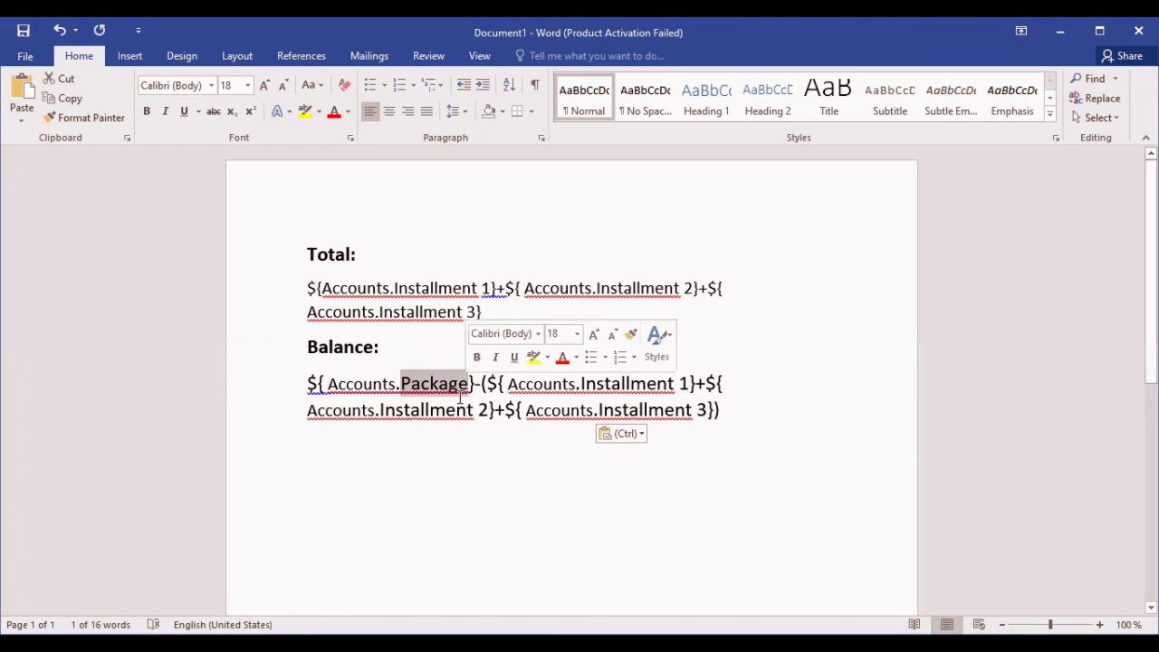
pyautogui.click(453, 390)
pyautogui.click(483, 387)
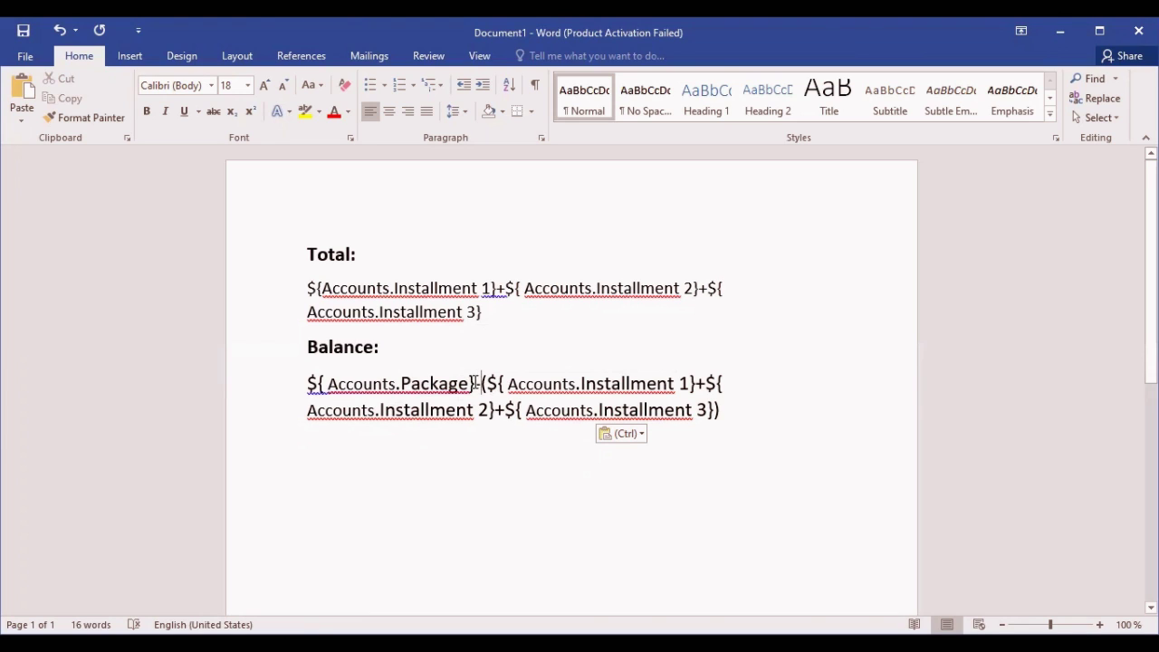
pyautogui.moveTo(474, 383); pyautogui.dragTo(485, 383)
pyautogui.click(477, 383)
pyautogui.moveTo(308, 384); pyautogui.dragTo(469, 384)
pyautogui.click(521, 384)
pyautogui.click(658, 385)
pyautogui.moveTo(471, 384); pyautogui.dragTo(702, 384)
pyautogui.click(694, 383)
pyautogui.moveTo(488, 384); pyautogui.dragTo(719, 414)
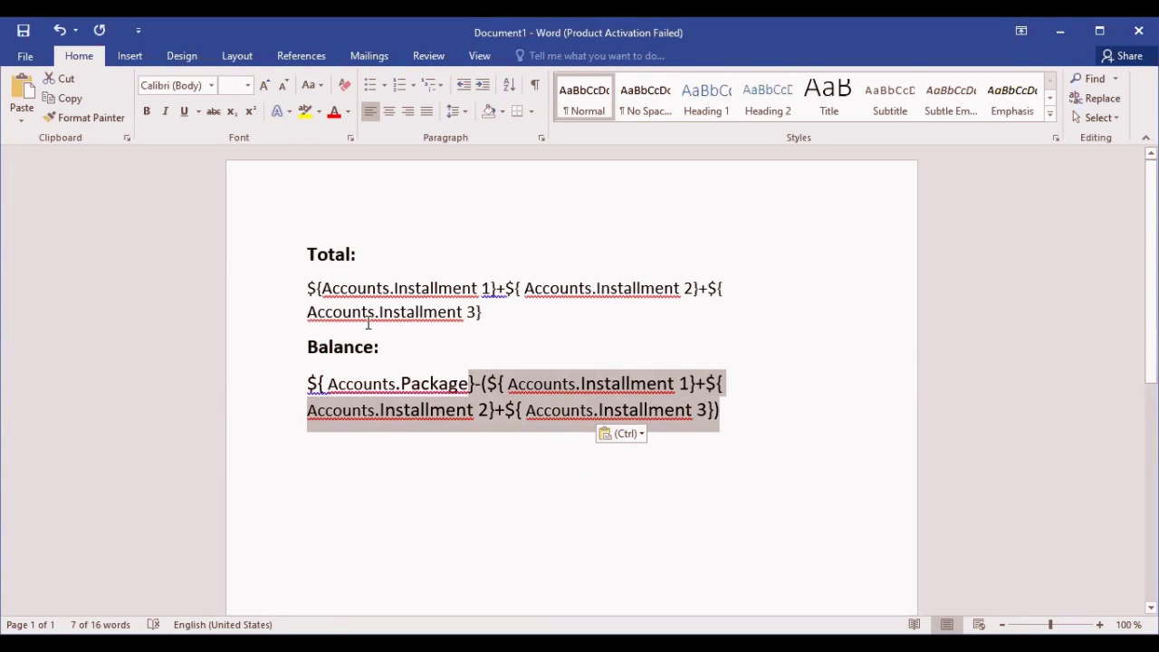
pyautogui.click(377, 286)
pyautogui.click(316, 252)
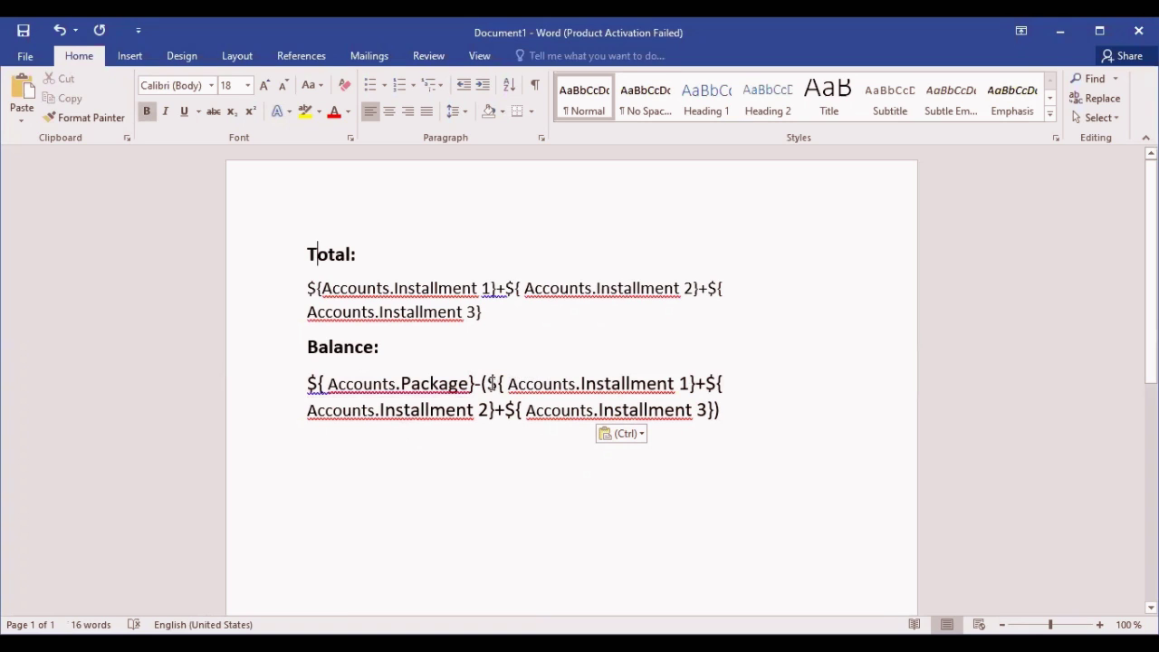
pyautogui.moveTo(470, 384); pyautogui.dragTo(722, 412)
pyautogui.click(722, 410)
pyautogui.moveTo(490, 380); pyautogui.dragTo(711, 415)
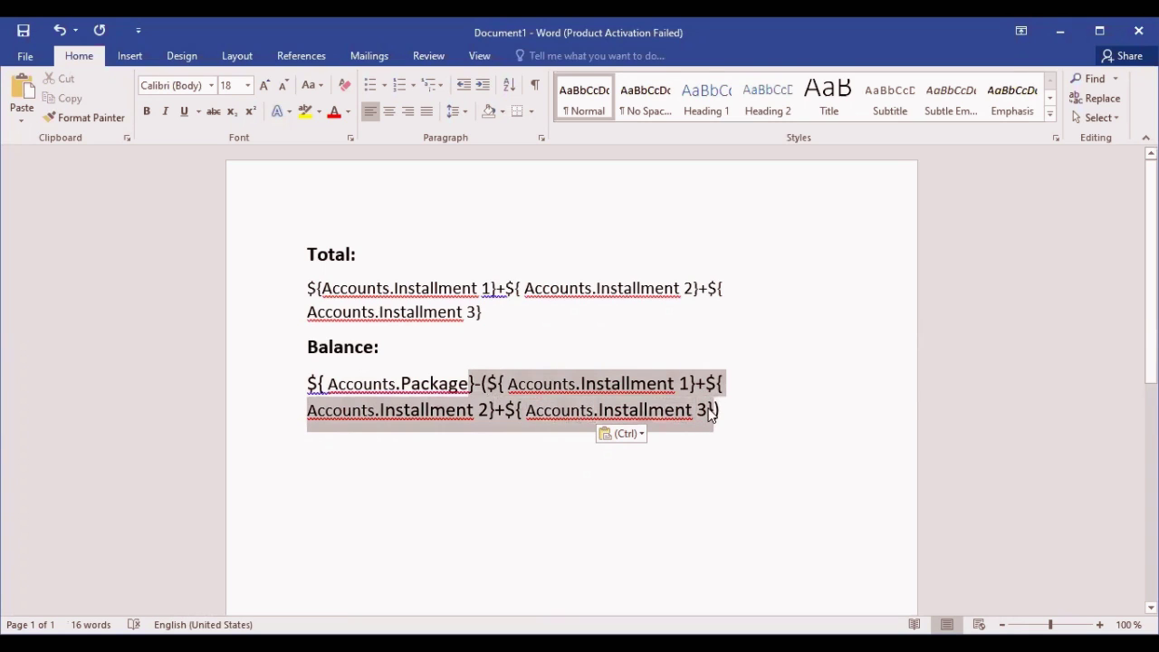
pyautogui.click(709, 413)
pyautogui.click(675, 410)
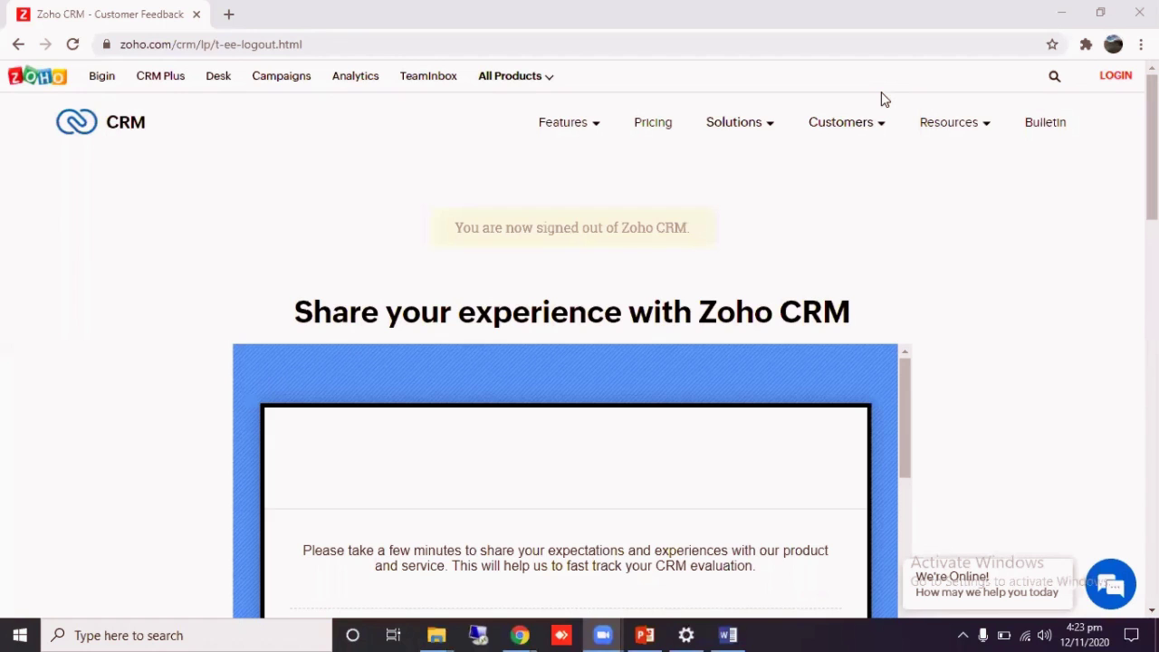
# Switch to Zoho CRM in the browser and sign in with the saved account e-mail and password.
pyautogui.click(1114, 78)
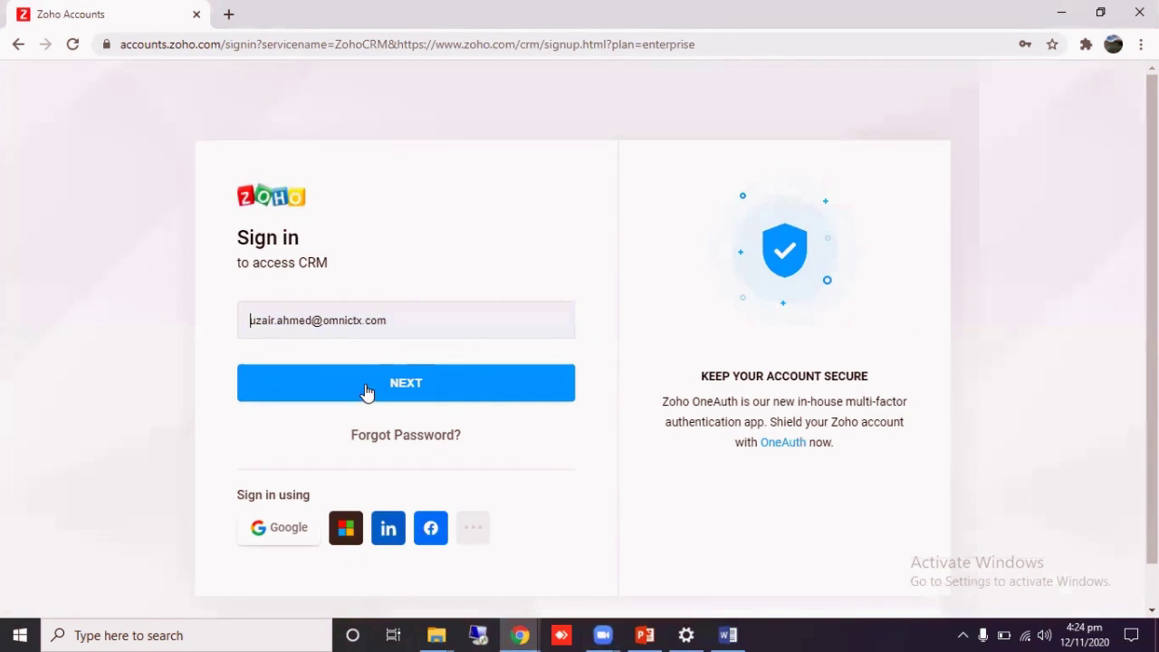
pyautogui.click(367, 390)
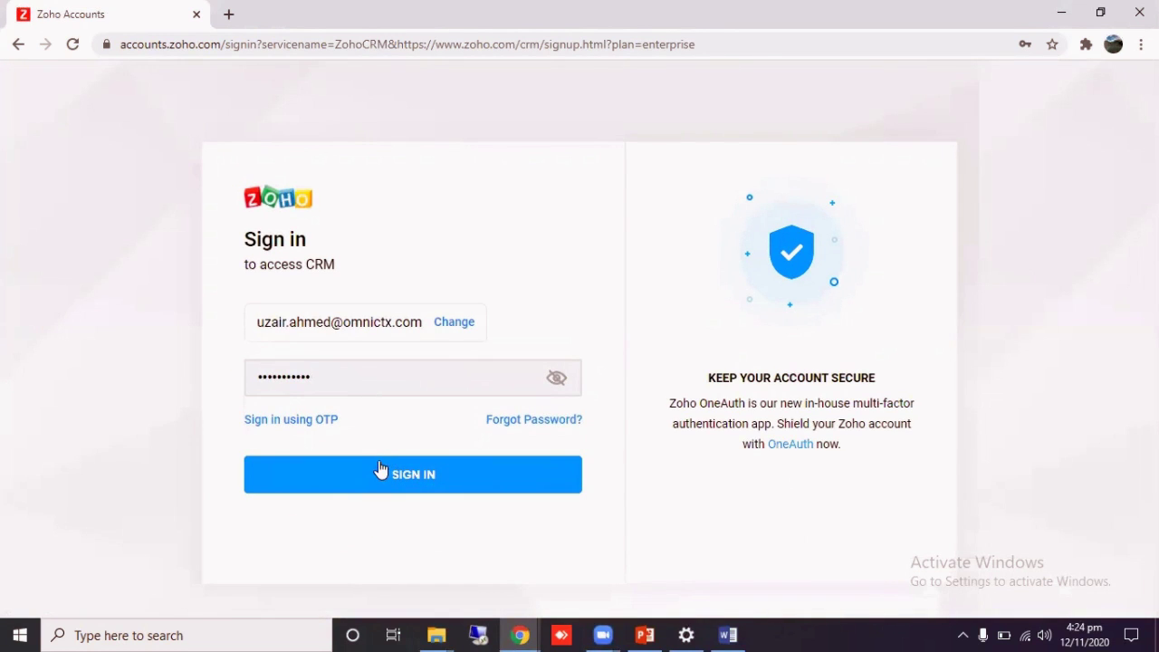
pyautogui.click(380, 471)
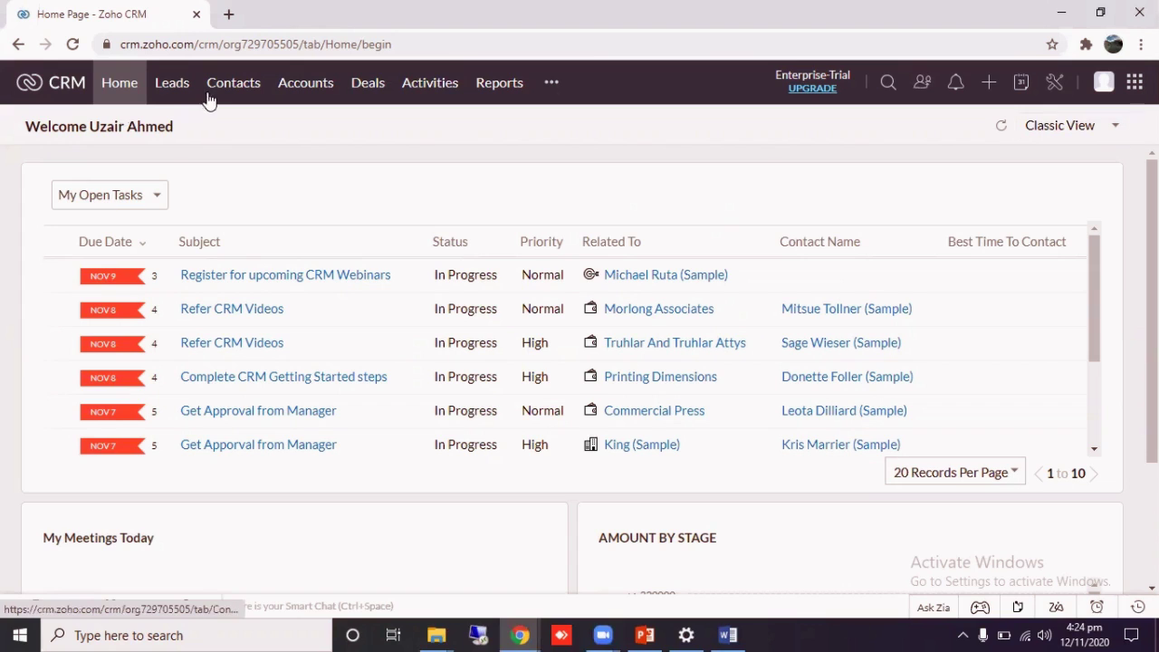
# Open the Standard layout of the Accounts module for editing from the Modules and Fields setup.
pyautogui.click(304, 93)
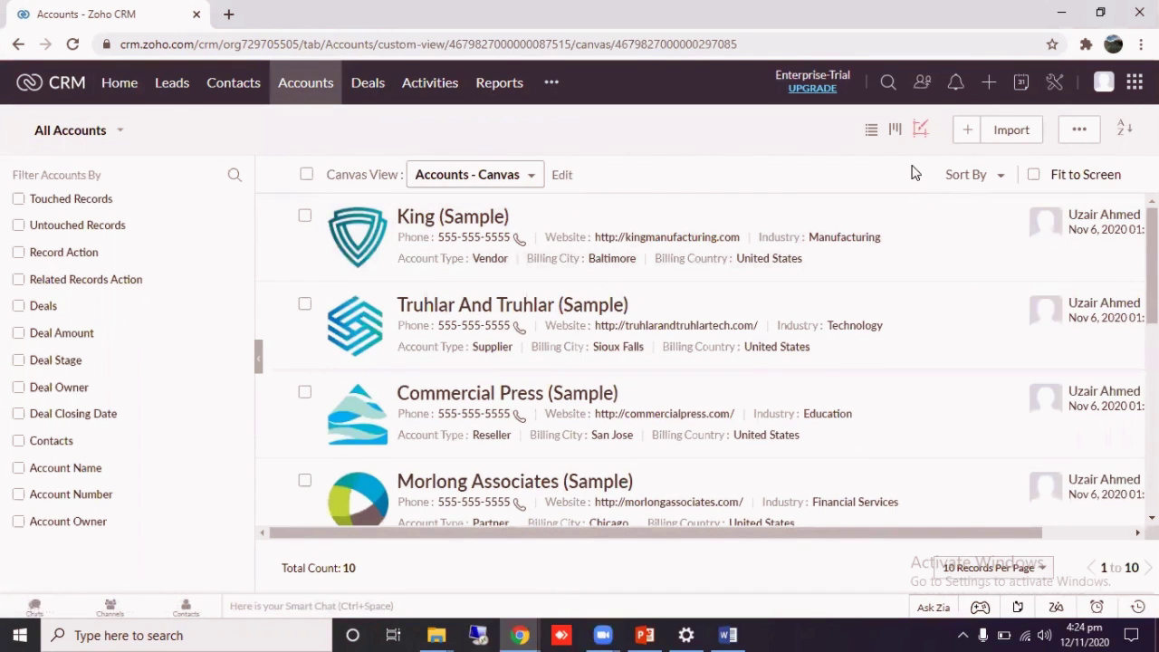
pyautogui.click(1055, 84)
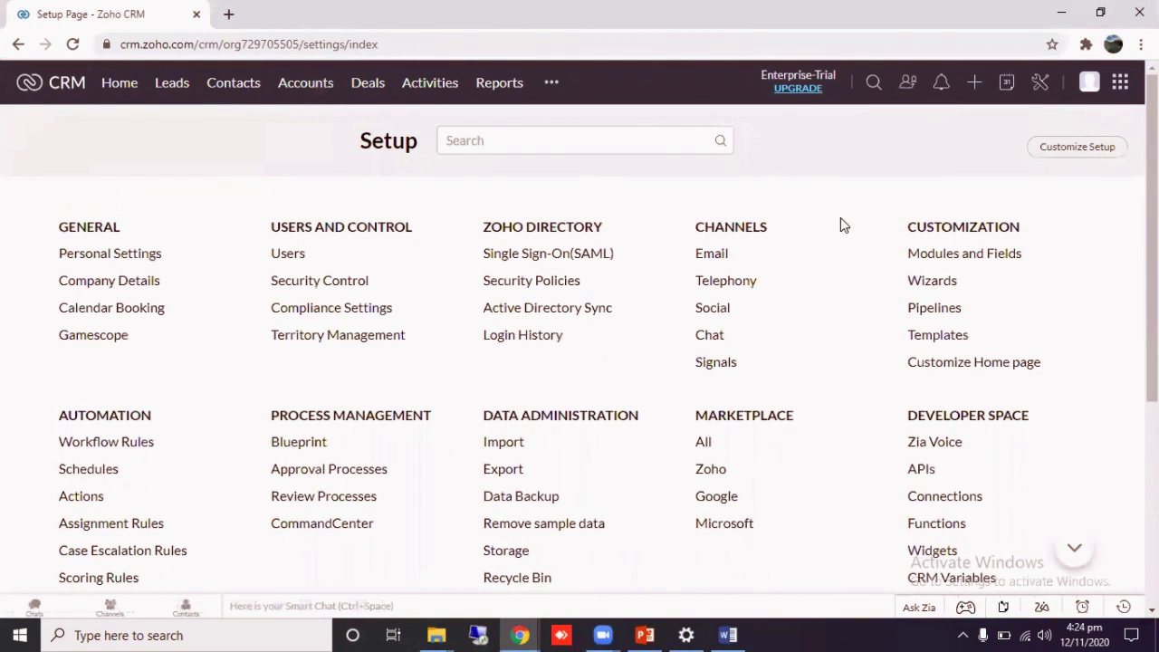
pyautogui.click(942, 257)
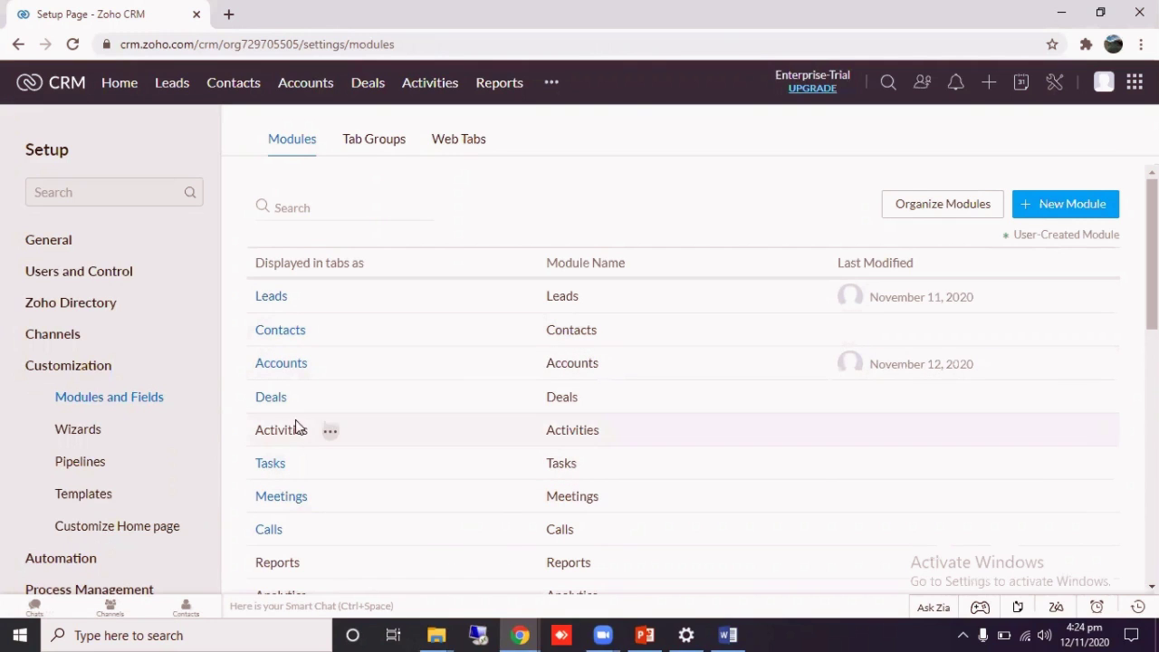
pyautogui.moveTo(280, 367)
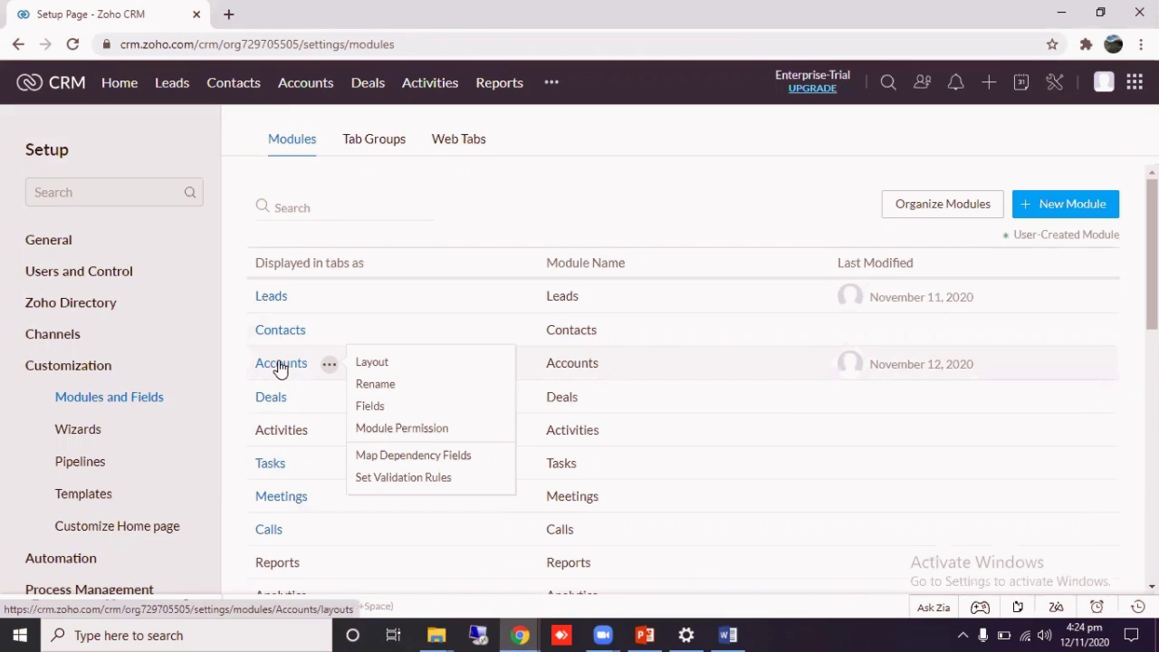
pyautogui.click(280, 367)
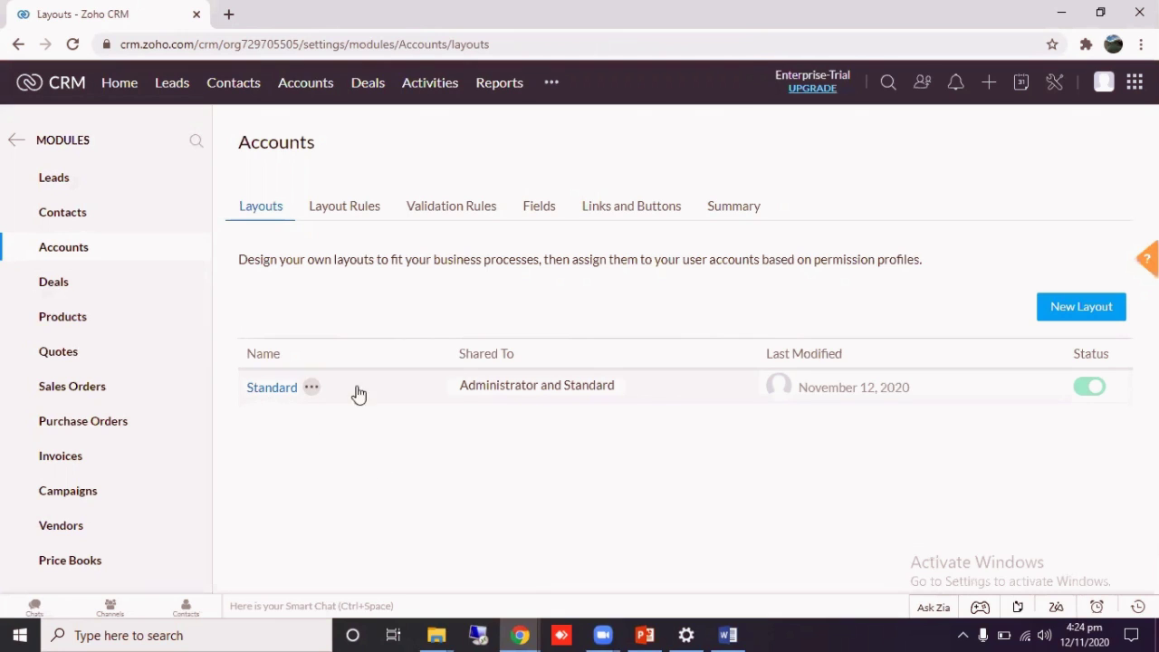
pyautogui.click(273, 389)
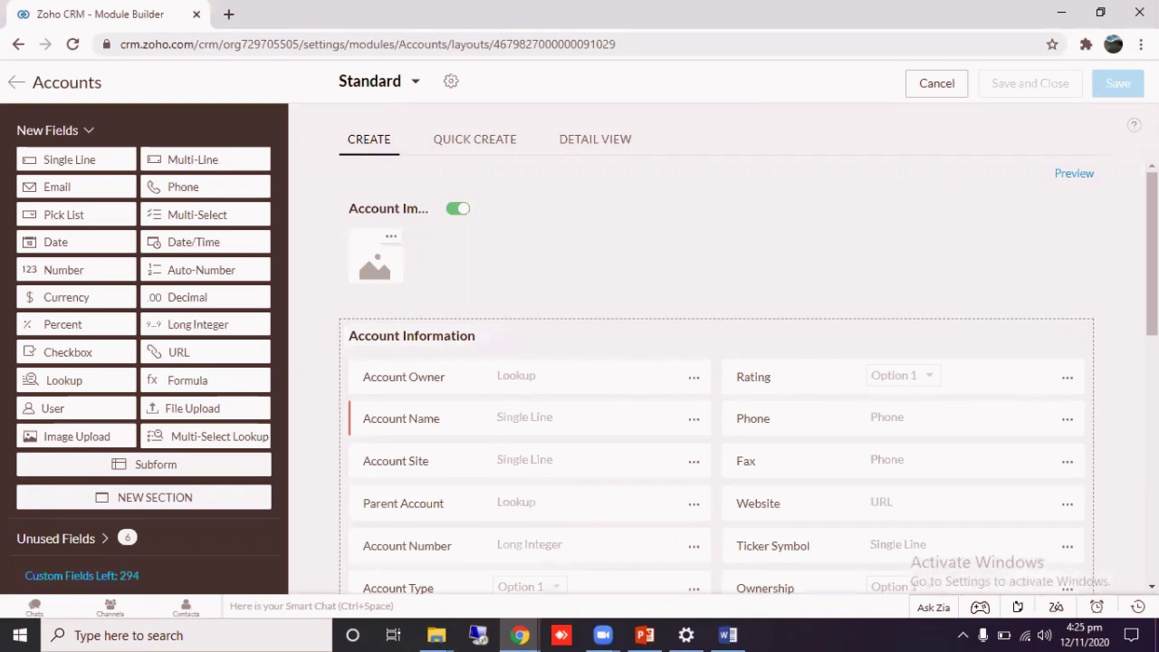
# Add four new Number fields below Created By at the end of the Account Information section.
pyautogui.scroll(-3, 1150, 254)
pyautogui.scroll(-4, 702, 273)
pyautogui.scroll(7, 701, 273)
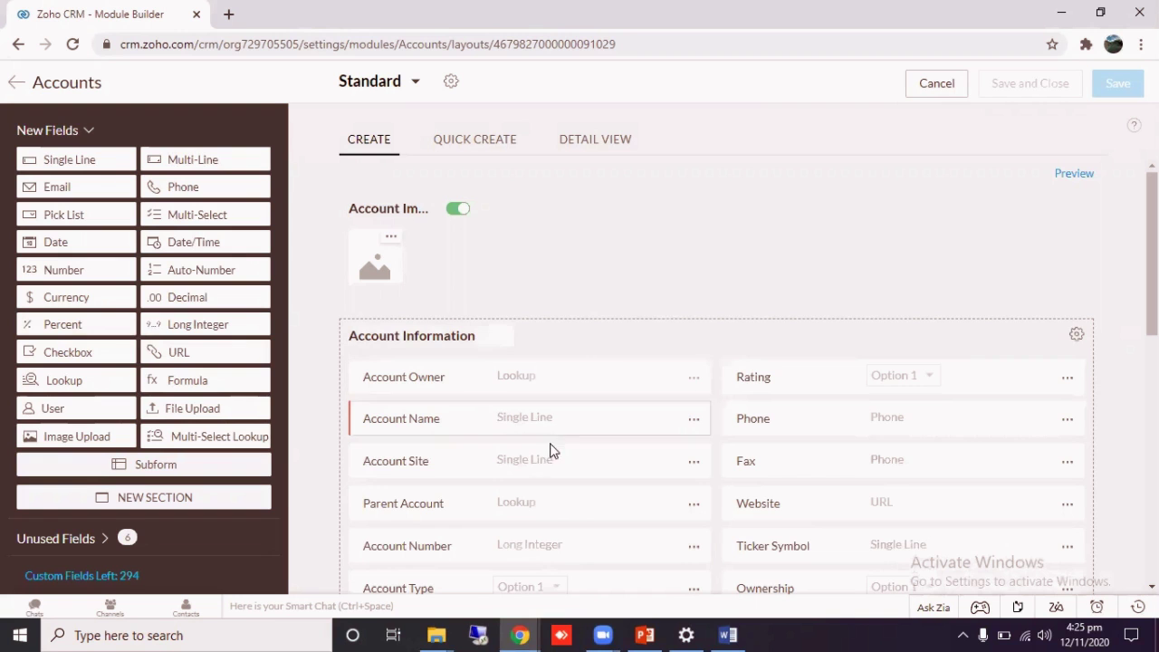
pyautogui.scroll(-4, 558, 448)
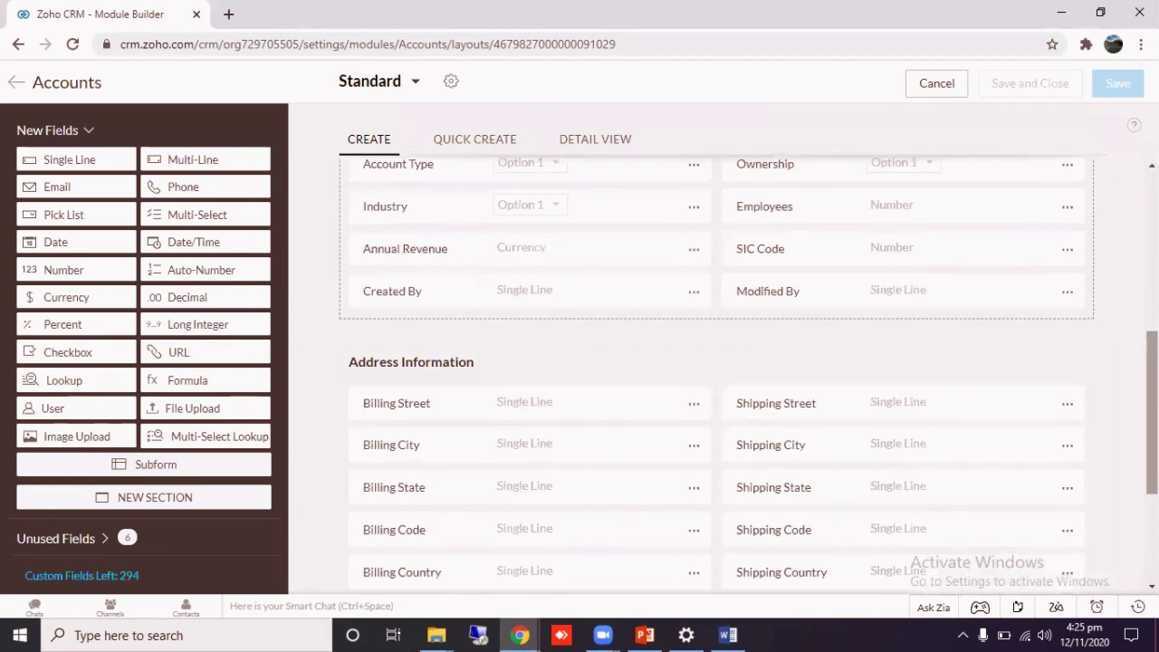
pyautogui.scroll(3, 565, 450)
pyautogui.scroll(-2, 374, 439)
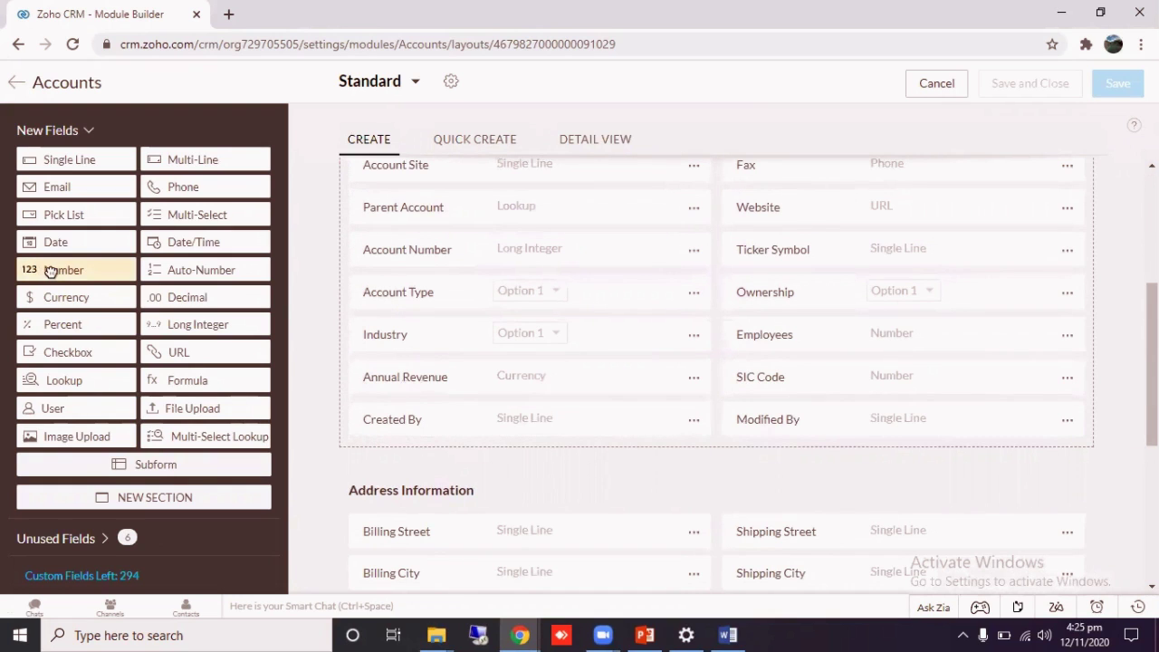
pyautogui.moveTo(51, 272); pyautogui.dragTo(379, 448)
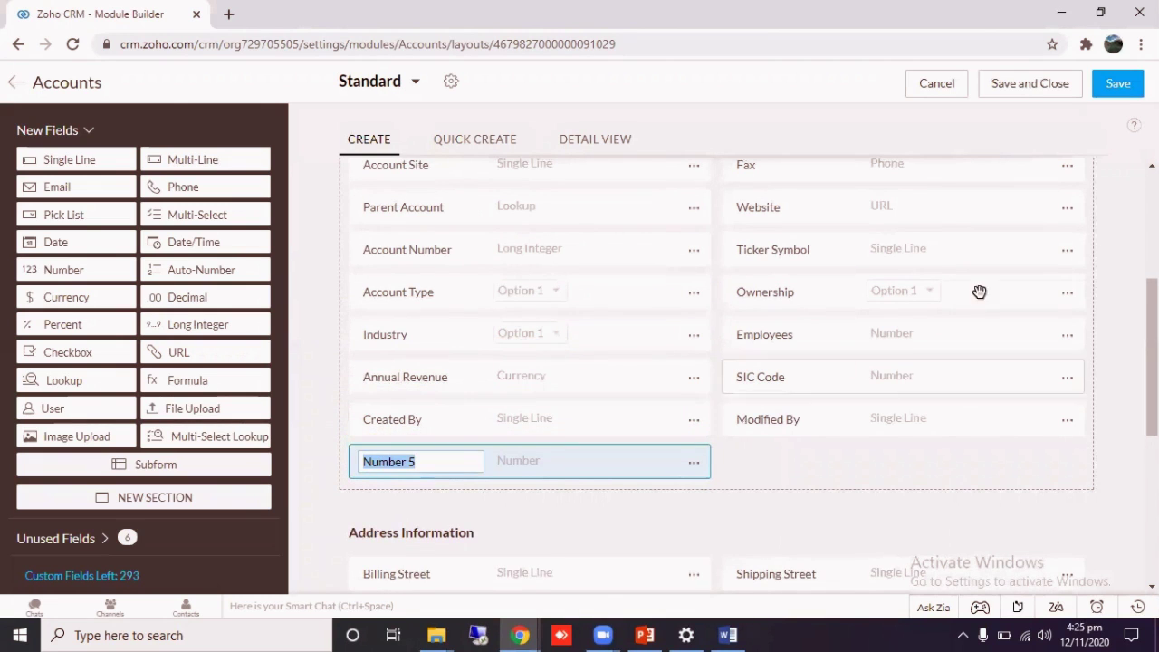
pyautogui.scroll(-2, 980, 292)
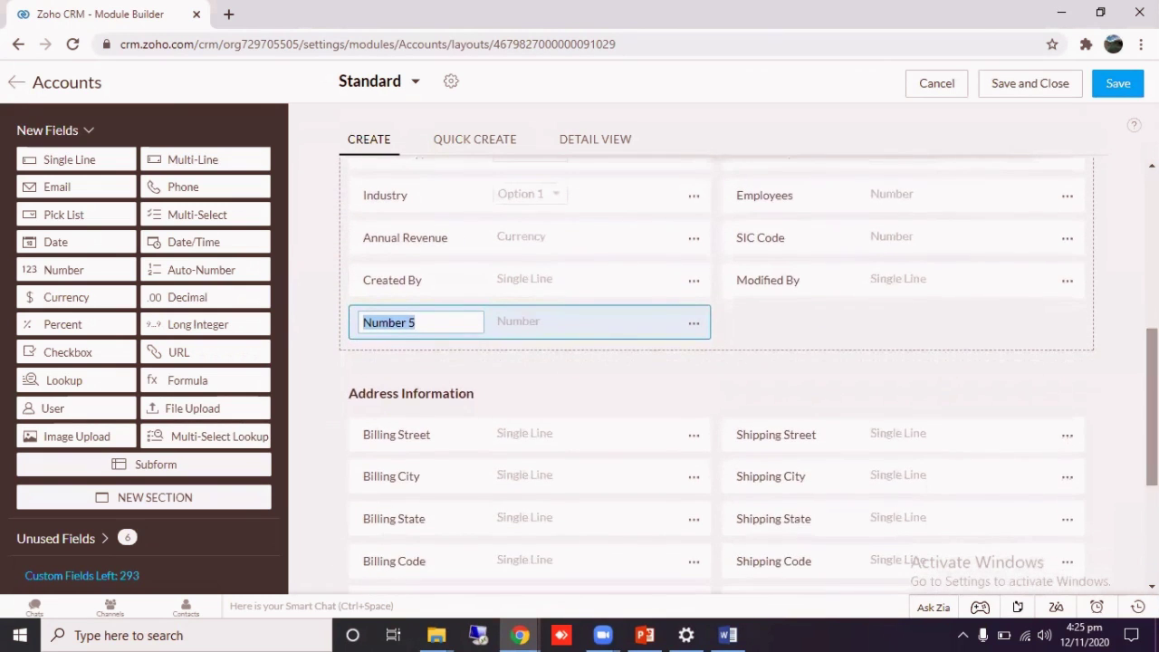
pyautogui.moveTo(49, 270); pyautogui.dragTo(376, 360)
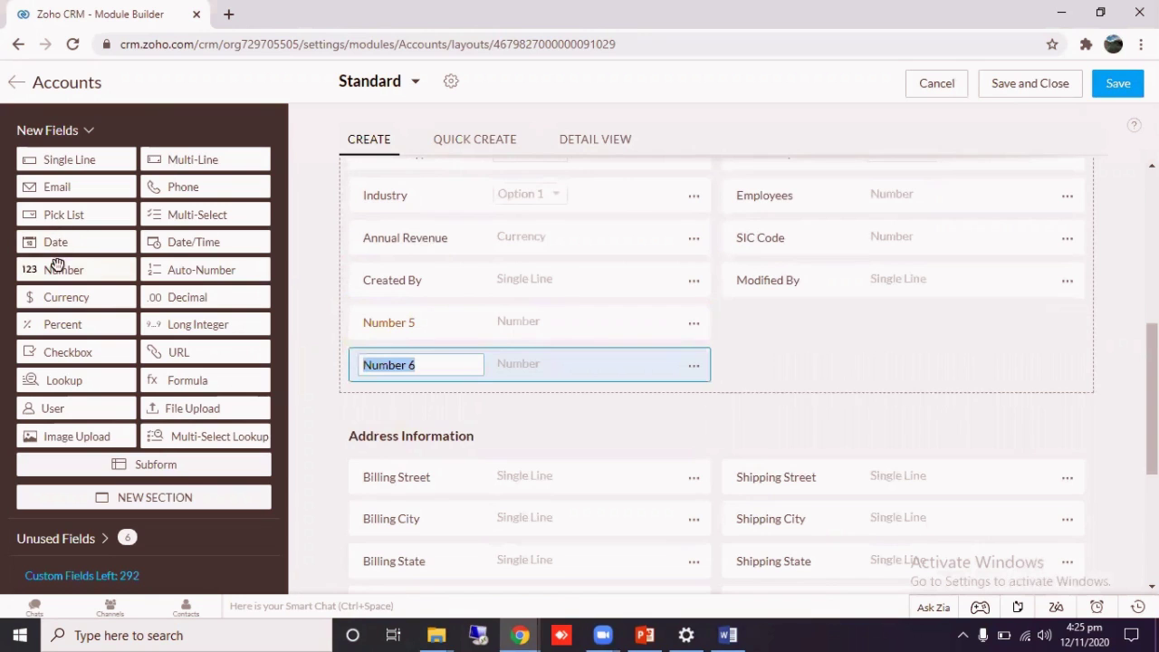
pyautogui.moveTo(57, 265); pyautogui.dragTo(392, 385)
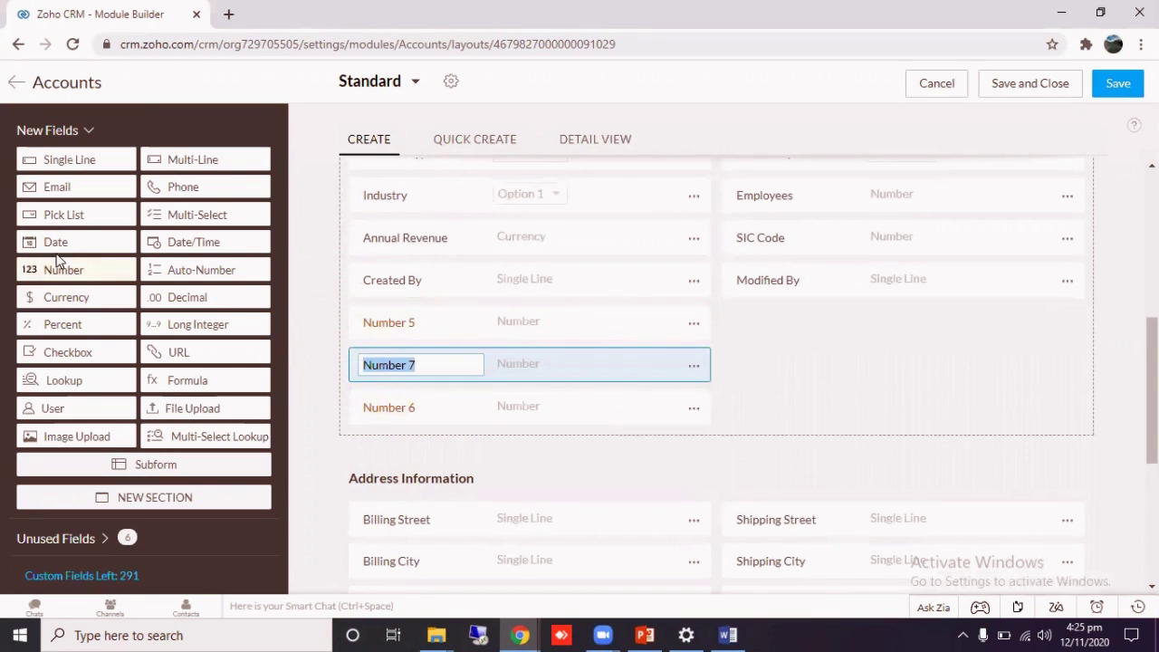
pyautogui.moveTo(57, 266); pyautogui.dragTo(395, 383)
# Rename the first new Number field, directly below Created By, as Installment 1.
pyautogui.click(433, 326)
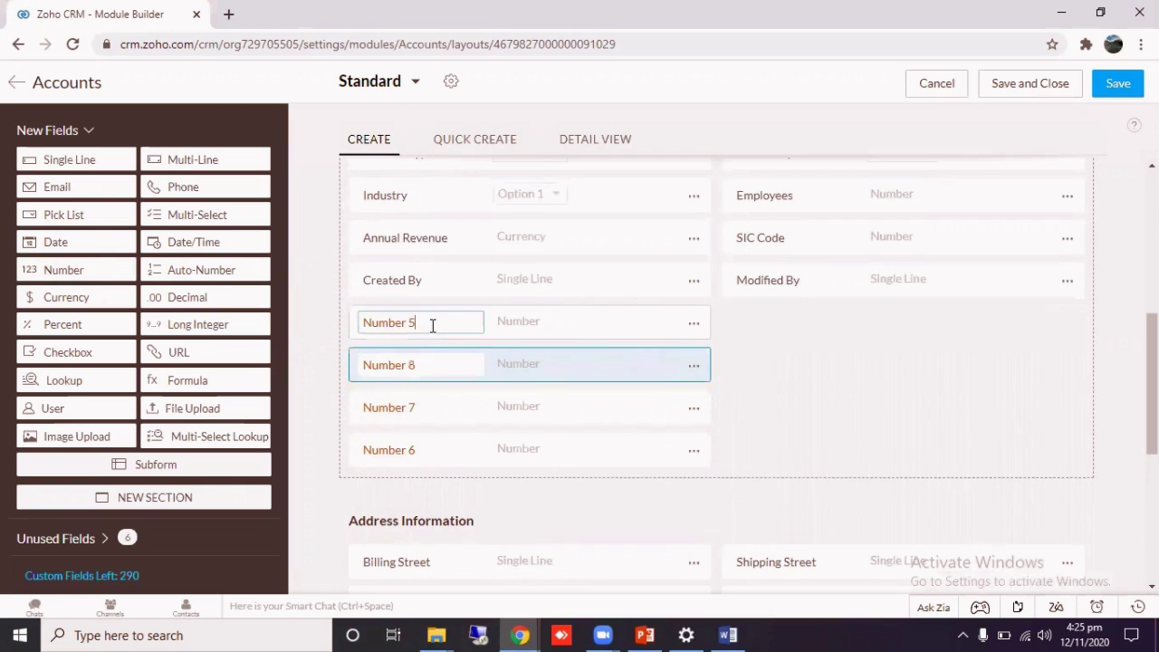
pyautogui.tripleClick(433, 326)
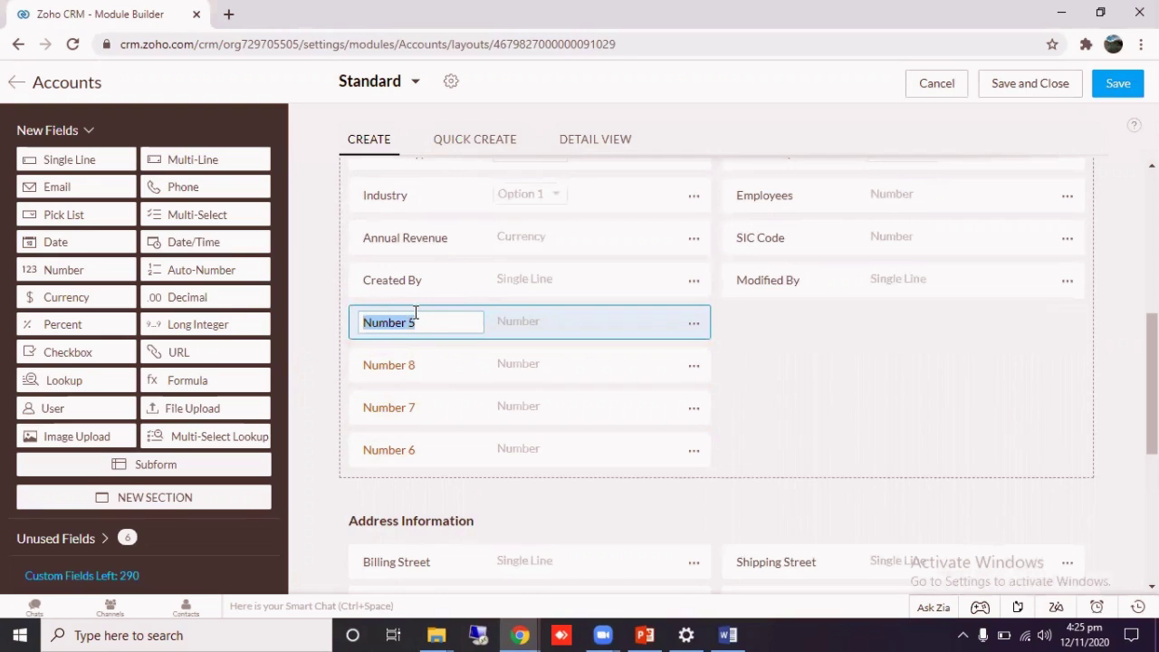
pyautogui.press('BackSpace')
pyautogui.write('llment 1')
pyautogui.click(430, 361)
pyautogui.click(309, 355)
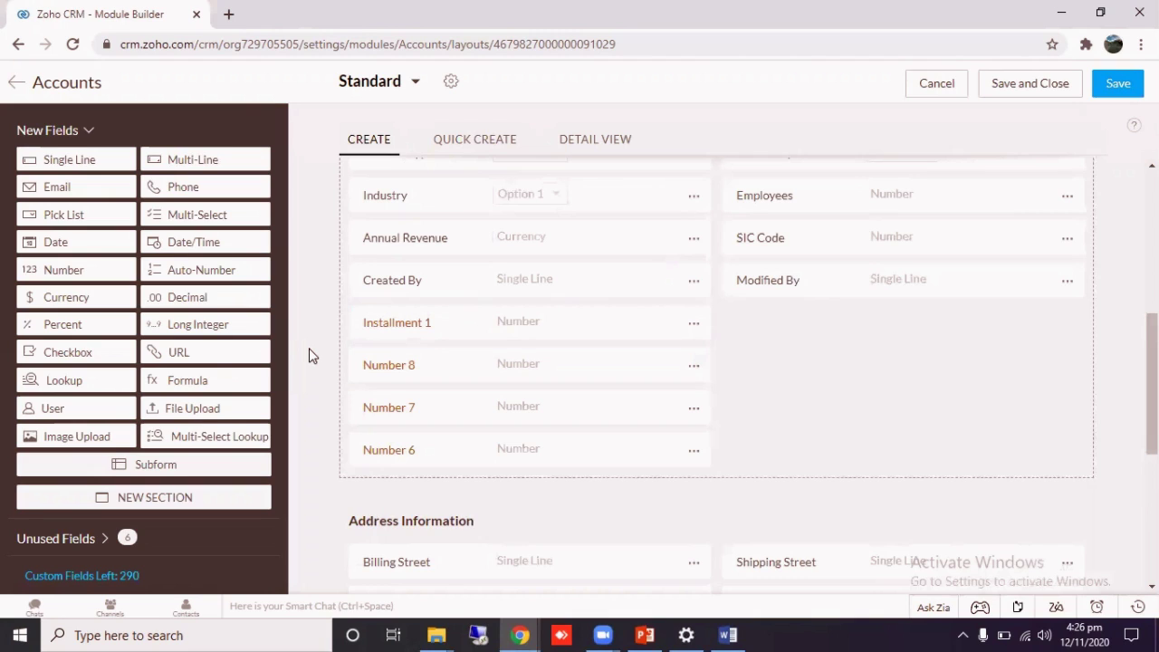
# Rename the new Number field directly below Installment 1 as Installment 2.
pyautogui.click(415, 366)
pyautogui.moveTo(422, 366); pyautogui.dragTo(351, 369)
pyautogui.click(435, 363)
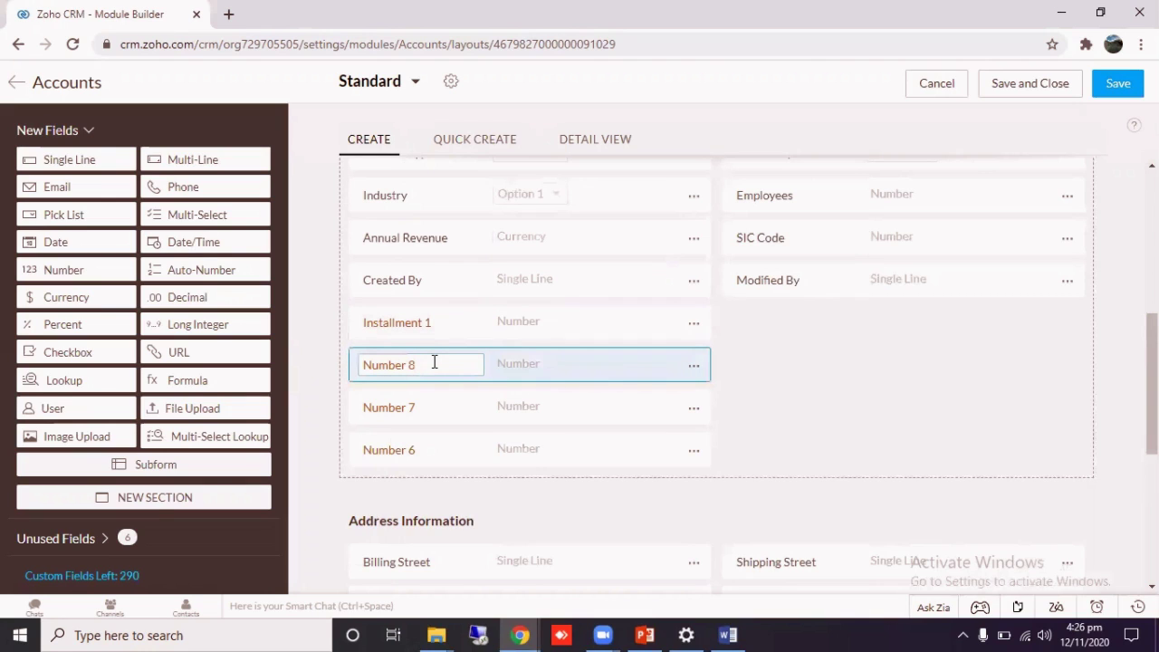
pyautogui.hotkey('ctrl', 'BackSpace')
pyautogui.write('Installment 2')
# Rename the Number field directly below Installment 2 as Installment 3 and the last new Number field as Package.
pyautogui.click(428, 408)
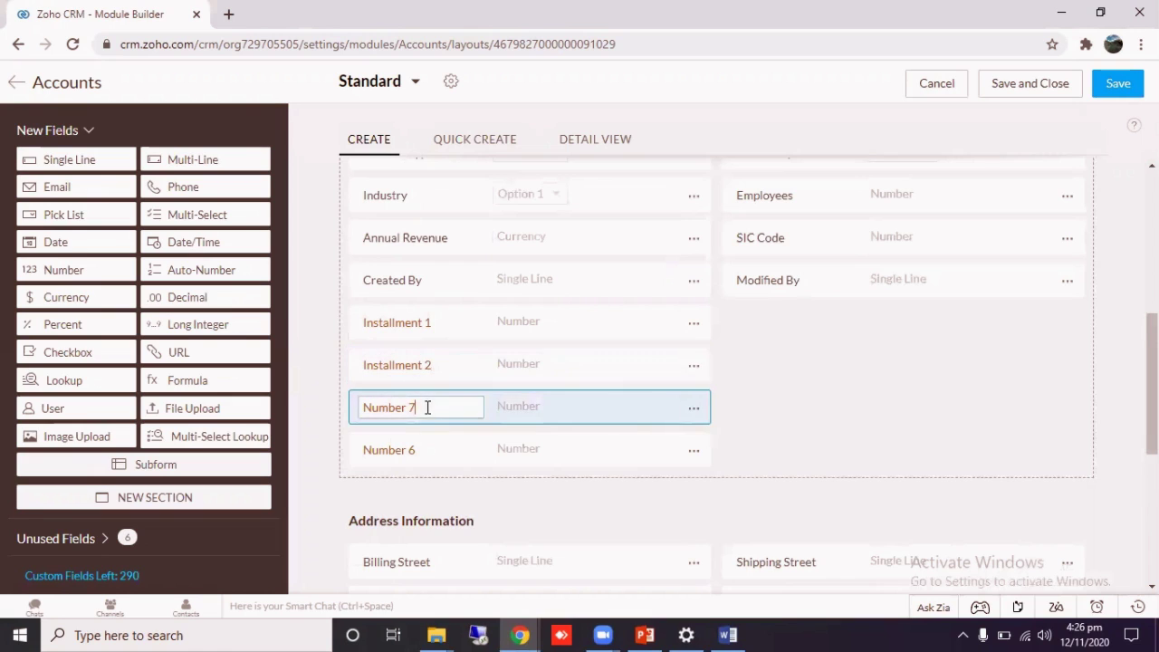
pyautogui.hotkey('ctrl', 'BackSpace')
pyautogui.click(429, 450)
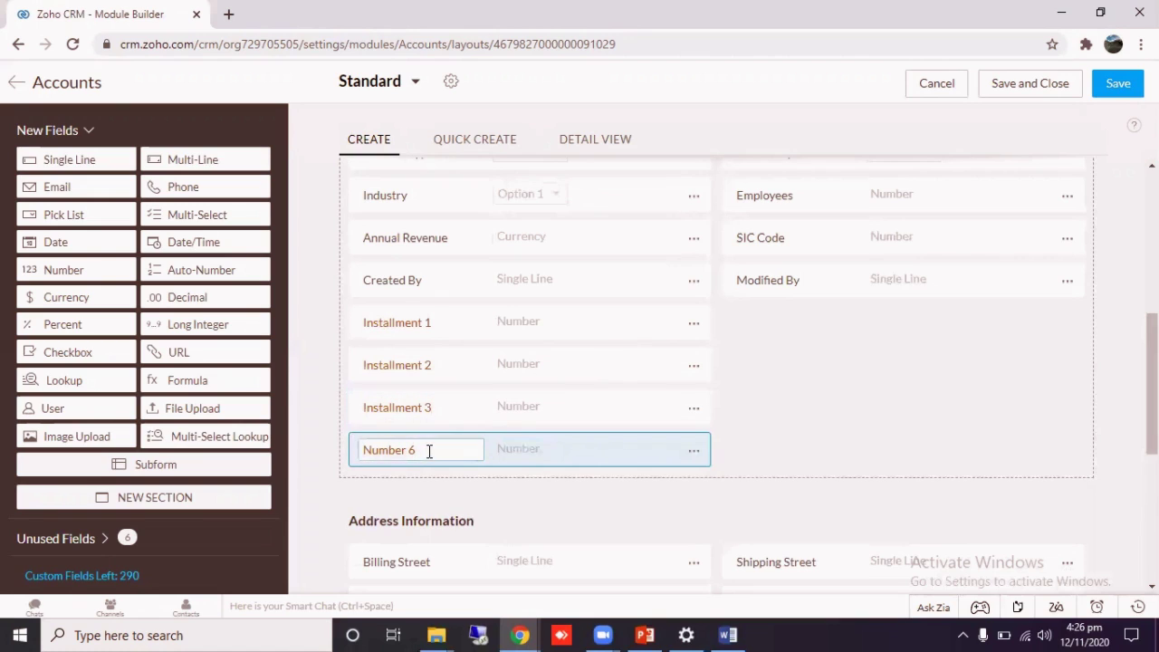
pyautogui.press('BackSpace')
pyautogui.press('BackSpace')
pyautogui.press('BackSpace')
pyautogui.press('BackSpace')
pyautogui.press('BackSpace')
pyautogui.press('BackSpace')
pyautogui.press('BackSpace')
pyautogui.write('Package')
pyautogui.click(482, 412)
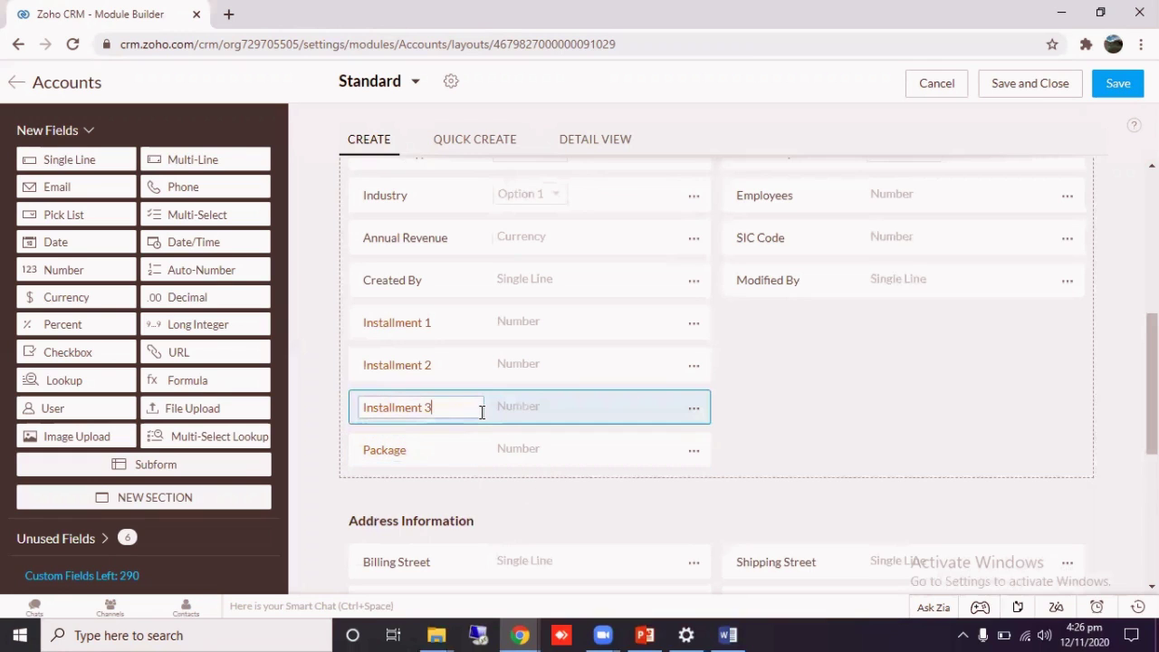
pyautogui.click(421, 358)
pyautogui.click(428, 333)
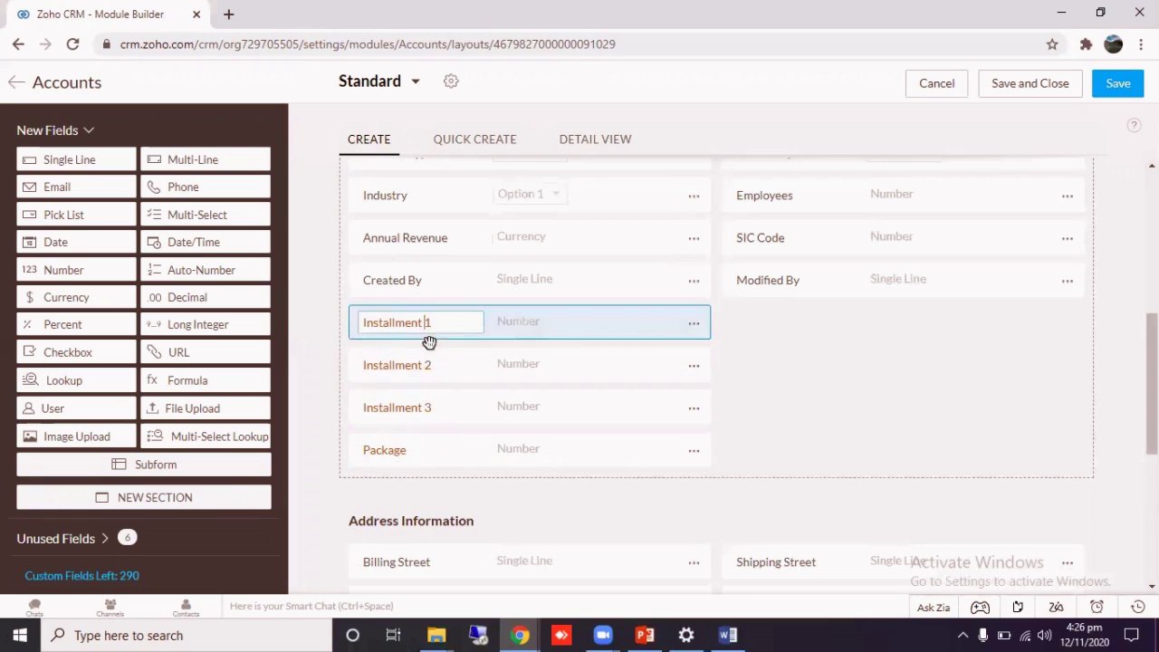
pyautogui.click(415, 370)
pyautogui.click(417, 409)
pyautogui.moveTo(408, 451); pyautogui.dragTo(402, 451)
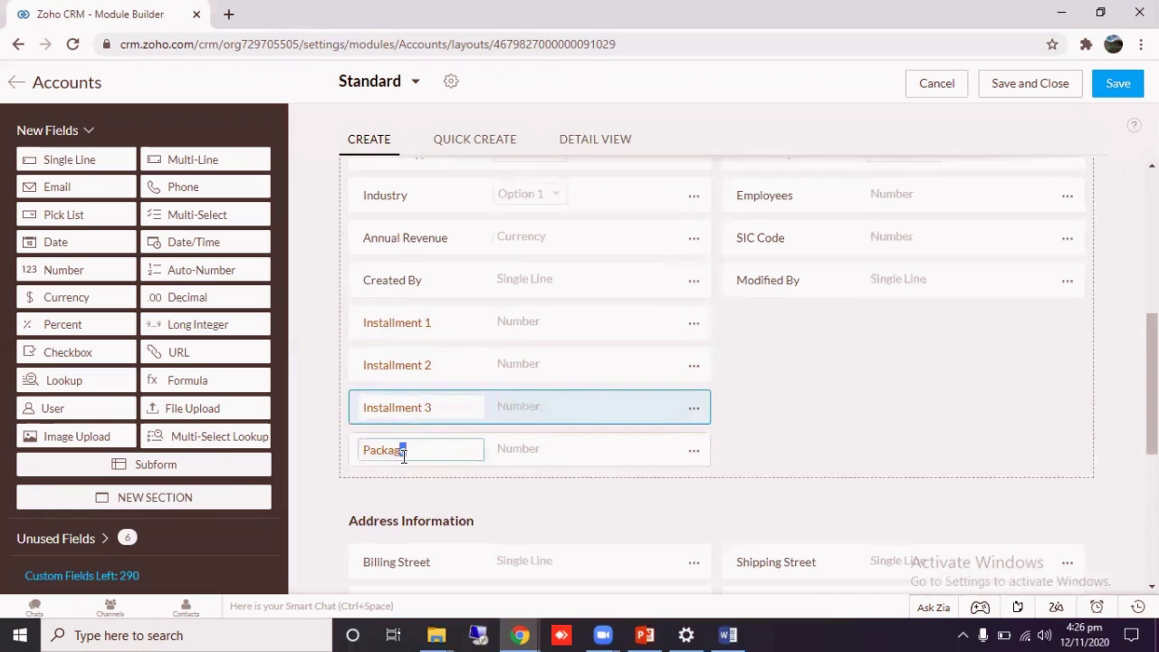
pyautogui.click(416, 409)
pyautogui.click(415, 364)
pyautogui.click(412, 326)
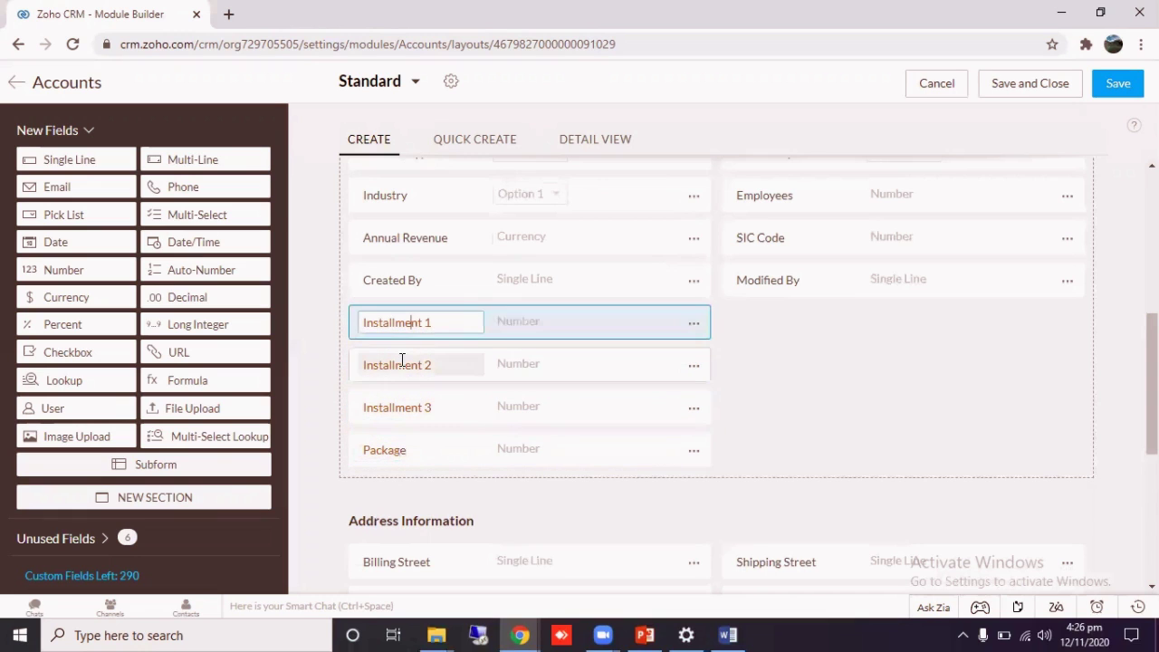
pyautogui.click(406, 365)
pyautogui.click(404, 406)
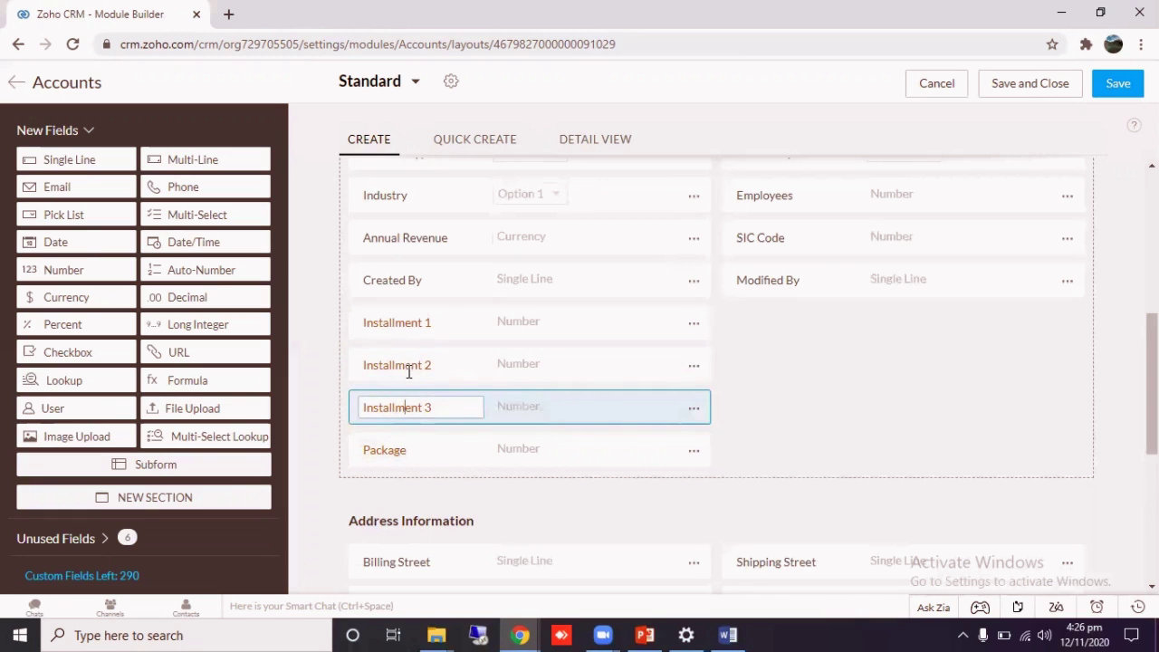
pyautogui.click(408, 370)
pyautogui.click(414, 323)
pyautogui.click(404, 407)
# Add a Formula field between Installment 3 and Package and insert the Installment 1 field into its formula expression.
pyautogui.moveTo(186, 383); pyautogui.dragTo(401, 448)
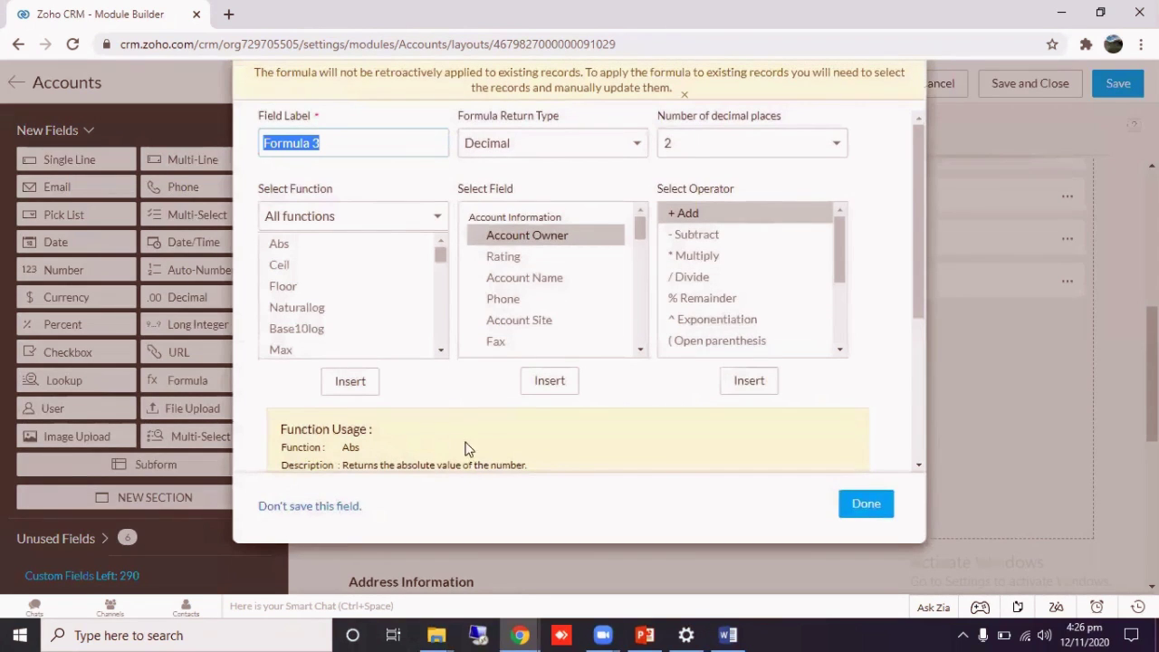
pyautogui.moveTo(921, 212); pyautogui.dragTo(918, 188)
pyautogui.moveTo(641, 229); pyautogui.dragTo(647, 284)
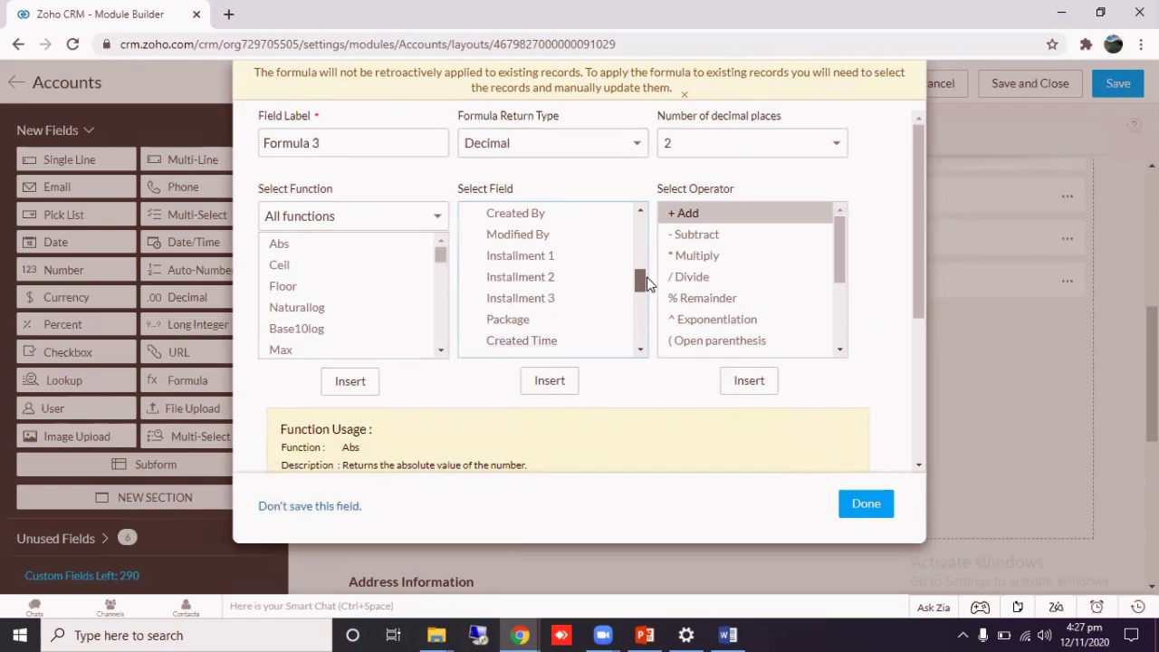
pyautogui.click(534, 260)
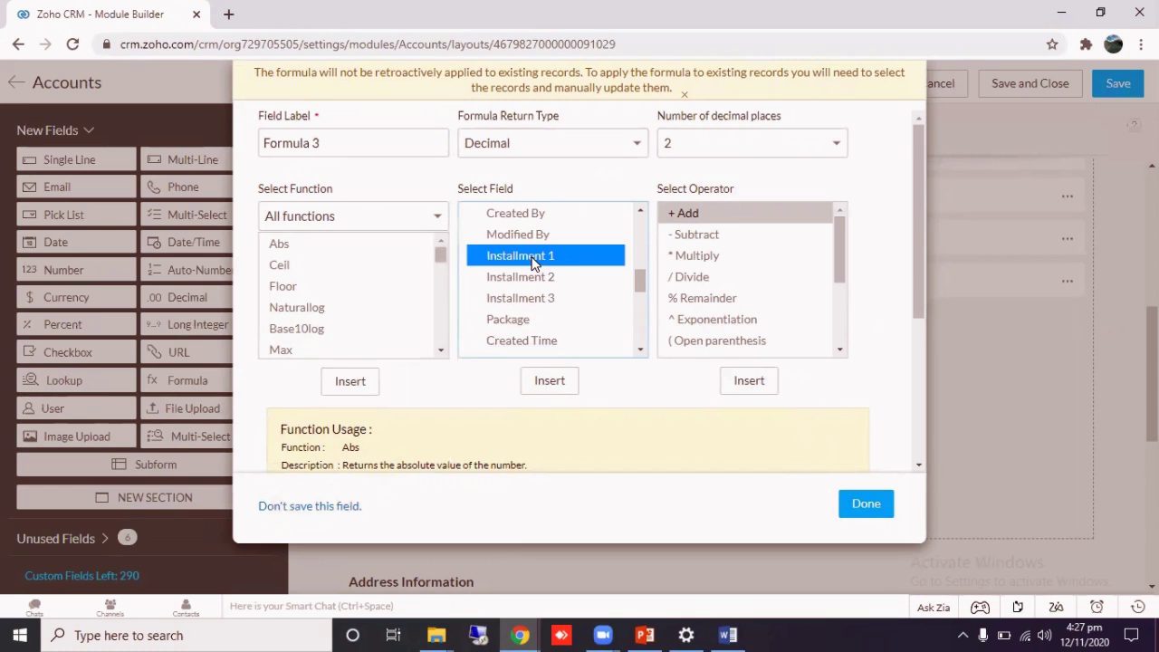
pyautogui.moveTo(917, 192); pyautogui.dragTo(926, 265)
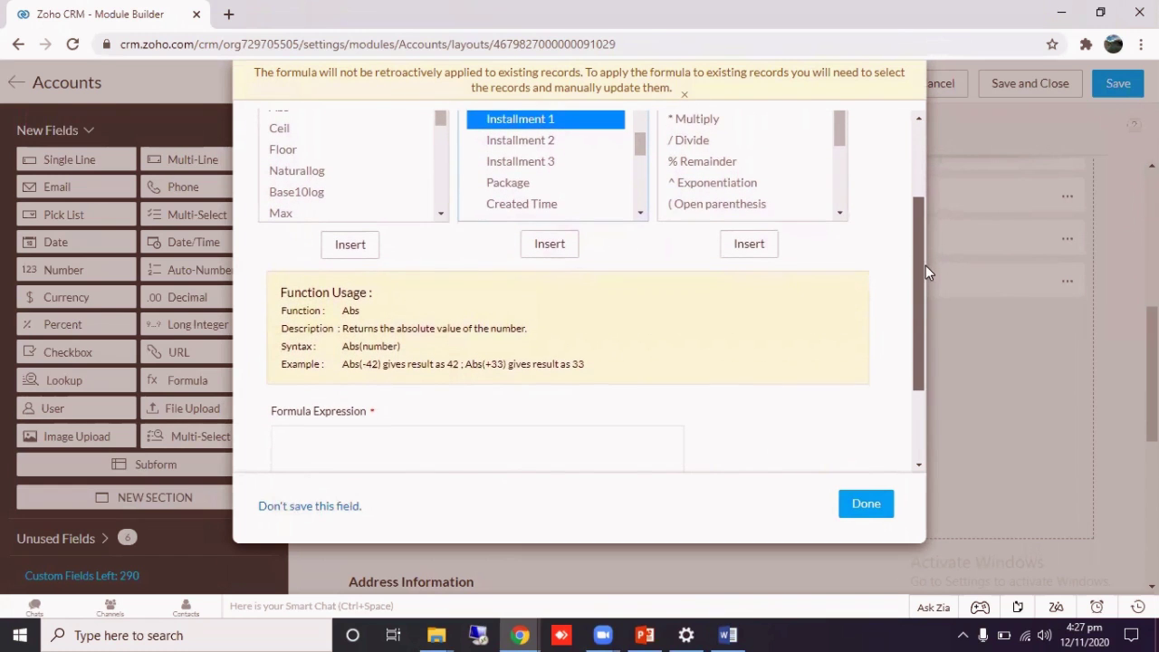
pyautogui.click(320, 453)
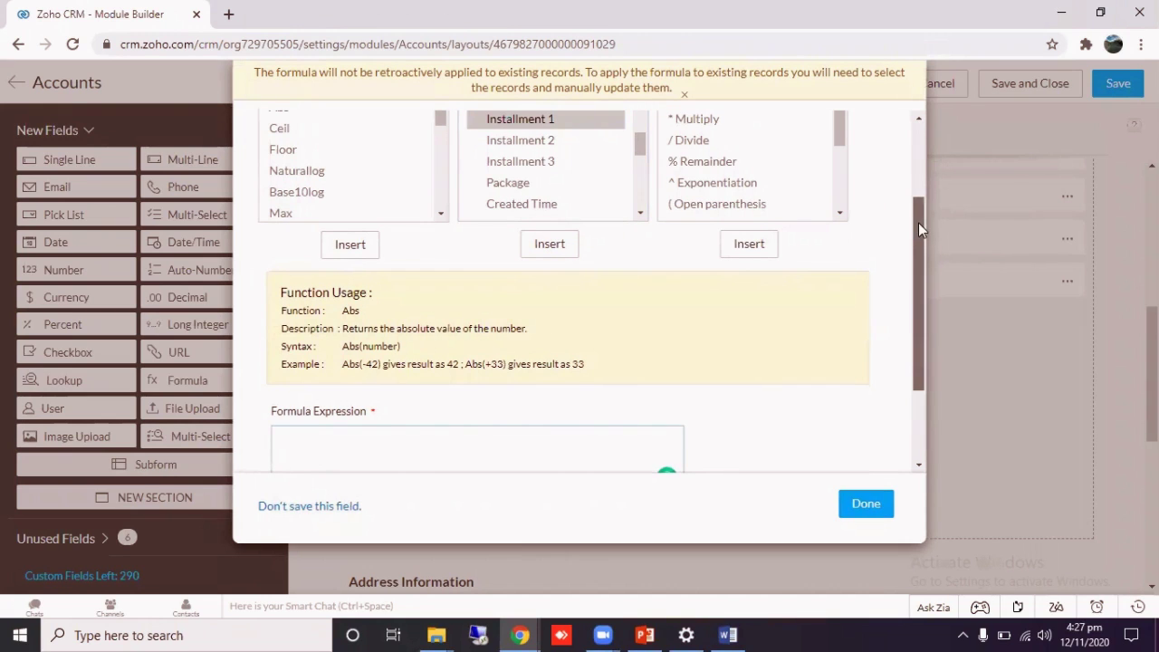
pyautogui.moveTo(918, 223); pyautogui.dragTo(918, 227)
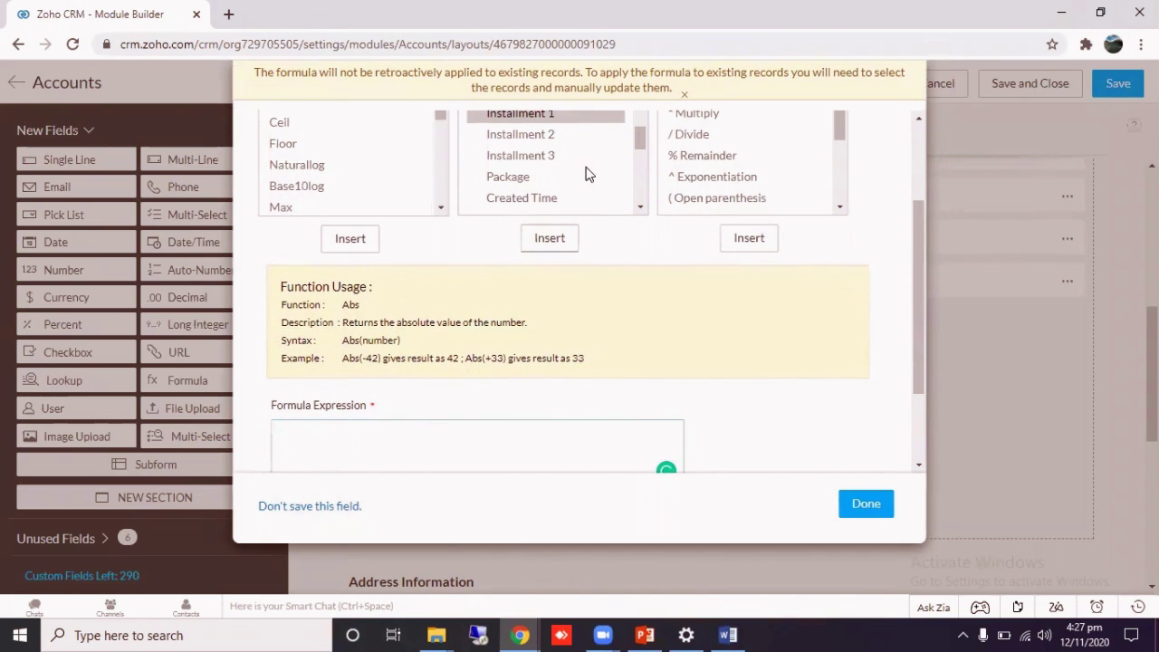
pyautogui.scroll(1, 920, 255)
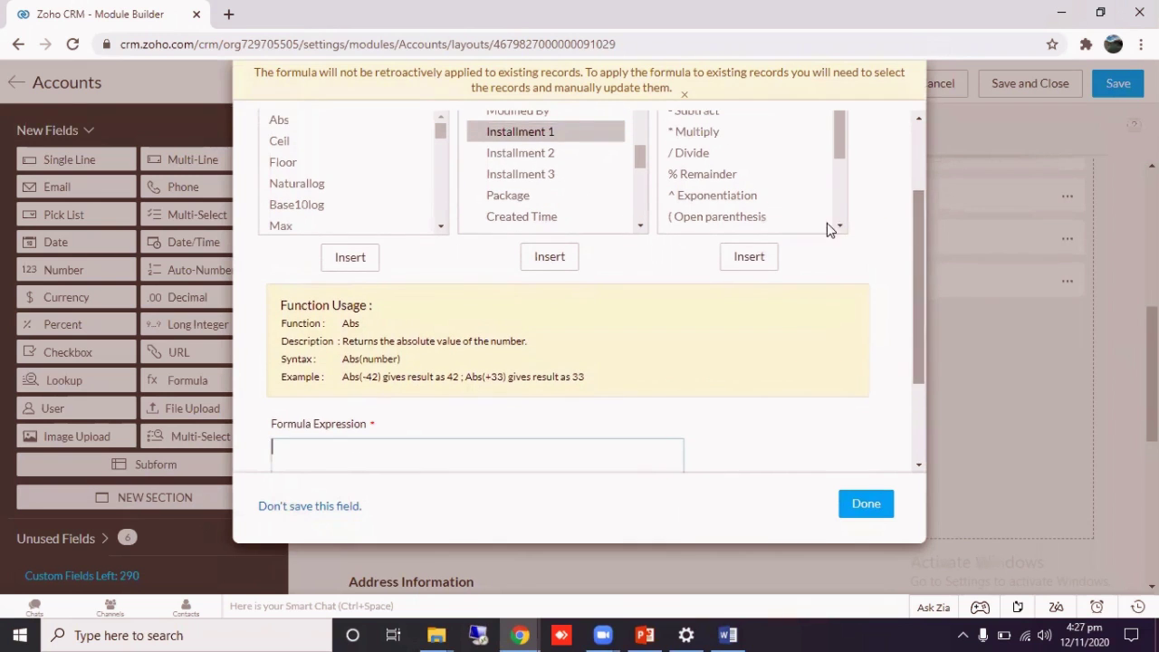
pyautogui.click(542, 135)
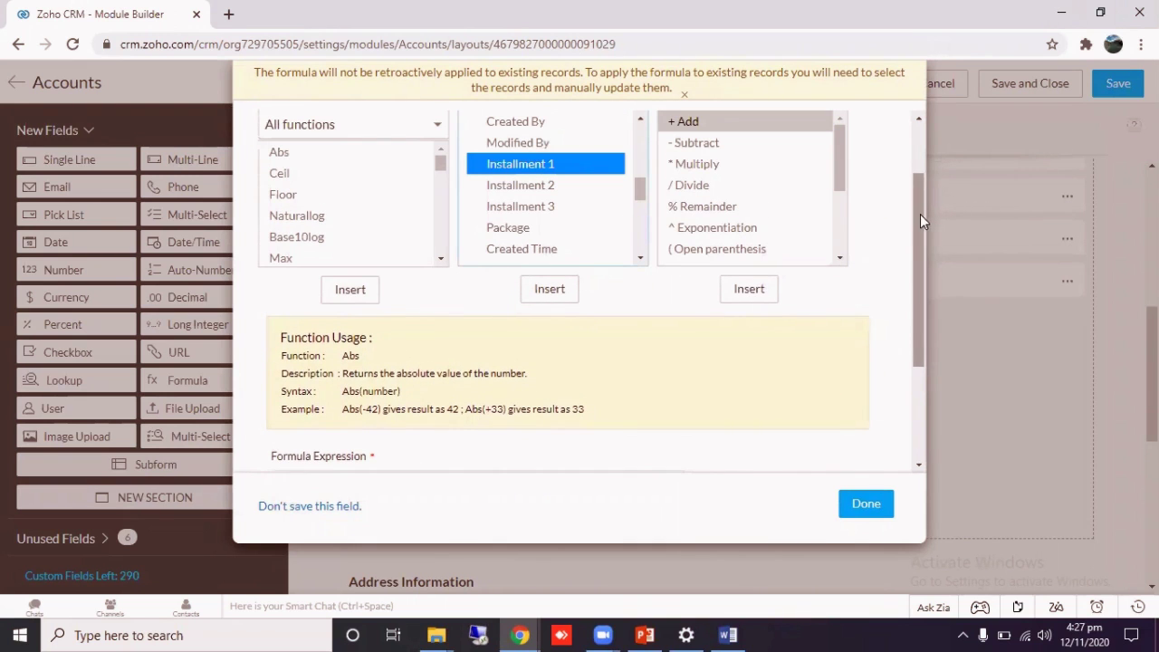
pyautogui.moveTo(920, 214); pyautogui.dragTo(919, 243)
pyautogui.click(544, 243)
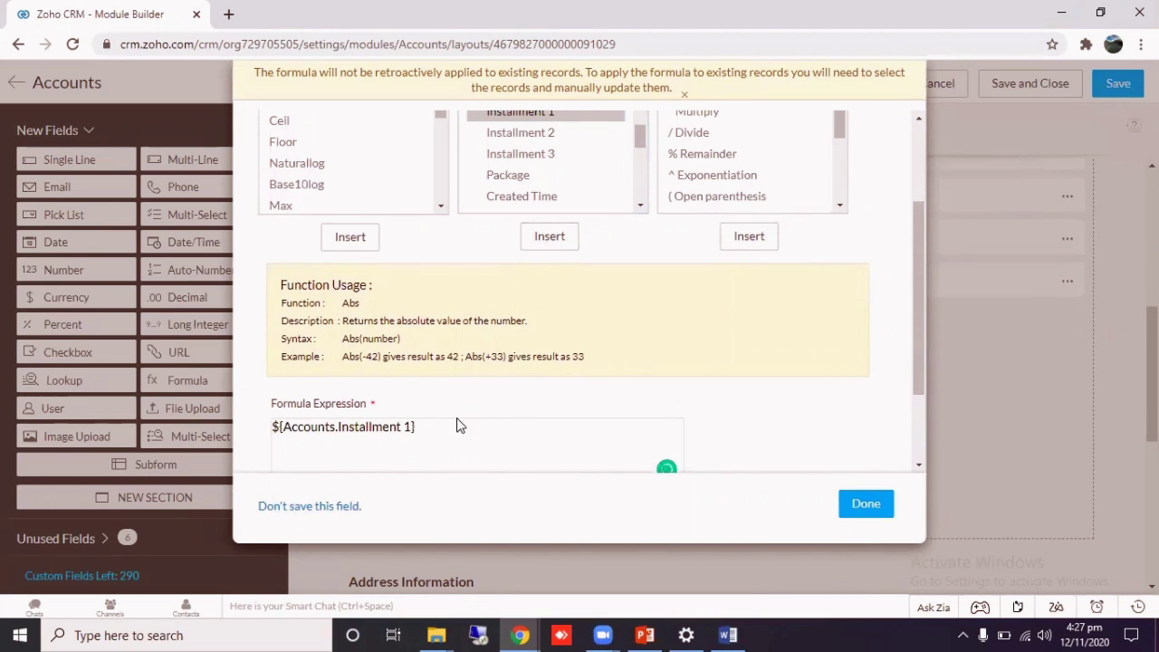
# Examine the module and field name parts of the Installment 1 reference in the formula expression.
pyautogui.click(428, 427)
pyautogui.moveTo(415, 428); pyautogui.dragTo(272, 422)
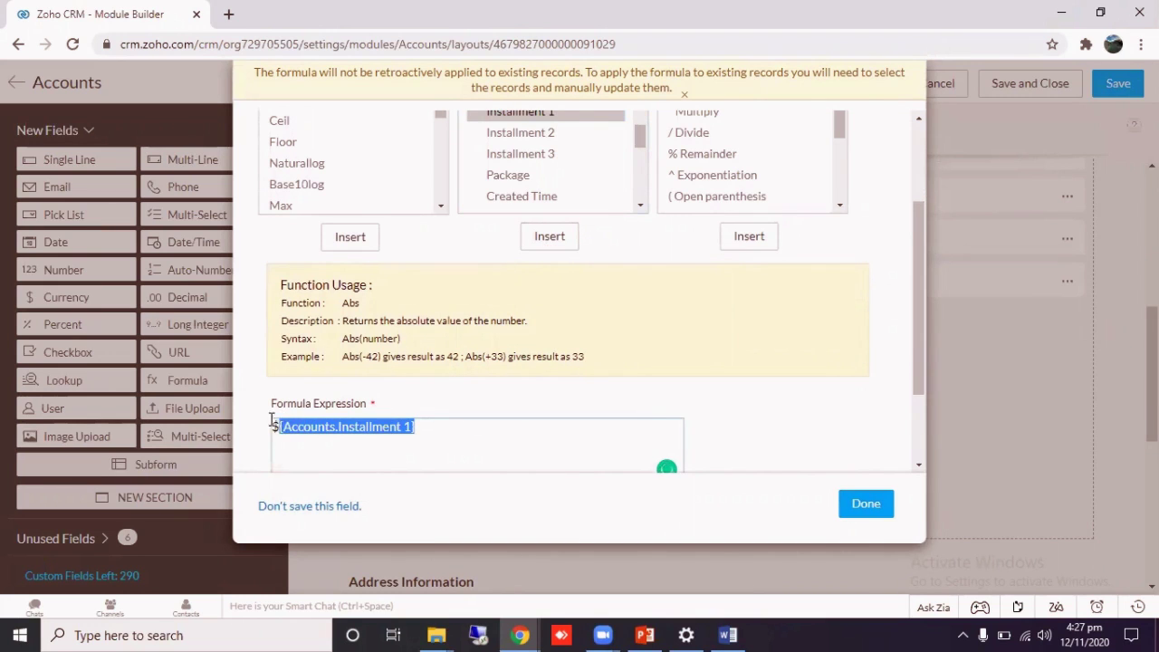
pyautogui.click(326, 428)
pyautogui.moveTo(430, 426); pyautogui.dragTo(274, 427)
pyautogui.click(319, 430)
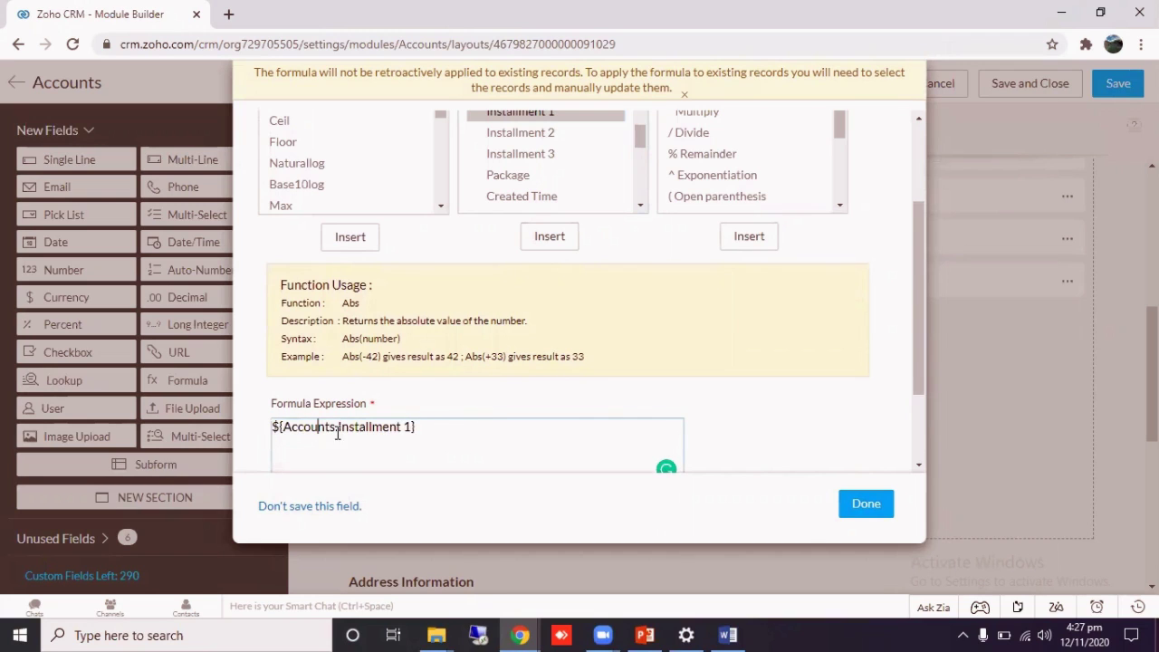
pyautogui.click(420, 425)
pyautogui.moveTo(287, 426); pyautogui.dragTo(334, 427)
pyautogui.click(340, 427)
pyautogui.moveTo(339, 427); pyautogui.dragTo(422, 426)
pyautogui.click(451, 433)
# Look through the arithmetic operators available for the formula, such as Subtract, Multiply and Divide.
pyautogui.moveTo(922, 245); pyautogui.dragTo(920, 231)
pyautogui.moveTo(840, 150)
pyautogui.mouseDown()
pyautogui.moveTo(834, 158)
pyautogui.moveTo(840, 135)
pyautogui.mouseUp()
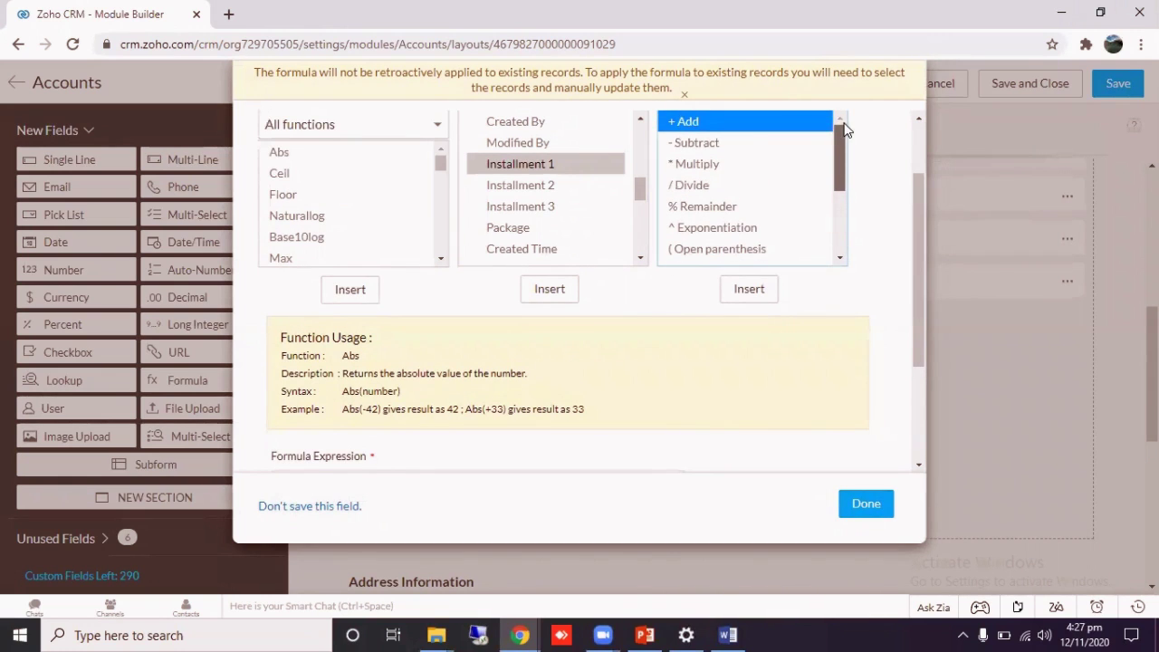
pyautogui.click(702, 167)
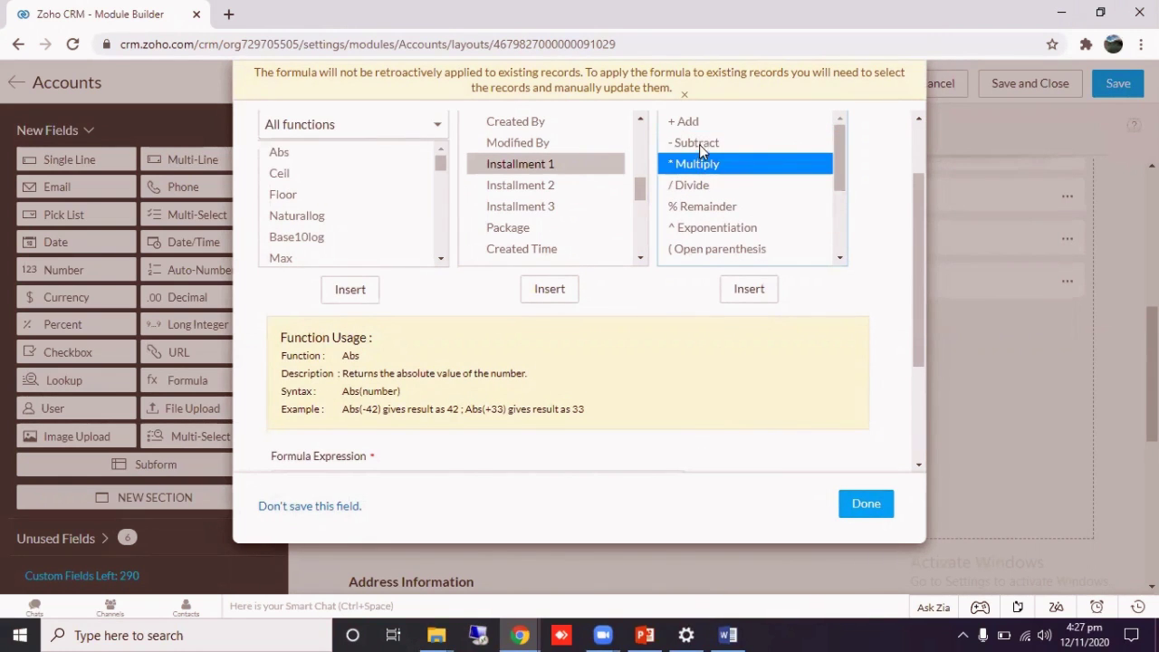
pyautogui.click(699, 144)
pyautogui.click(699, 190)
pyautogui.click(702, 167)
pyautogui.click(699, 145)
pyautogui.click(699, 190)
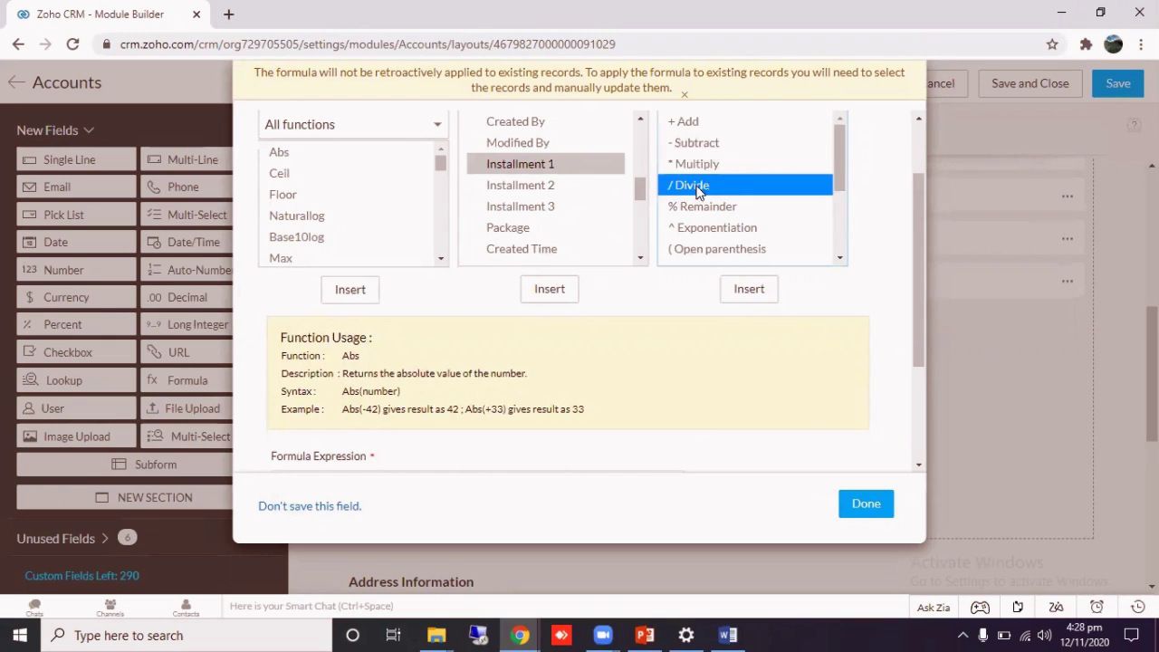
pyautogui.click(702, 167)
pyautogui.click(699, 144)
# Append the Add operator after the Installment 1 reference in the formula expression.
pyautogui.click(699, 121)
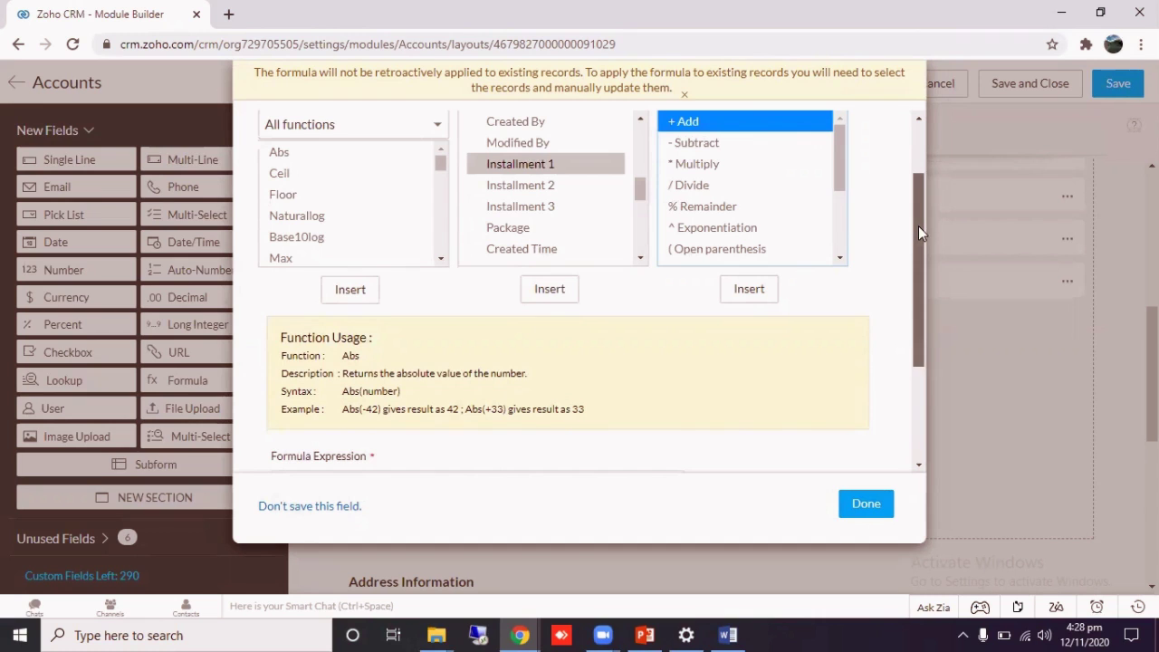
pyautogui.moveTo(919, 226); pyautogui.dragTo(919, 235)
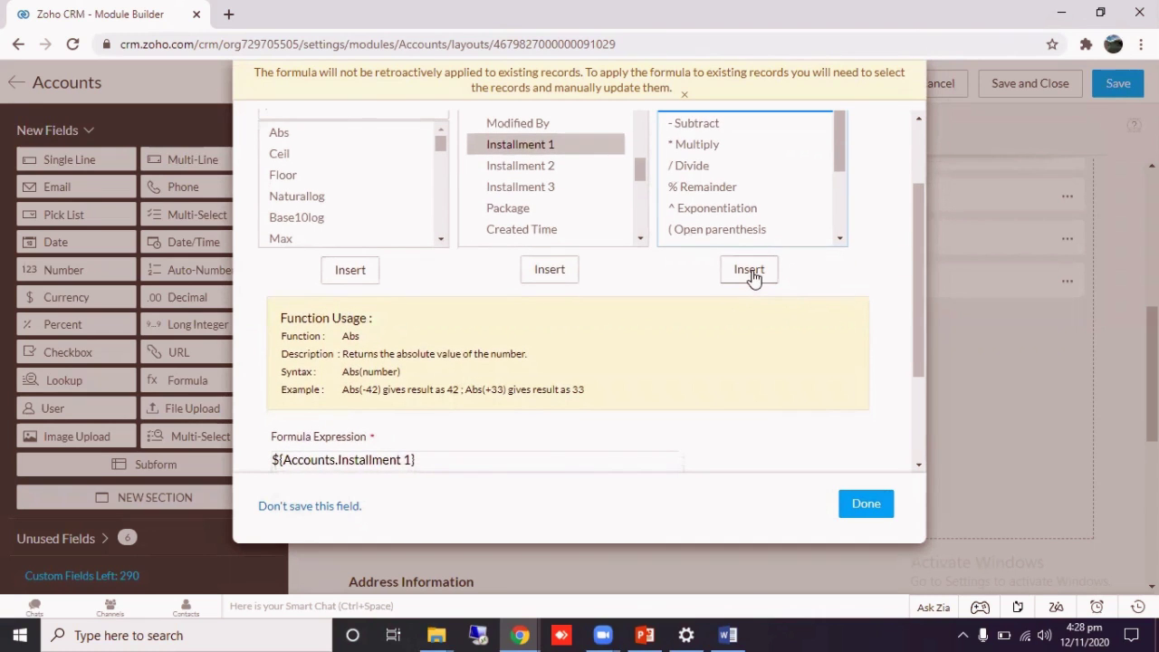
pyautogui.moveTo(916, 251); pyautogui.dragTo(918, 255)
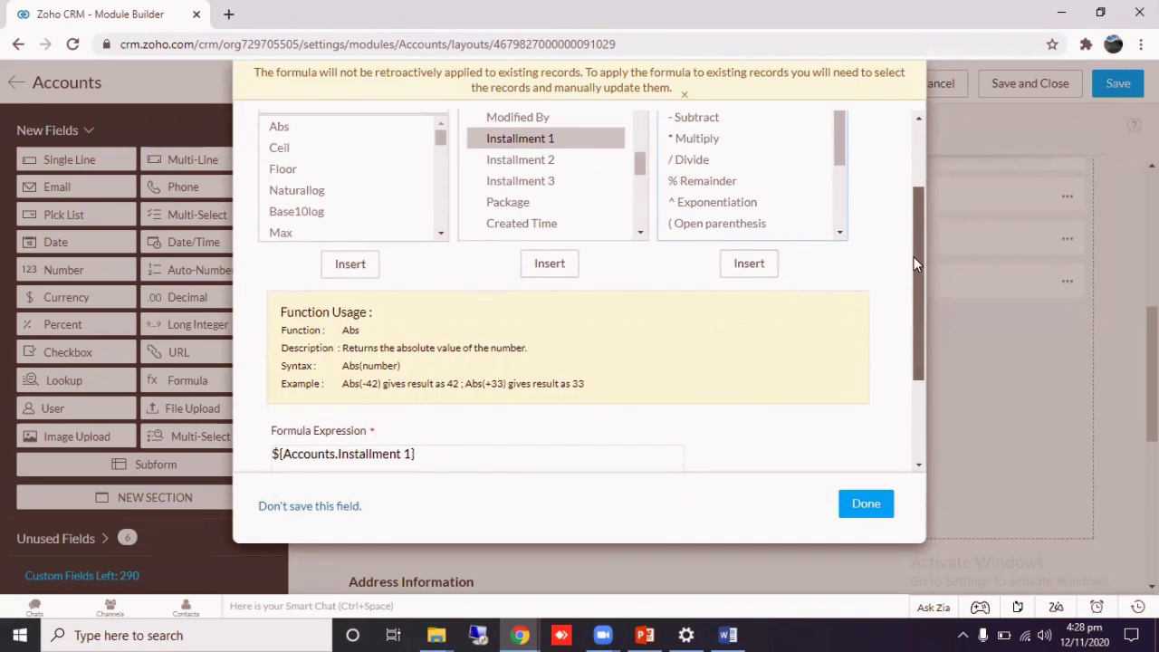
pyautogui.click(750, 264)
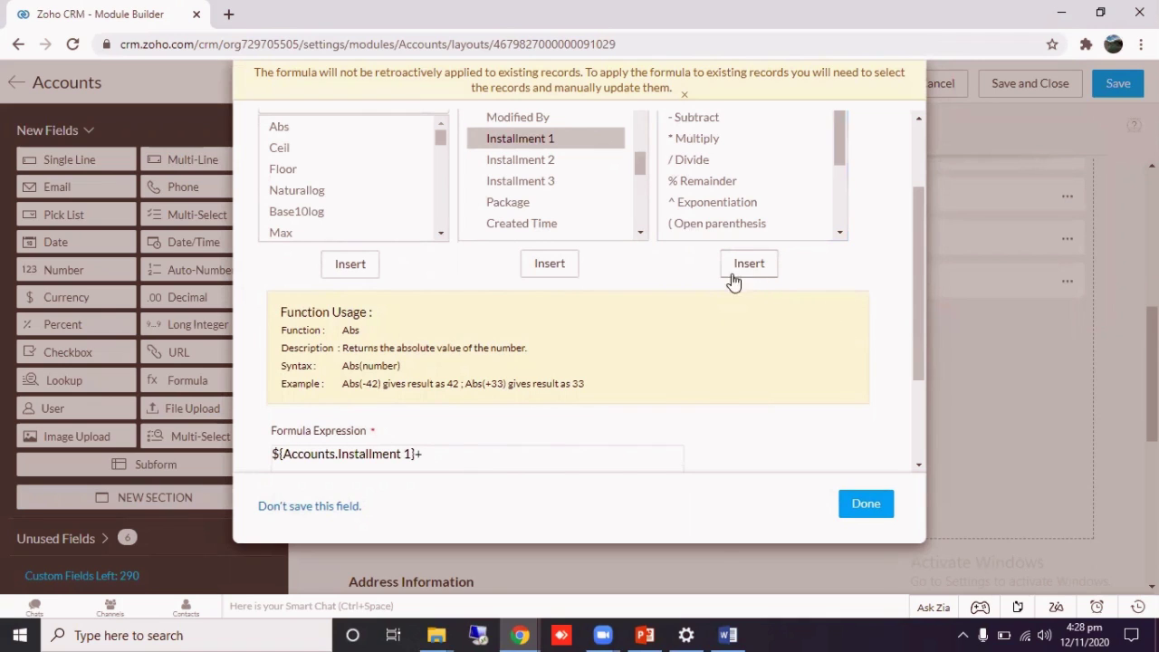
pyautogui.click(429, 455)
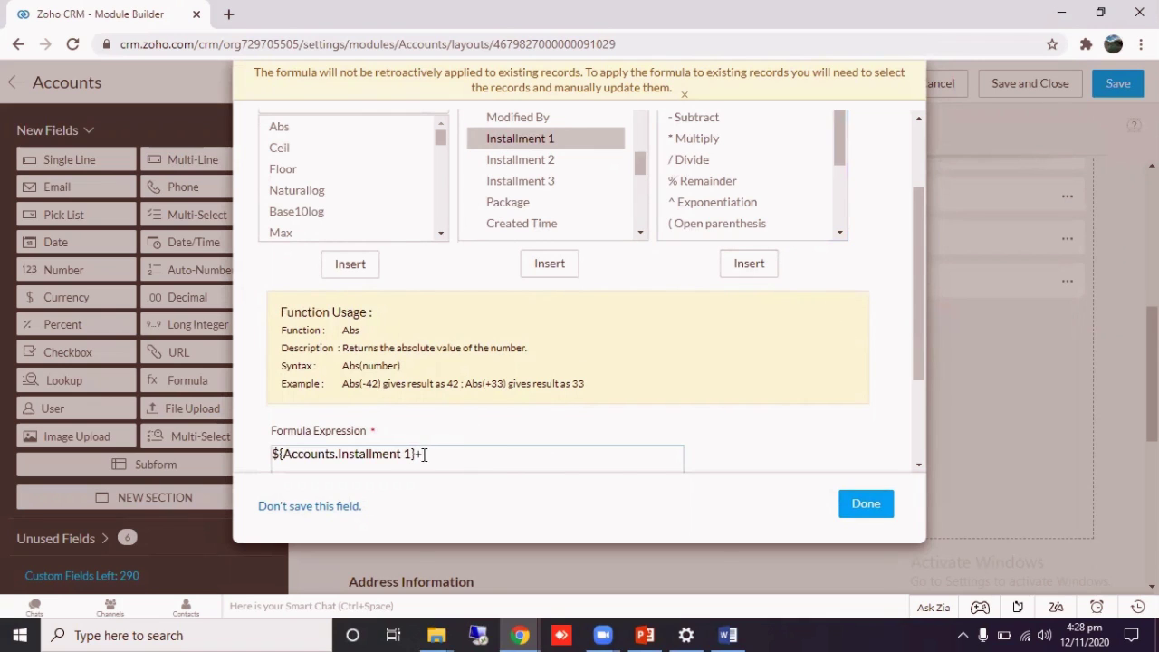
pyautogui.moveTo(426, 454); pyautogui.dragTo(377, 456)
# Append the Installment 2 field followed by another Add operator to the formula expression.
pyautogui.click(541, 163)
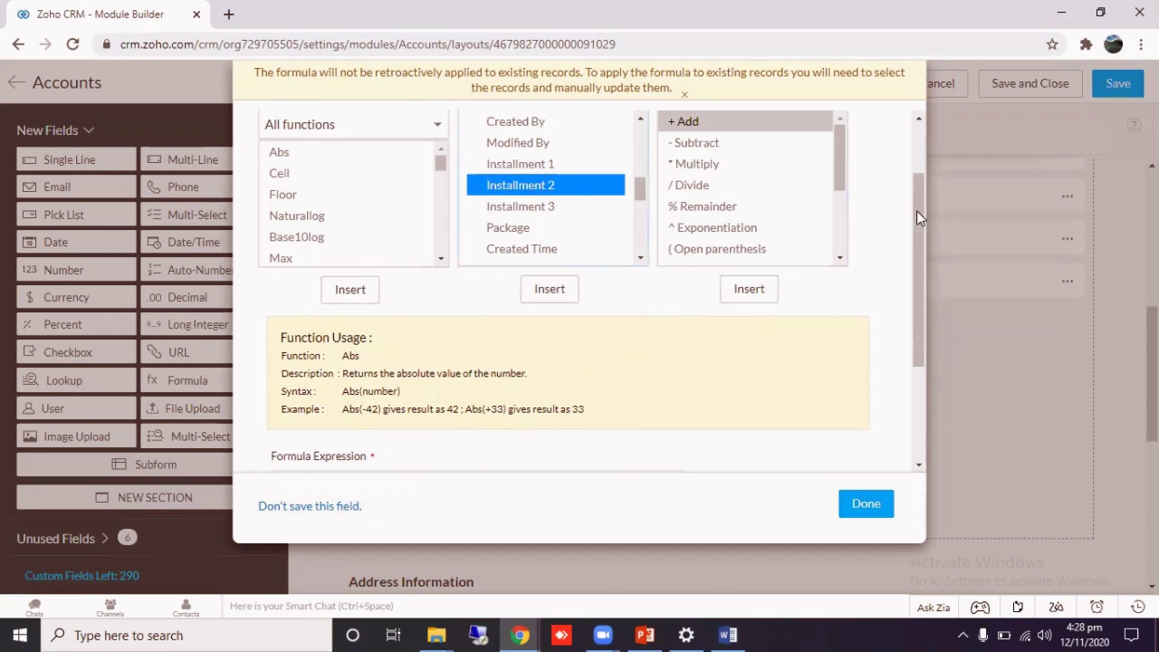
pyautogui.click(915, 230)
pyautogui.moveTo(922, 227)
pyautogui.mouseDown()
pyautogui.moveTo(913, 286)
pyautogui.moveTo(920, 236)
pyautogui.mouseUp()
pyautogui.click(556, 185)
pyautogui.click(705, 118)
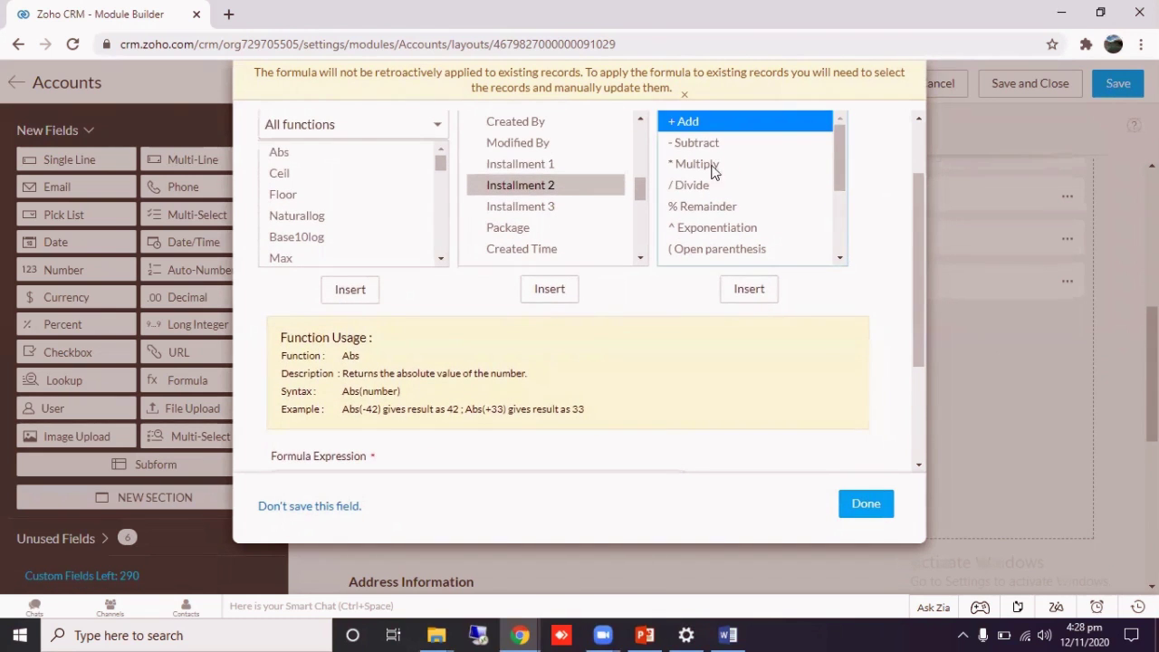
pyautogui.click(752, 290)
pyautogui.moveTo(917, 229); pyautogui.dragTo(916, 247)
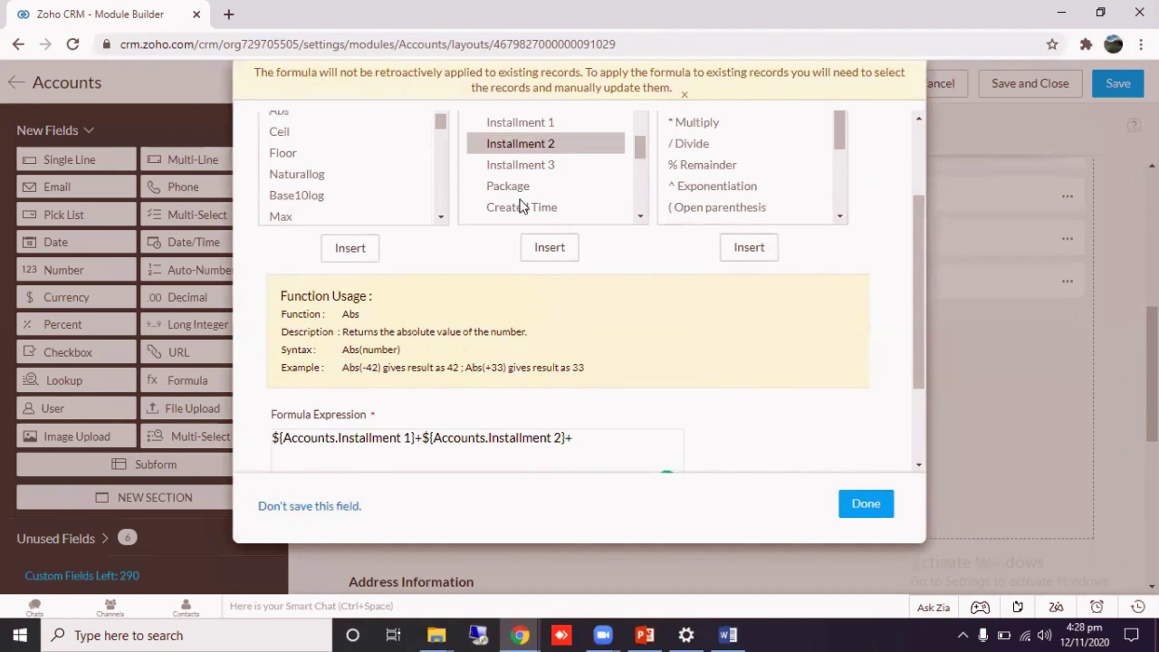
# Complete the formula expression with the Installment 3 field and apply the formula field to the layout.
pyautogui.click(512, 163)
pyautogui.click(548, 290)
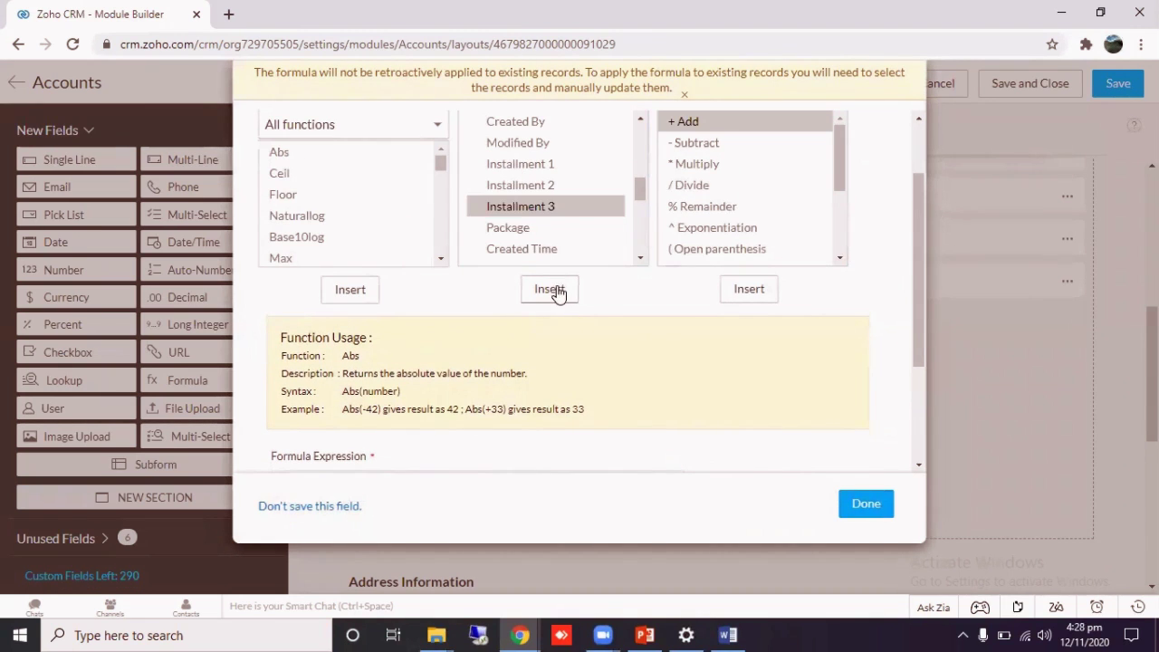
pyautogui.moveTo(916, 231); pyautogui.dragTo(890, 365)
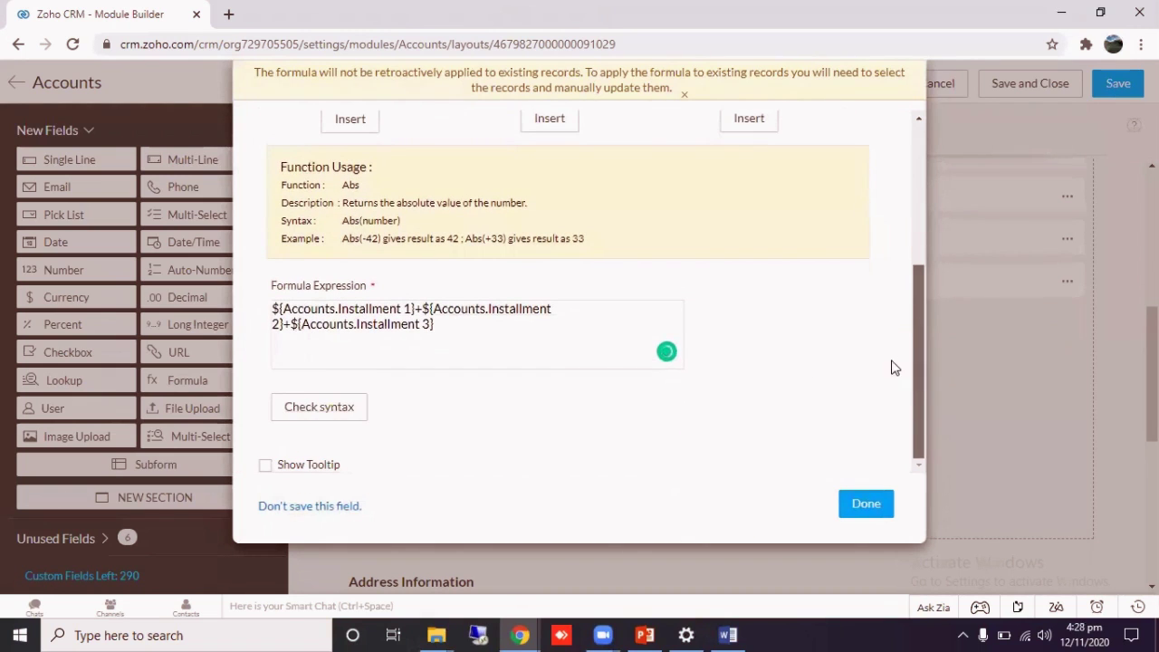
pyautogui.click(454, 335)
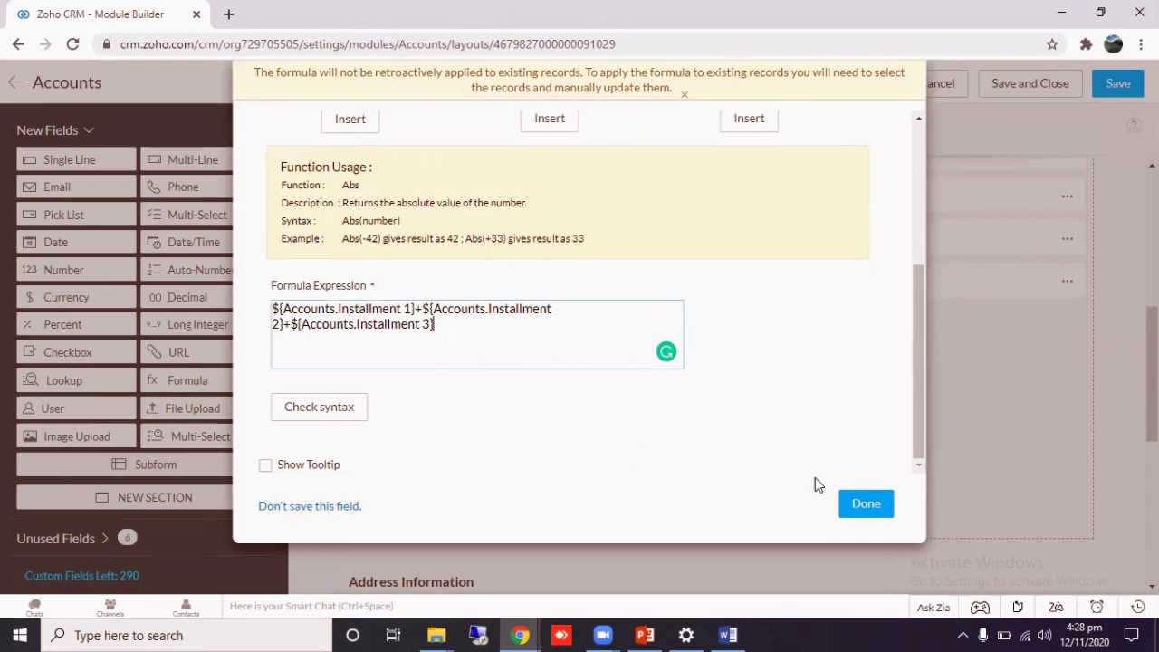
pyautogui.click(867, 505)
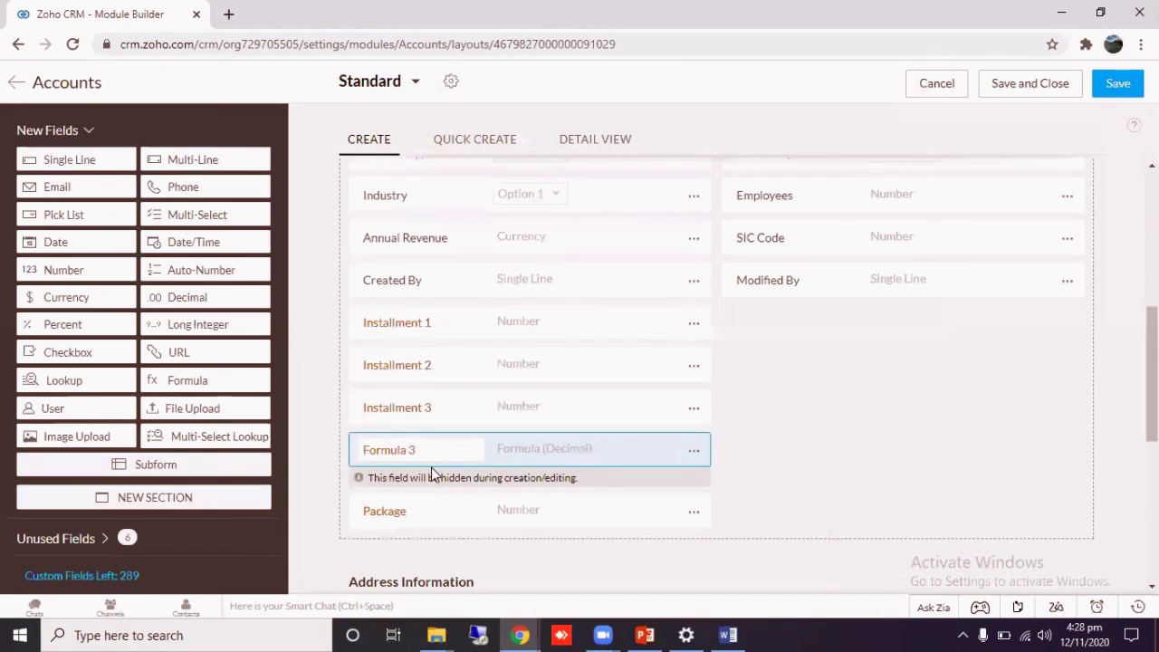
# Rename the new formula field between Installment 3 and Package as Total.
pyautogui.click(432, 452)
pyautogui.hotkey('ctrl', 'a')
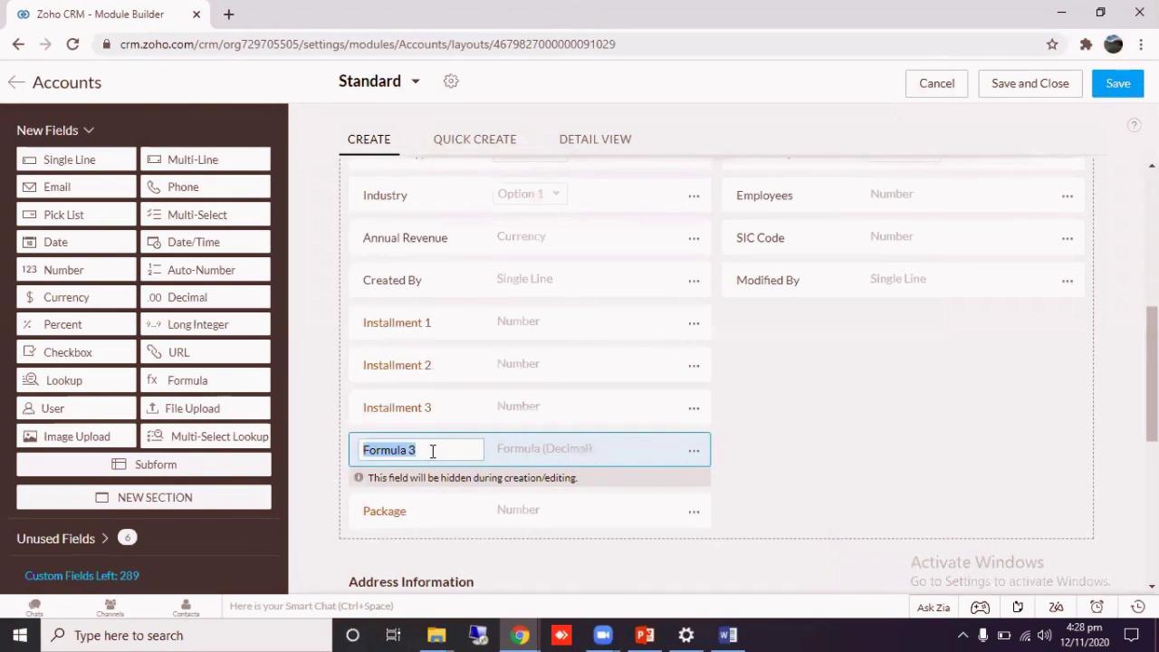
pyautogui.press('BackSpace')
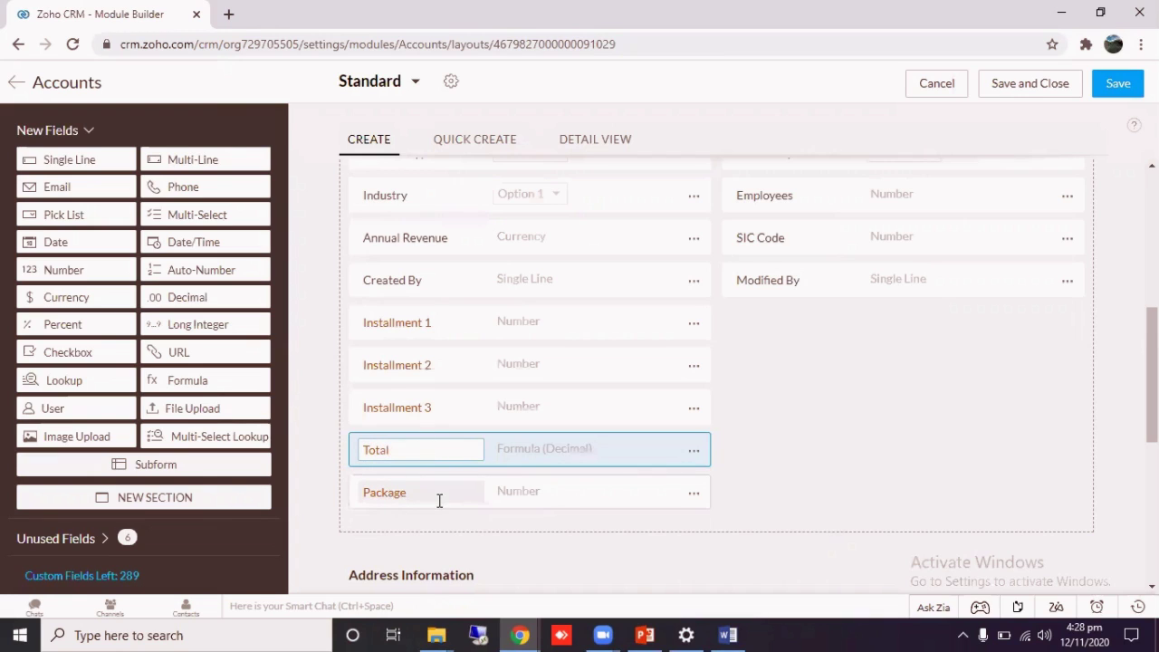
# Add a new formula field directly below Package in the Account Information section and label it Balance.
pyautogui.click(439, 501)
pyautogui.click(424, 453)
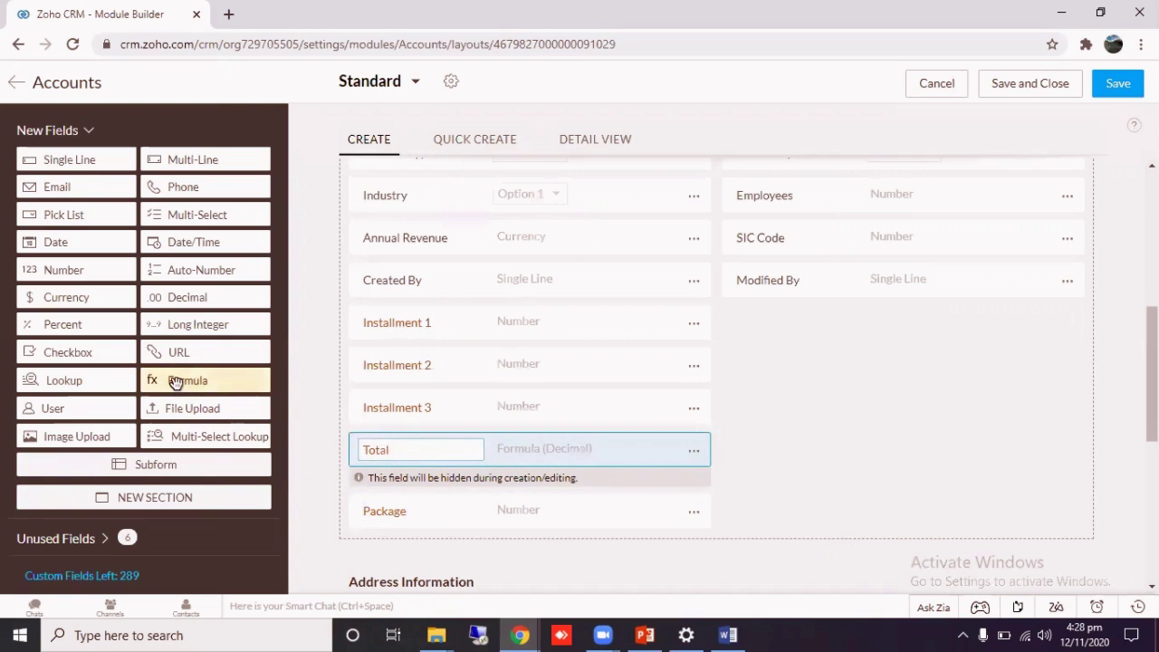
pyautogui.moveTo(174, 382); pyautogui.dragTo(382, 472)
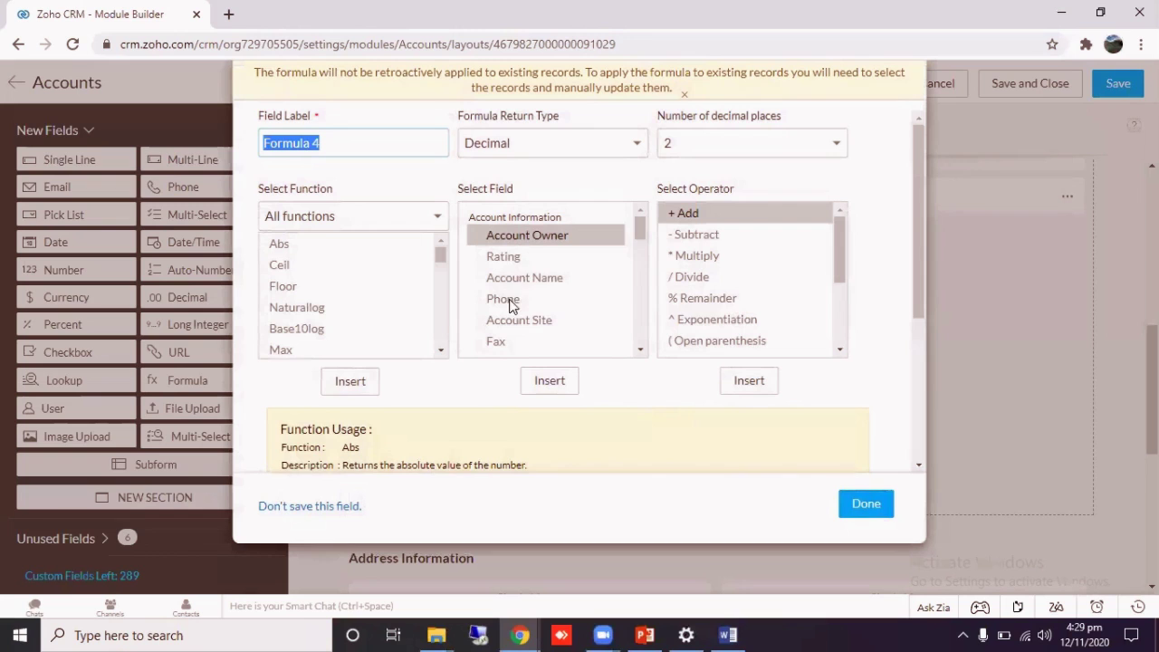
pyautogui.click(638, 220)
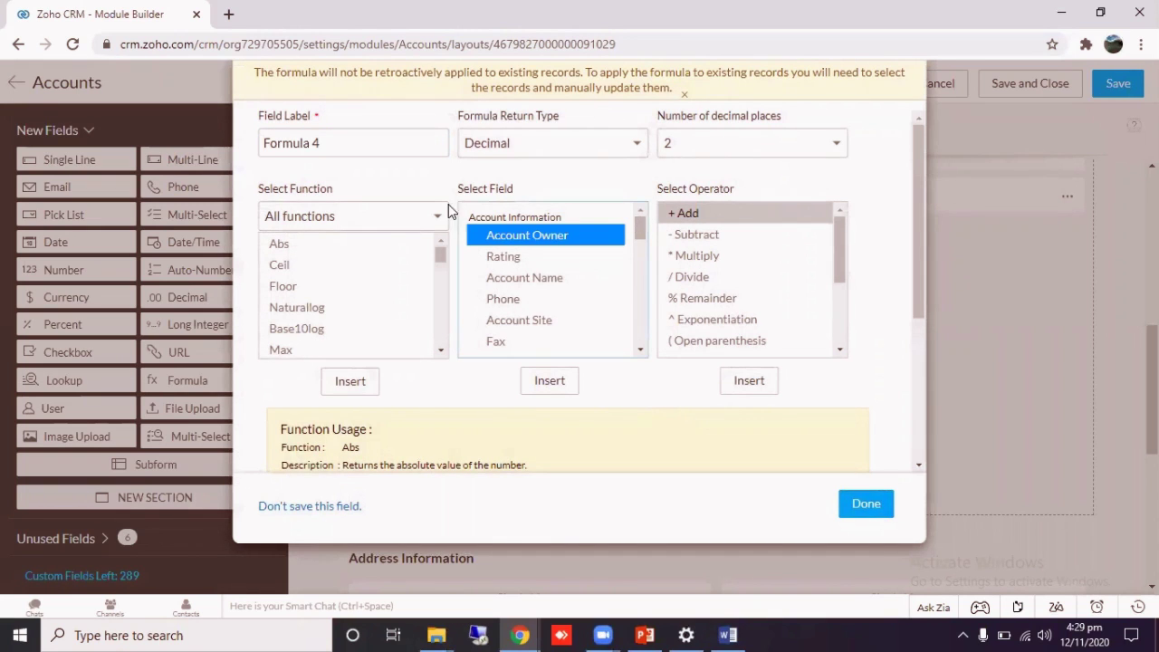
pyautogui.moveTo(342, 142); pyautogui.dragTo(244, 141)
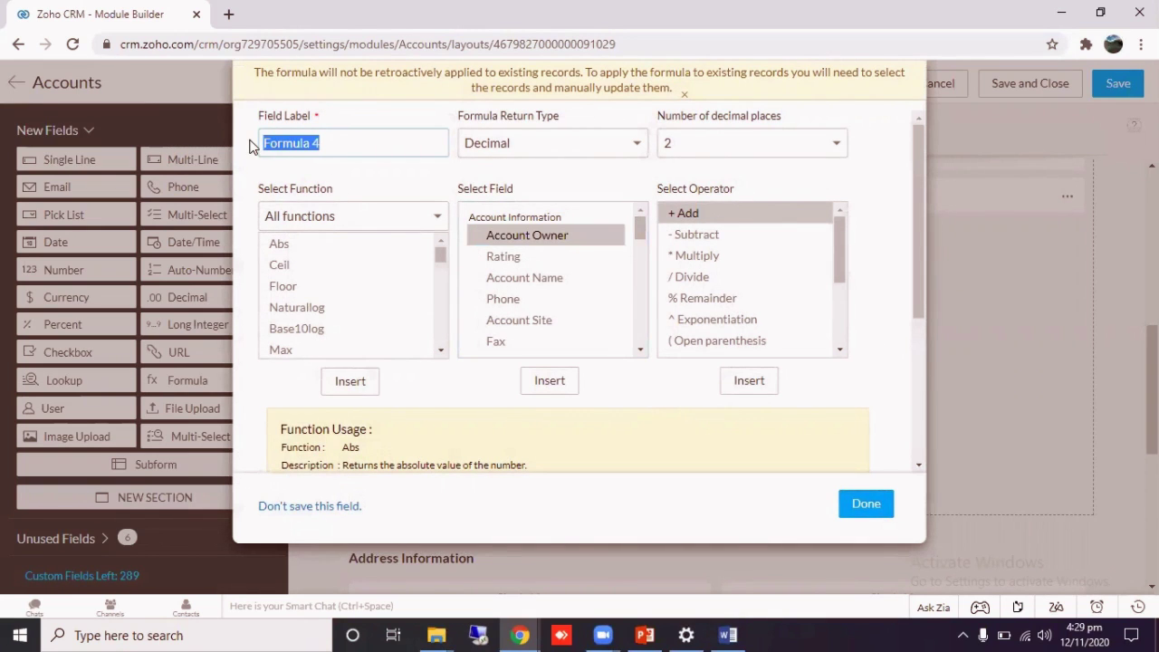
pyautogui.press('BackSpace')
# Insert the Package field as the first term of the Balance formula expression.
pyautogui.click(536, 255)
pyautogui.click(544, 239)
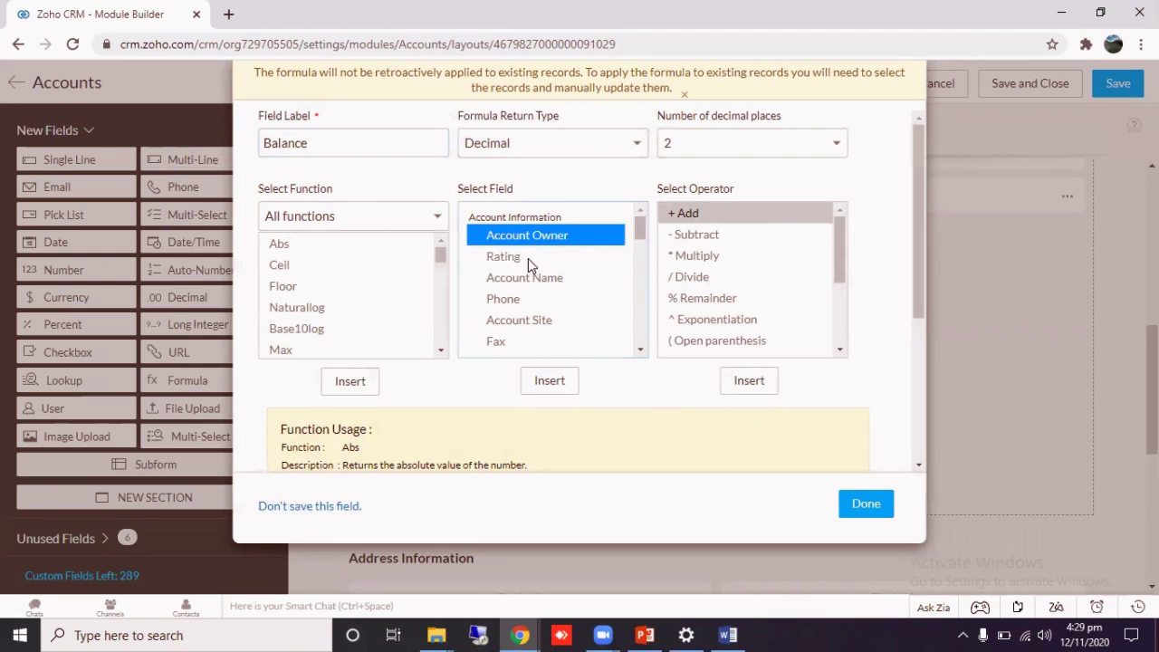
pyautogui.click(530, 260)
pyautogui.moveTo(641, 232); pyautogui.dragTo(640, 282)
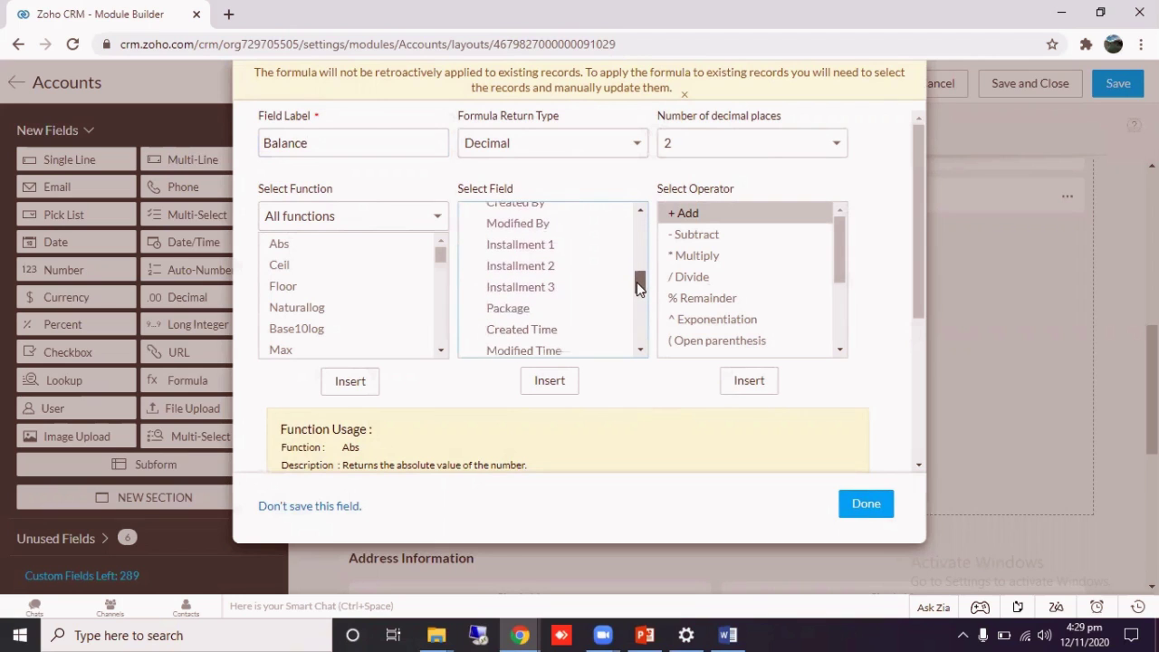
pyautogui.click(511, 309)
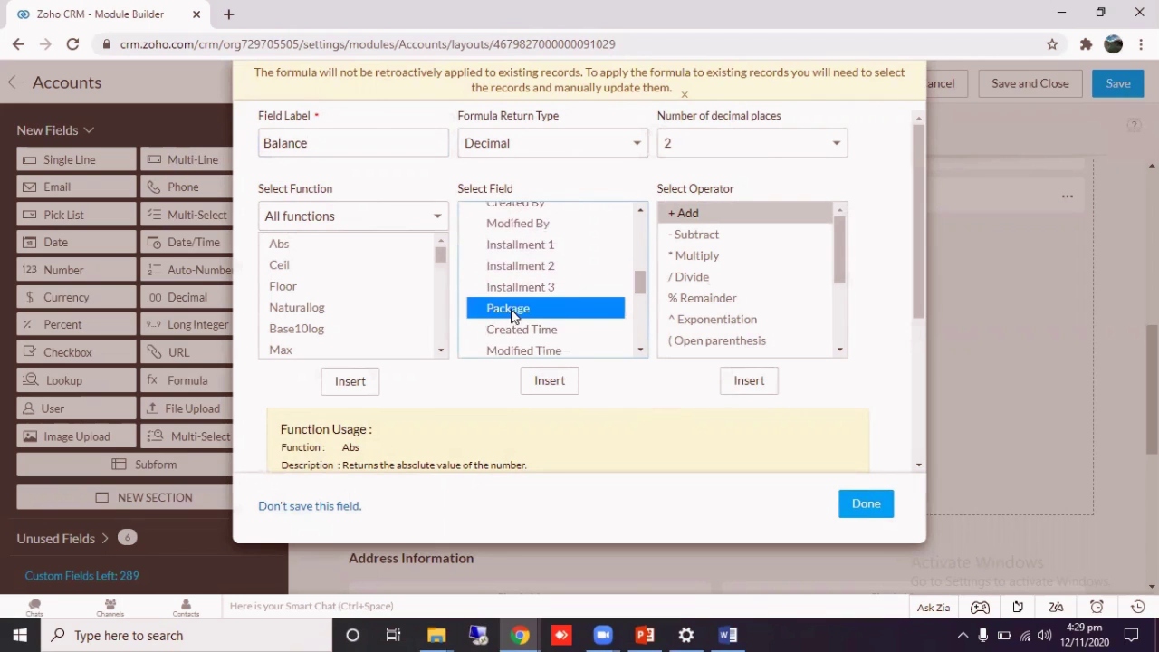
pyautogui.click(549, 380)
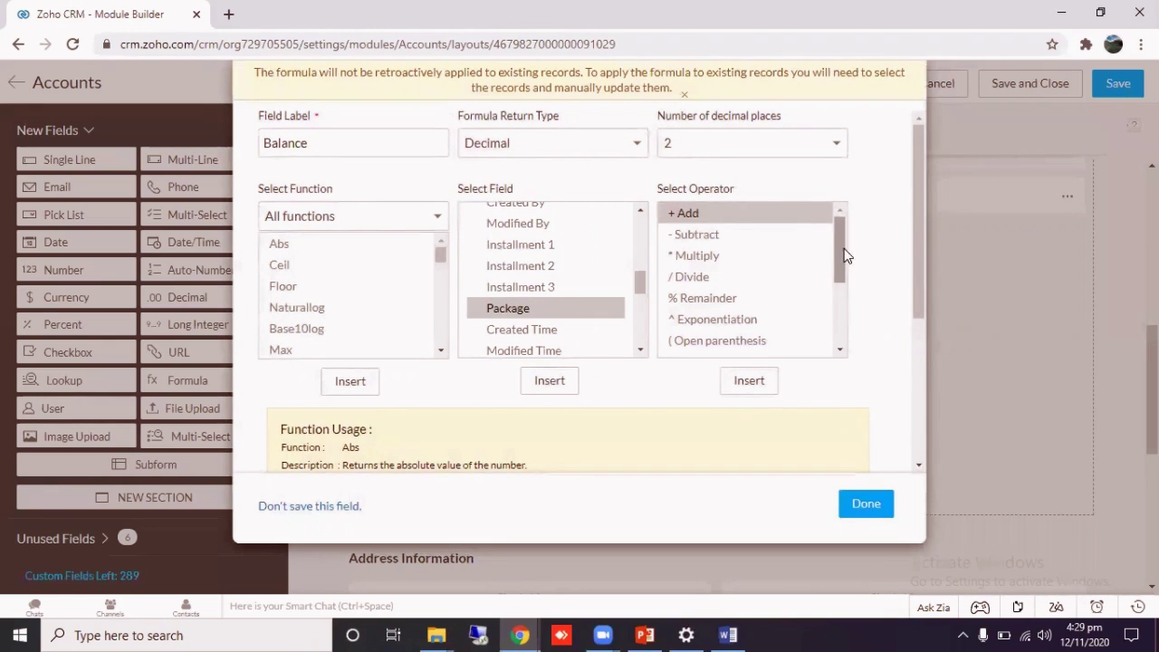
# Append the Subtract operator after the Package reference in the Balance formula expression.
pyautogui.scroll(-2, 911, 301)
pyautogui.scroll(-4, 910, 300)
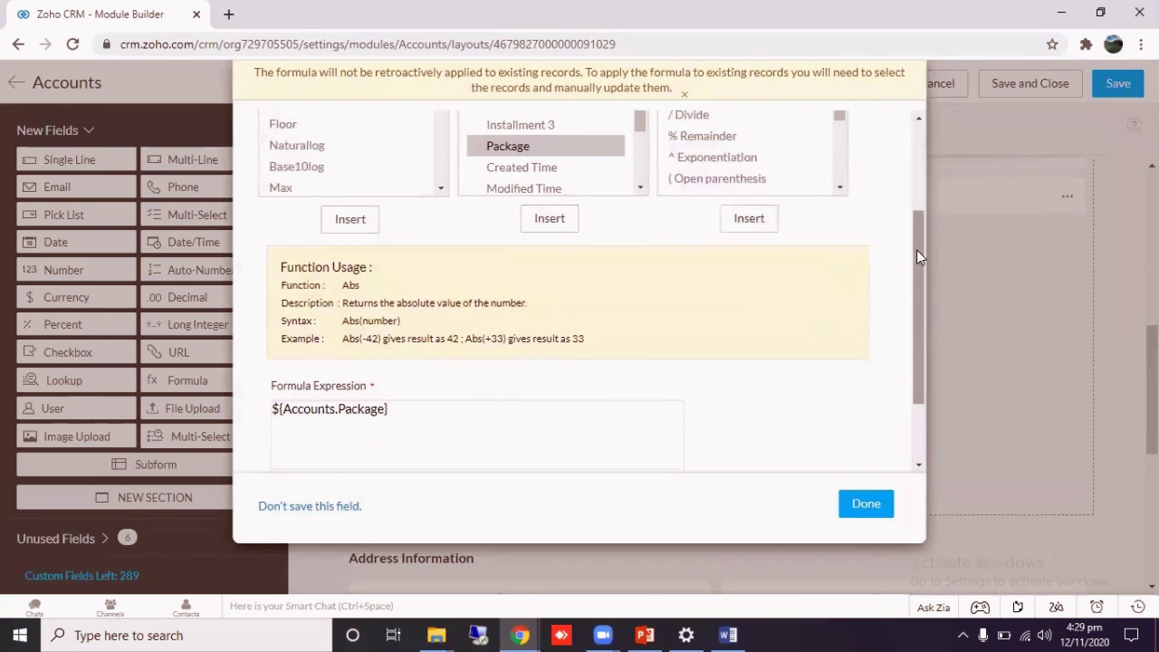
pyautogui.moveTo(917, 249); pyautogui.dragTo(912, 223)
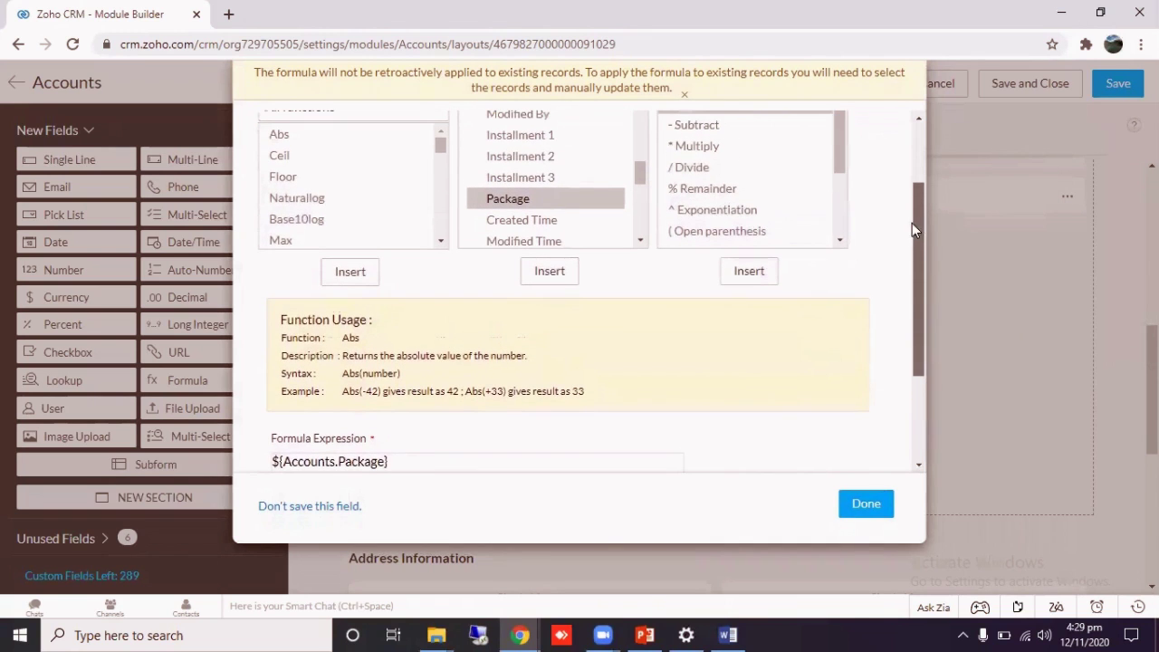
pyautogui.click(696, 129)
pyautogui.click(749, 290)
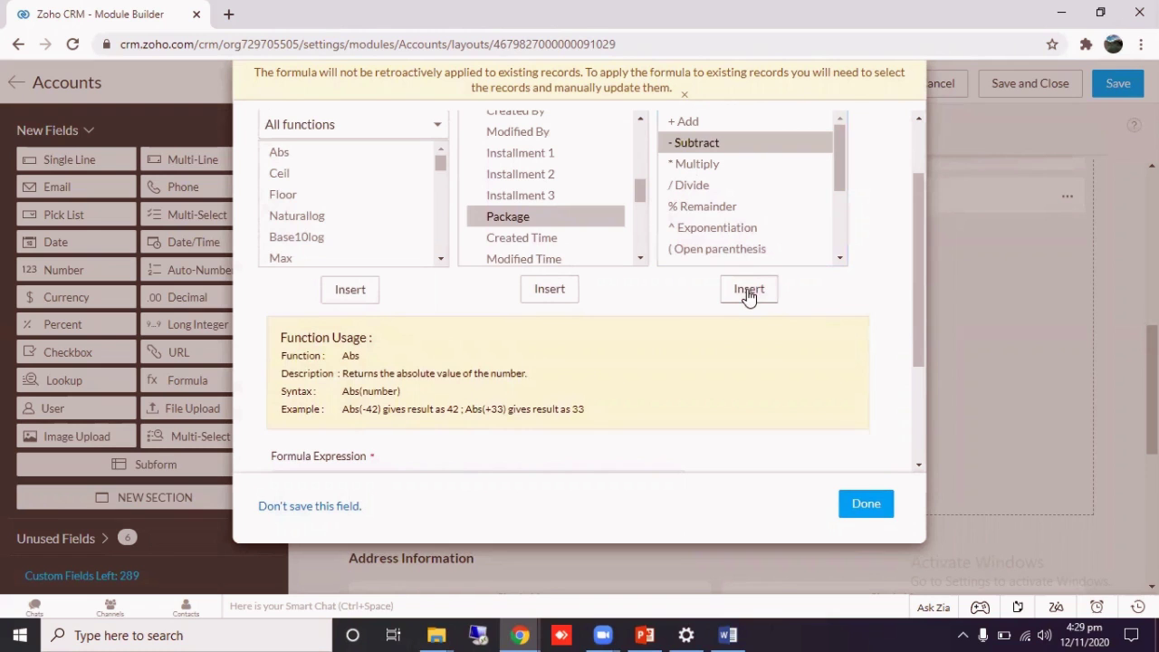
# Append an opening parenthesis after the minus sign in the Balance formula expression.
pyautogui.moveTo(914, 228)
pyautogui.mouseDown()
pyautogui.moveTo(913, 269)
pyautogui.moveTo(914, 249)
pyautogui.mouseUp()
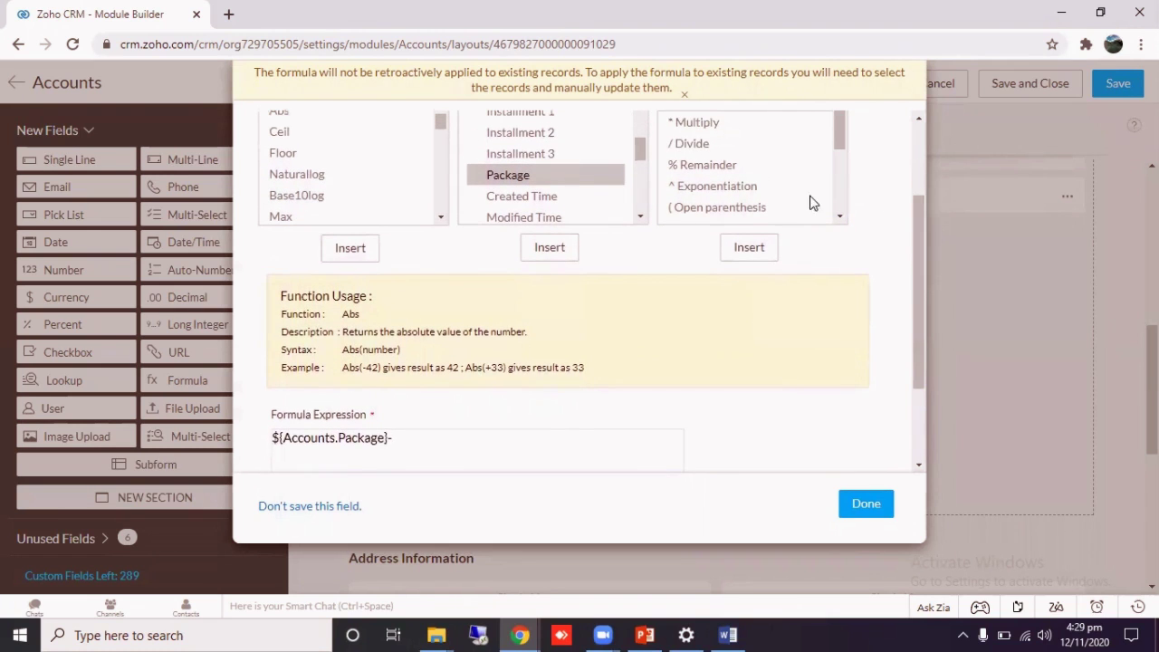
pyautogui.moveTo(841, 215); pyautogui.dragTo(843, 169)
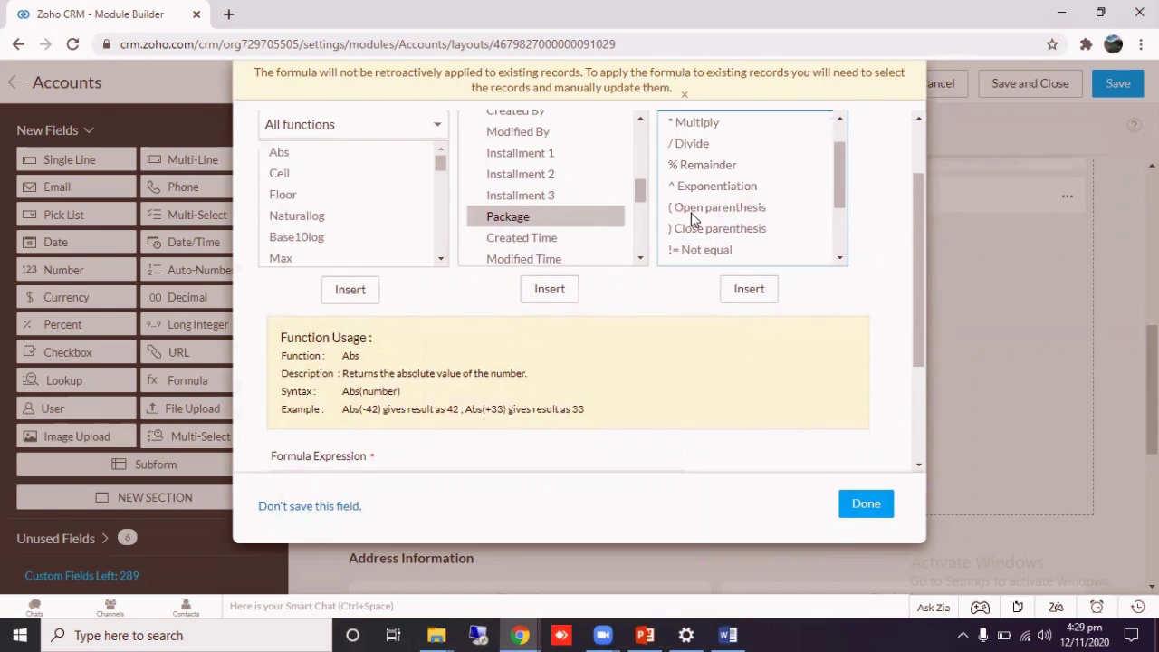
pyautogui.click(686, 211)
pyautogui.click(747, 291)
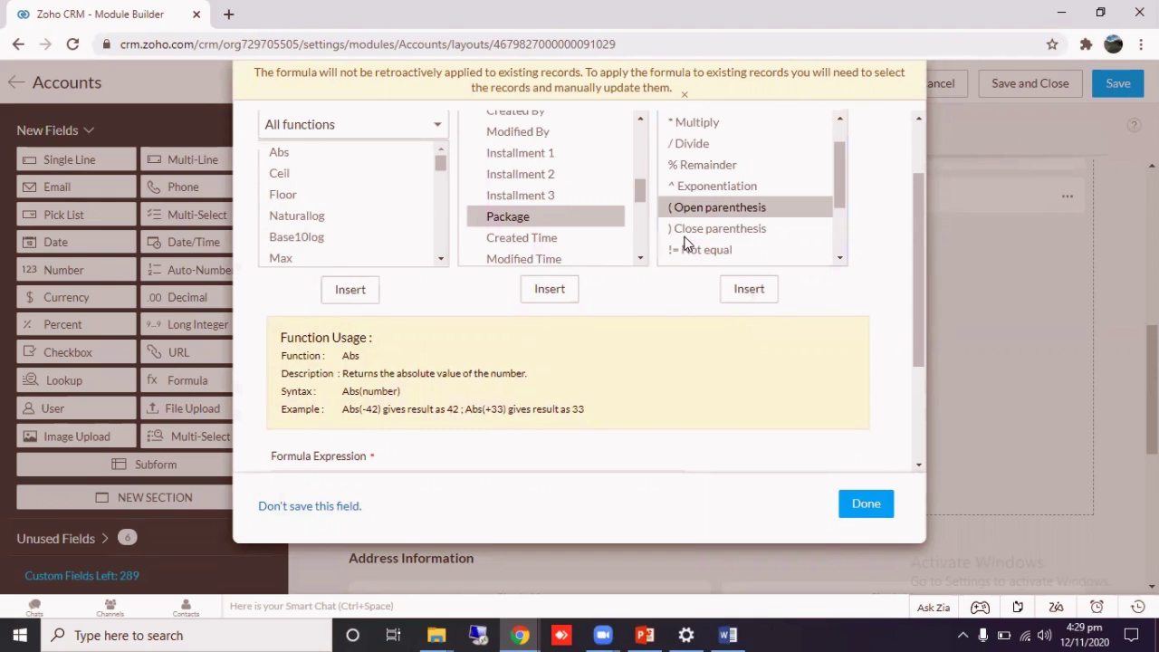
# Append a closing parenthesis directly after the opening one in the Balance formula expression.
pyautogui.click(691, 228)
pyautogui.click(732, 277)
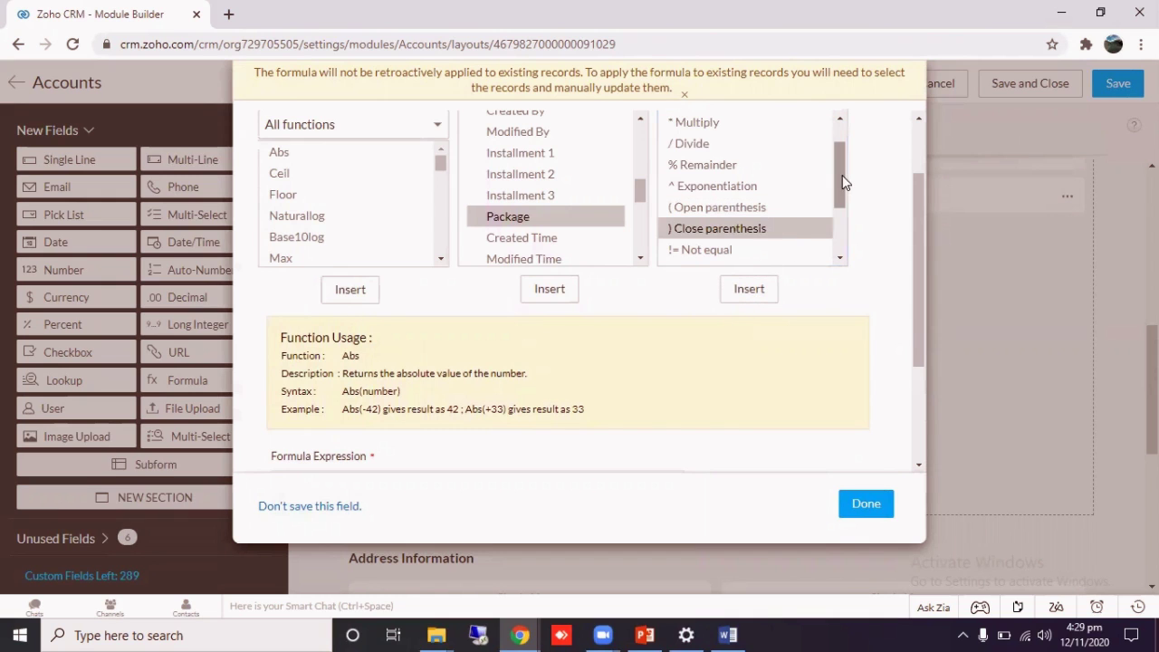
pyautogui.moveTo(917, 224); pyautogui.dragTo(895, 289)
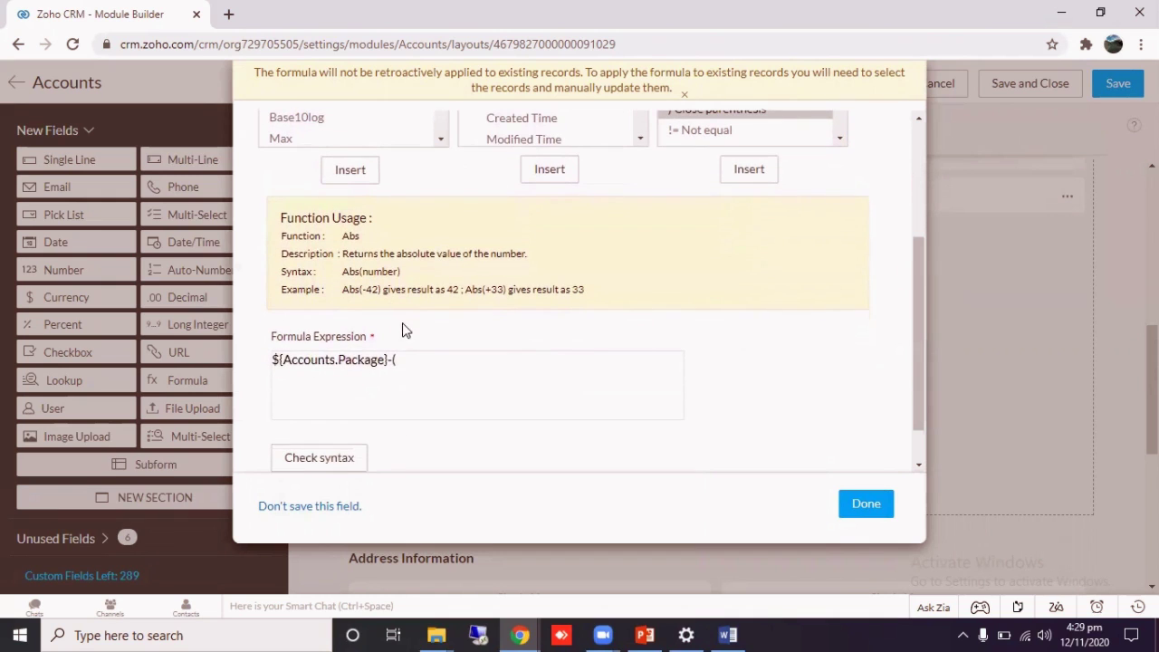
pyautogui.click(404, 360)
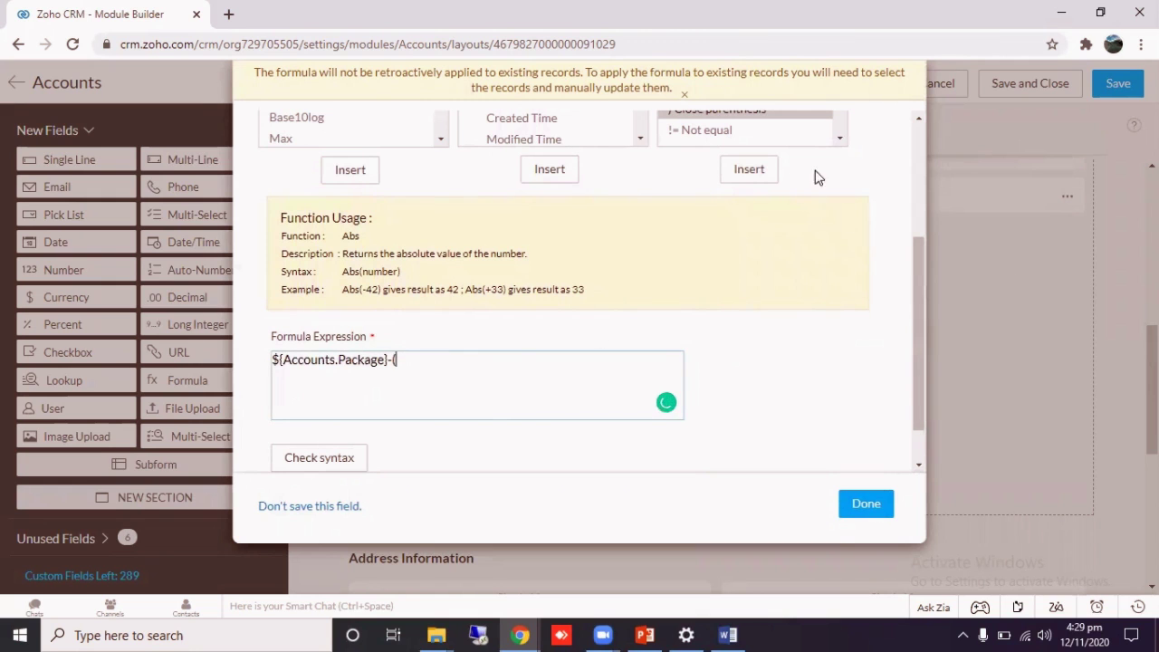
pyautogui.click(750, 118)
pyautogui.click(745, 294)
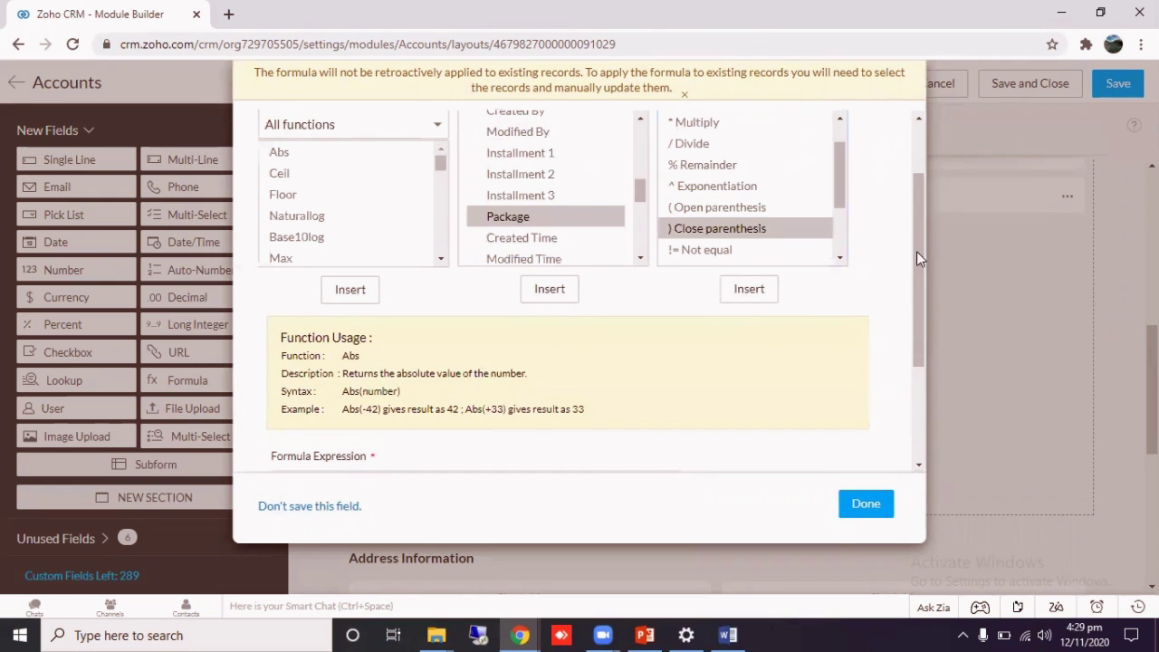
pyautogui.moveTo(917, 250); pyautogui.dragTo(910, 277)
pyautogui.scroll(-1, 910, 283)
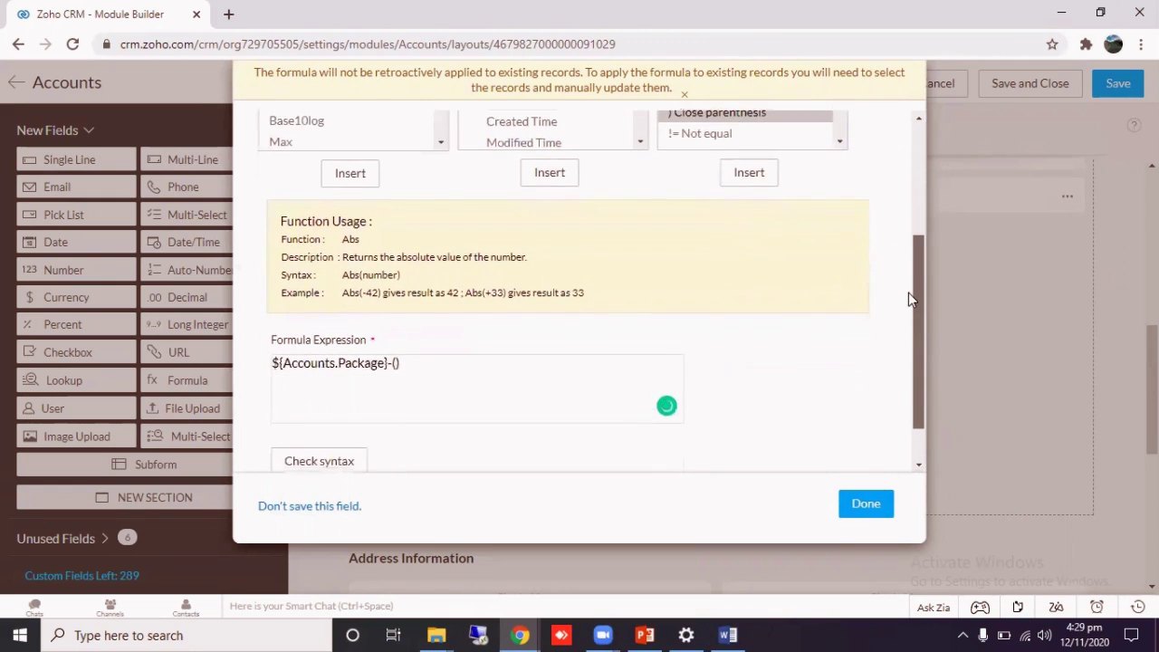
# Insert the Installment 1 field between the parentheses and append an Add operator to the Balance formula expression.
pyautogui.click(395, 375)
pyautogui.moveTo(917, 299); pyautogui.dragTo(885, 251)
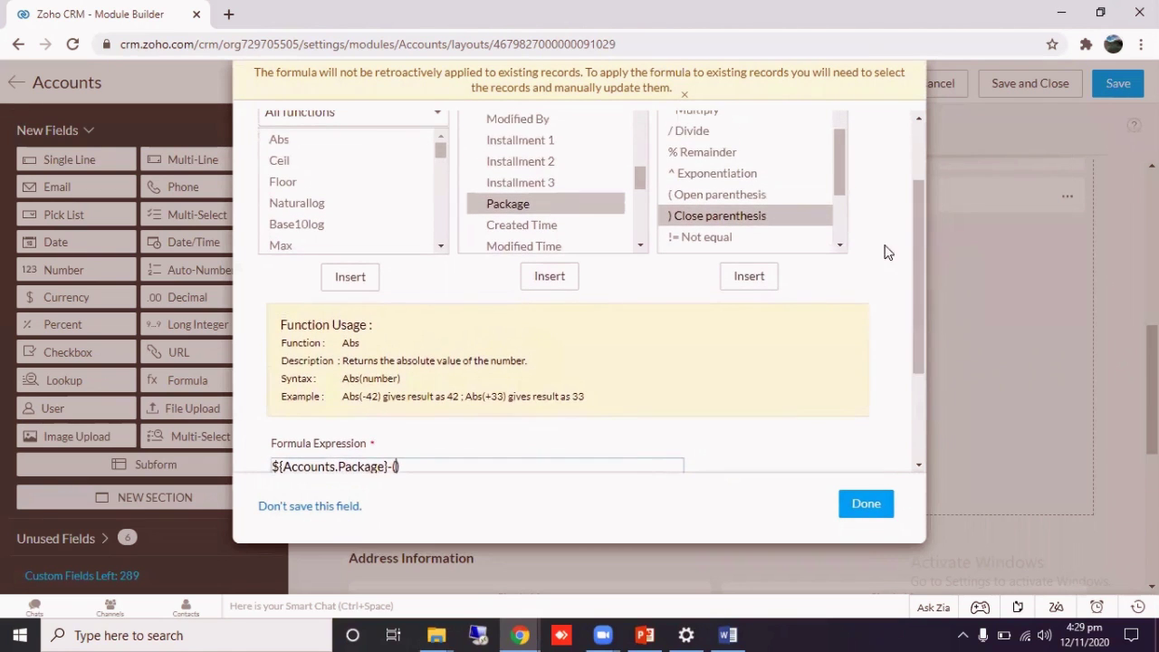
pyautogui.click(531, 143)
pyautogui.click(534, 289)
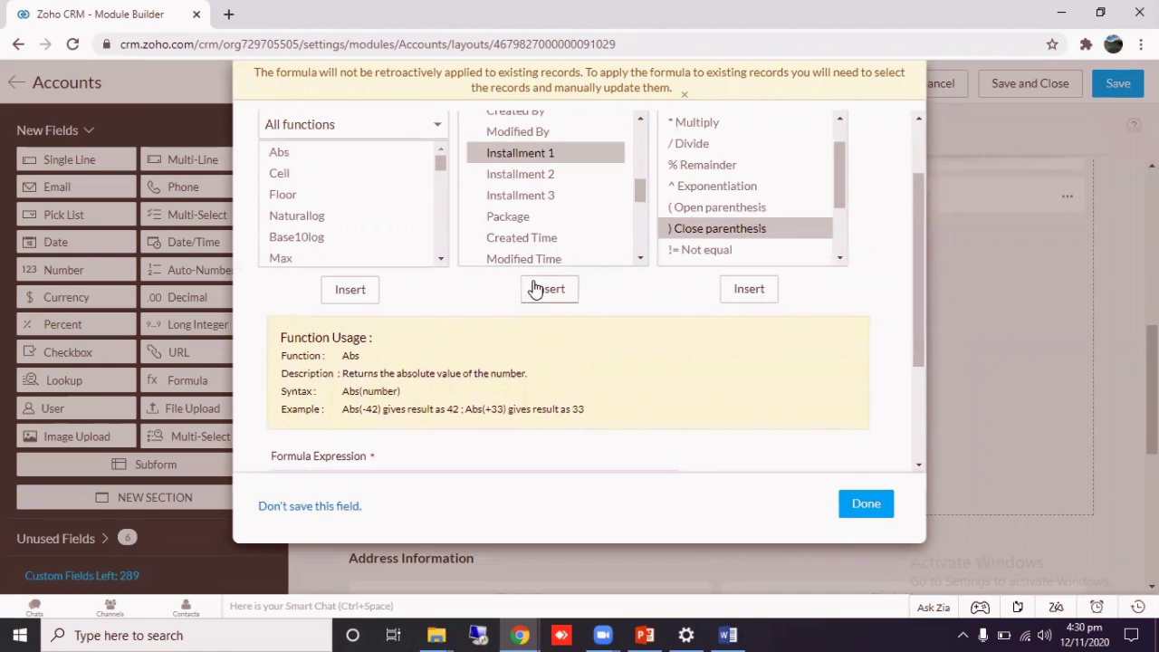
pyautogui.click(540, 176)
pyautogui.moveTo(835, 176); pyautogui.dragTo(841, 140)
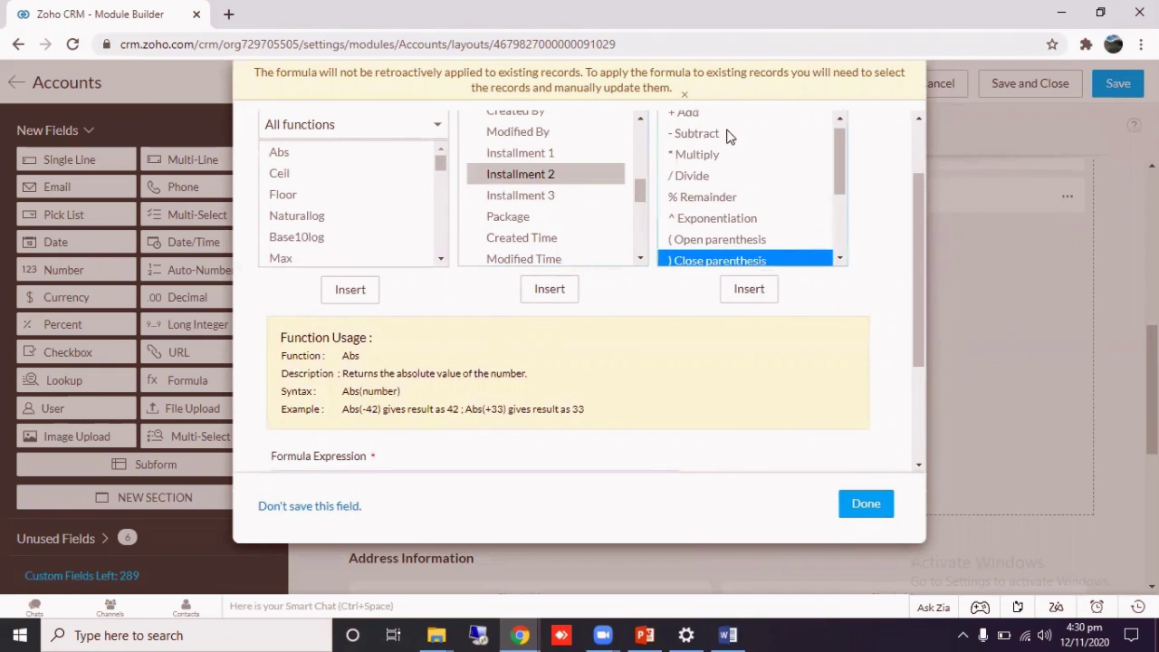
pyautogui.click(707, 123)
pyautogui.click(742, 296)
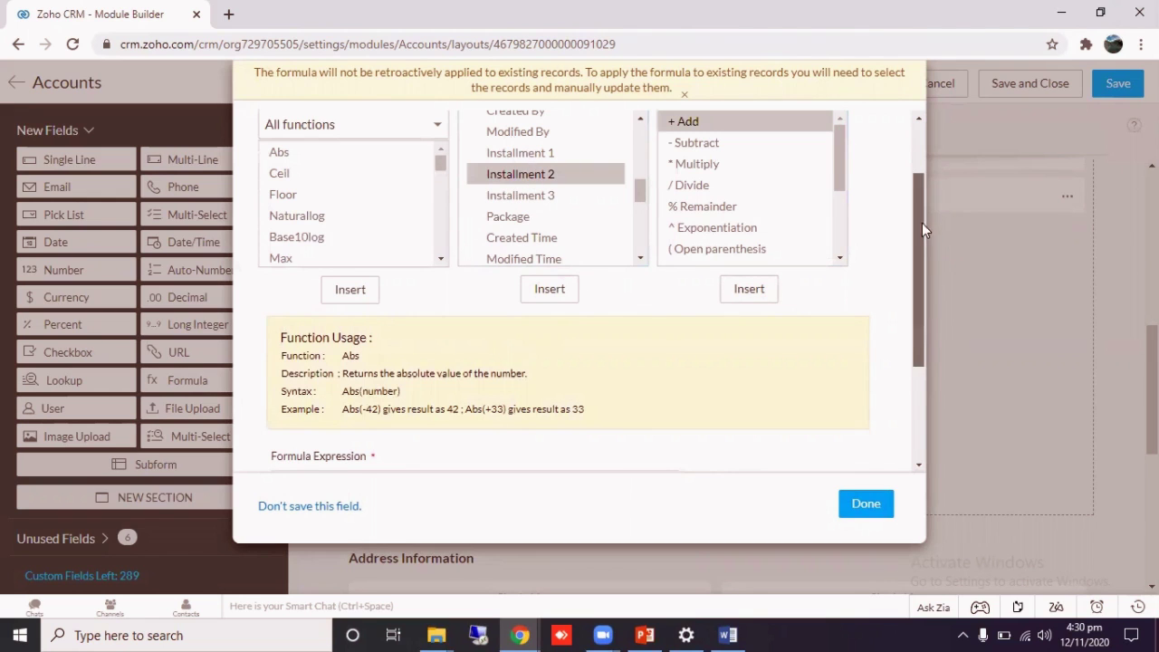
pyautogui.moveTo(923, 223); pyautogui.dragTo(908, 244)
# Append the Installment 2 field and another Add operator to the Balance formula expression.
pyautogui.click(557, 176)
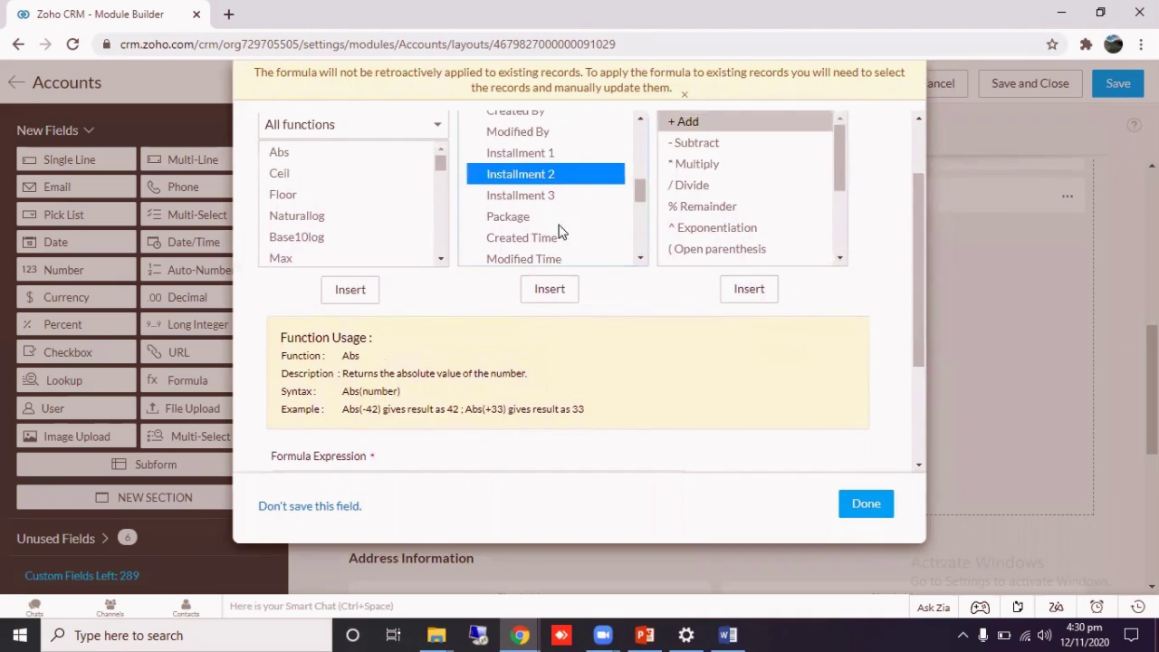
pyautogui.click(549, 290)
pyautogui.click(687, 122)
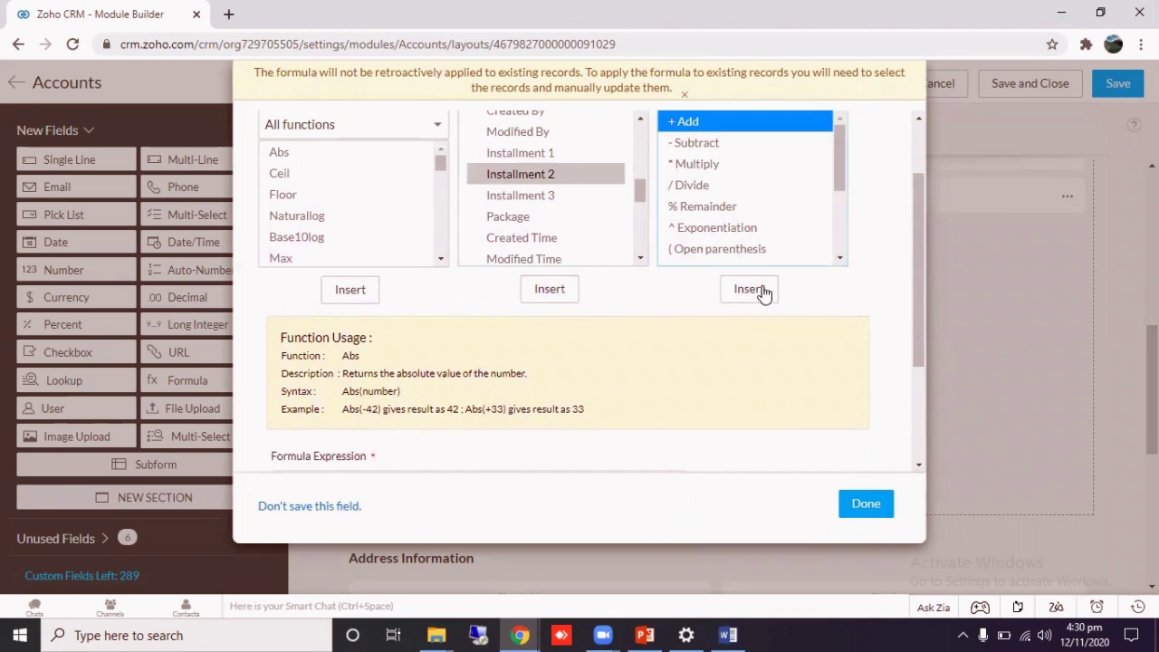
pyautogui.click(751, 289)
# Append the Installment 3 field as the last term of the Balance formula expression.
pyautogui.click(564, 196)
pyautogui.click(554, 301)
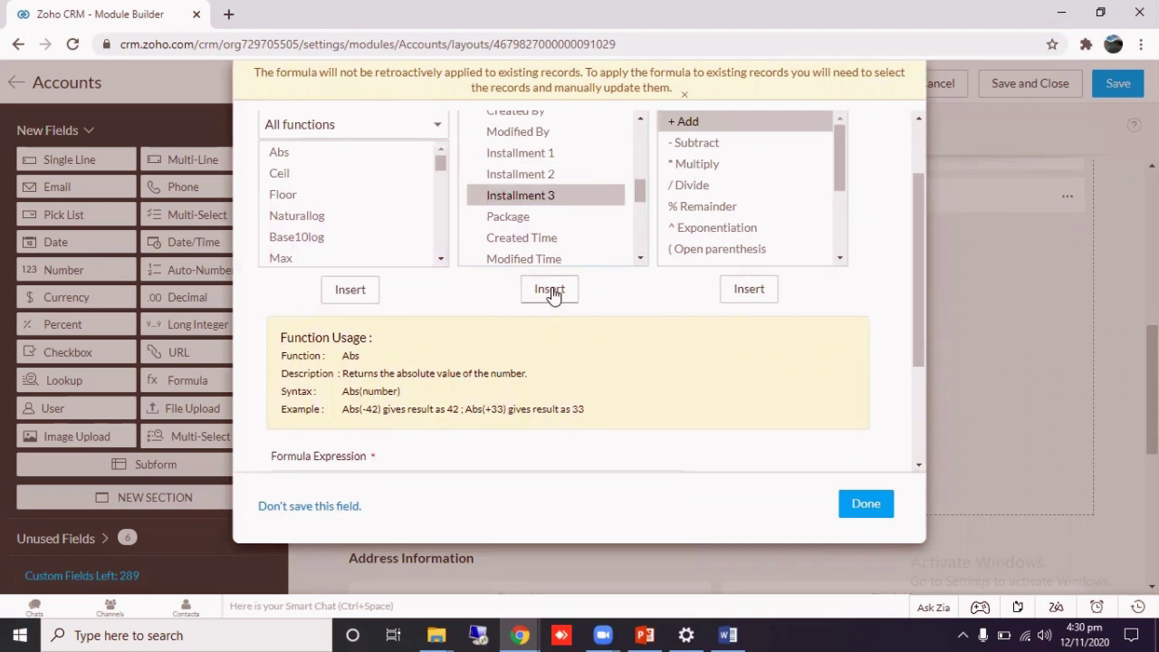
pyautogui.scroll(-1, 923, 228)
pyautogui.scroll(-1, 908, 320)
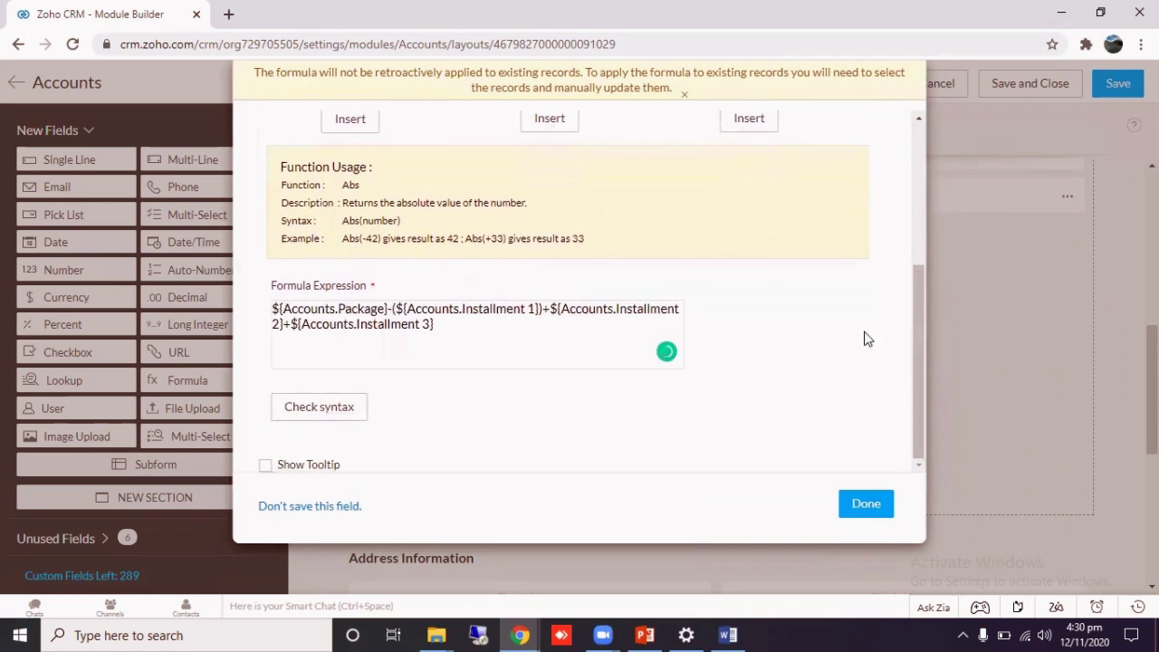
# Move the closing parenthesis from after Installment 1 to the end of the expression, after Installment 3, and check the formula's syntax.
pyautogui.click(607, 334)
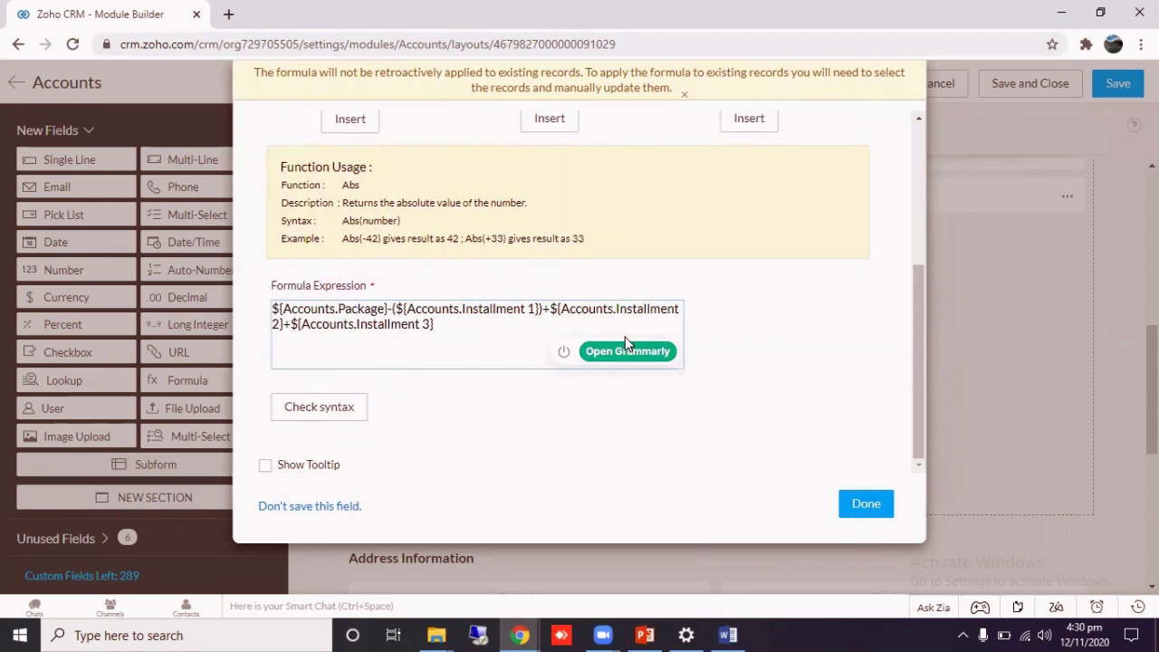
pyautogui.press('BackSpace')
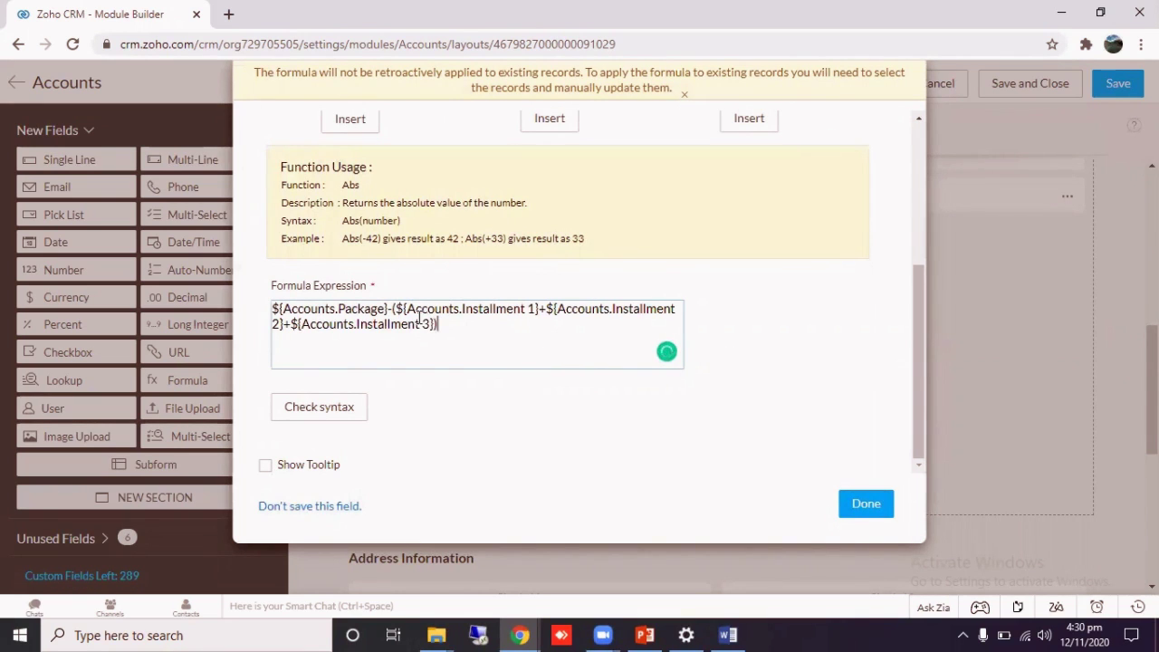
pyautogui.click(323, 412)
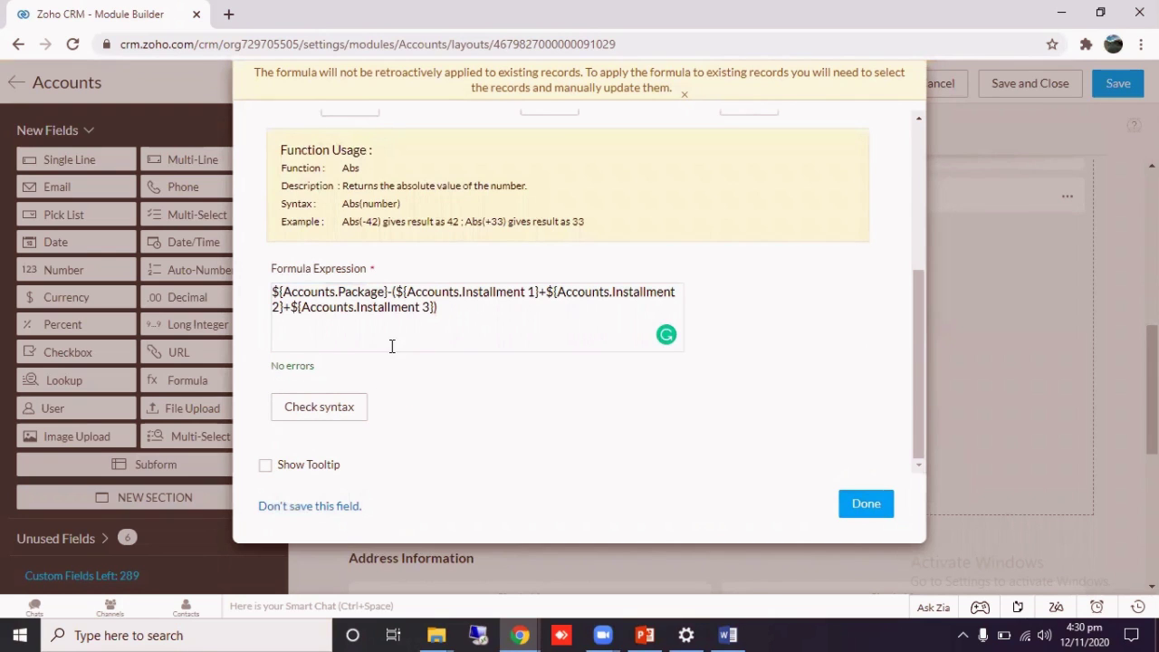
# Review the completed Balance formula expression and apply the formula field to the Accounts layout.
pyautogui.moveTo(461, 313); pyautogui.dragTo(247, 284)
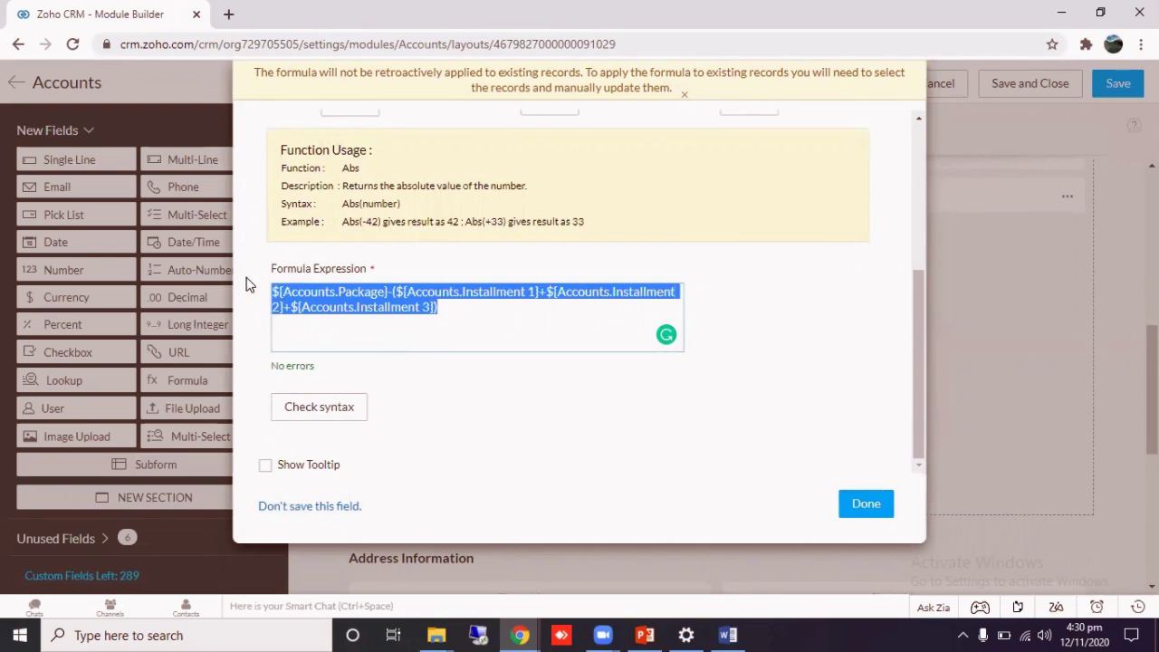
pyautogui.click(454, 324)
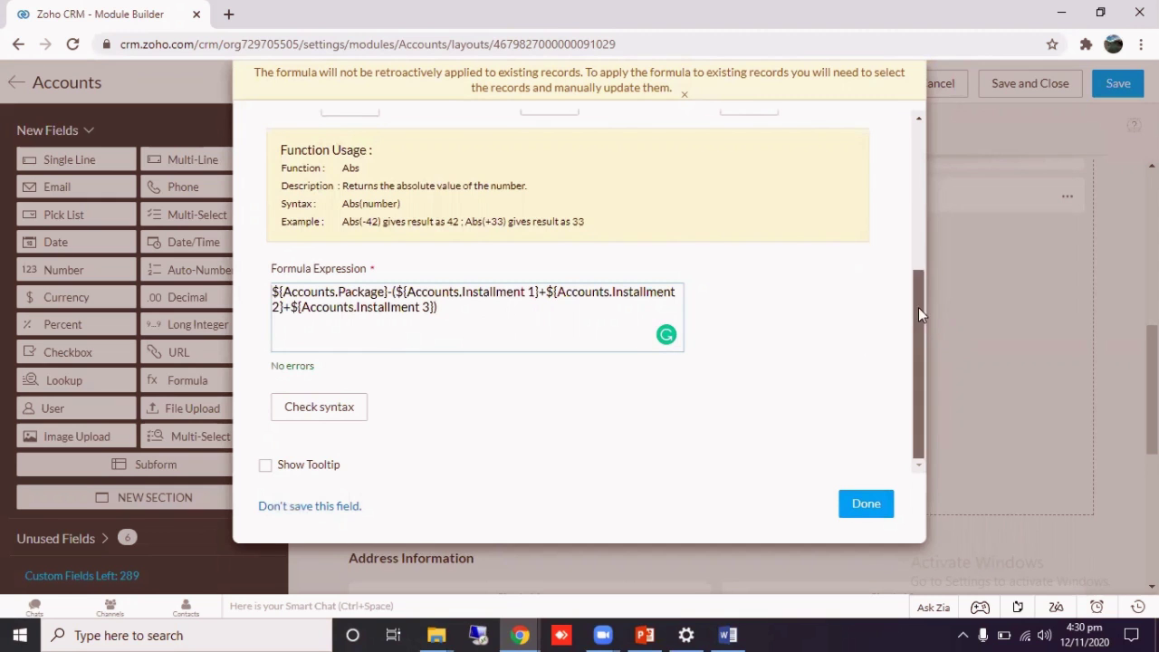
pyautogui.moveTo(918, 308)
pyautogui.mouseDown()
pyautogui.moveTo(912, 240)
pyautogui.moveTo(924, 202)
pyautogui.moveTo(910, 307)
pyautogui.mouseUp()
pyautogui.scroll(-1, 911, 311)
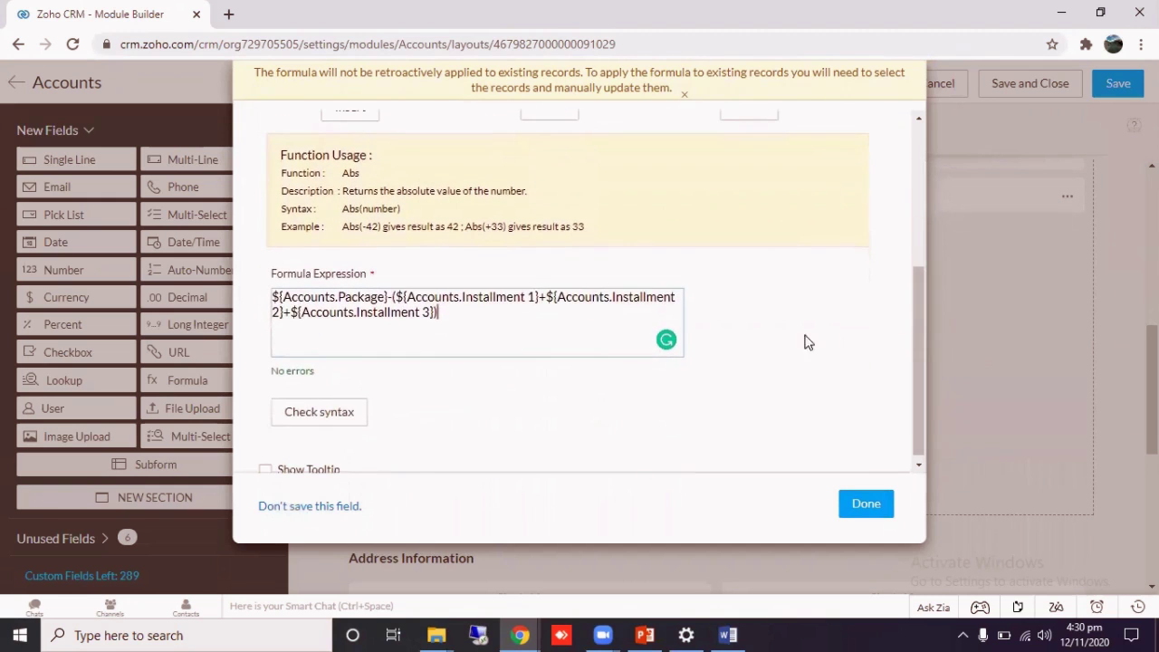
pyautogui.click(859, 514)
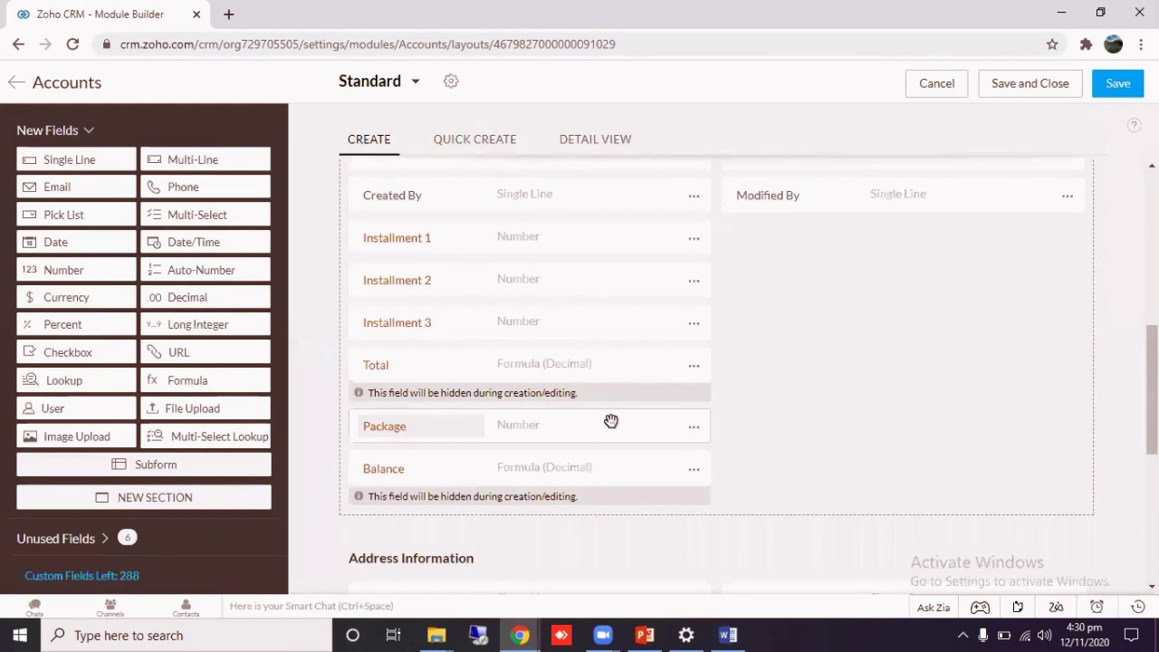
pyautogui.scroll(1, 1152, 389)
pyautogui.scroll(-1, 1152, 390)
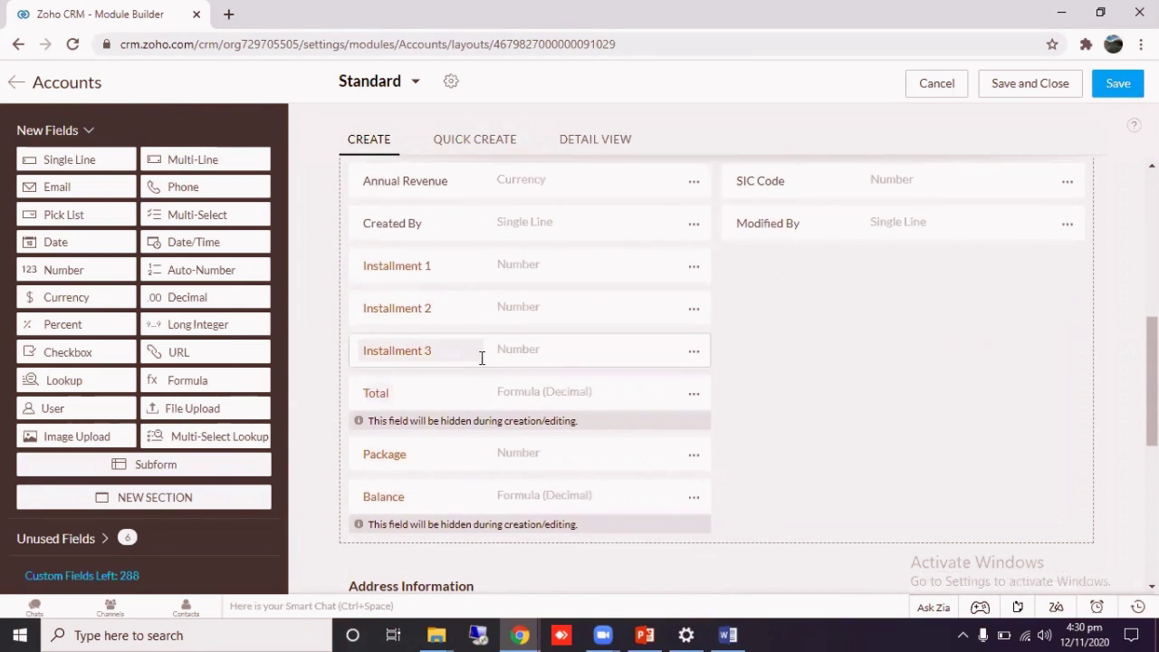
# Check the Total, Package and Balance fields in the Accounts layout, then save the layout and close the editor.
pyautogui.click(427, 391)
pyautogui.click(425, 454)
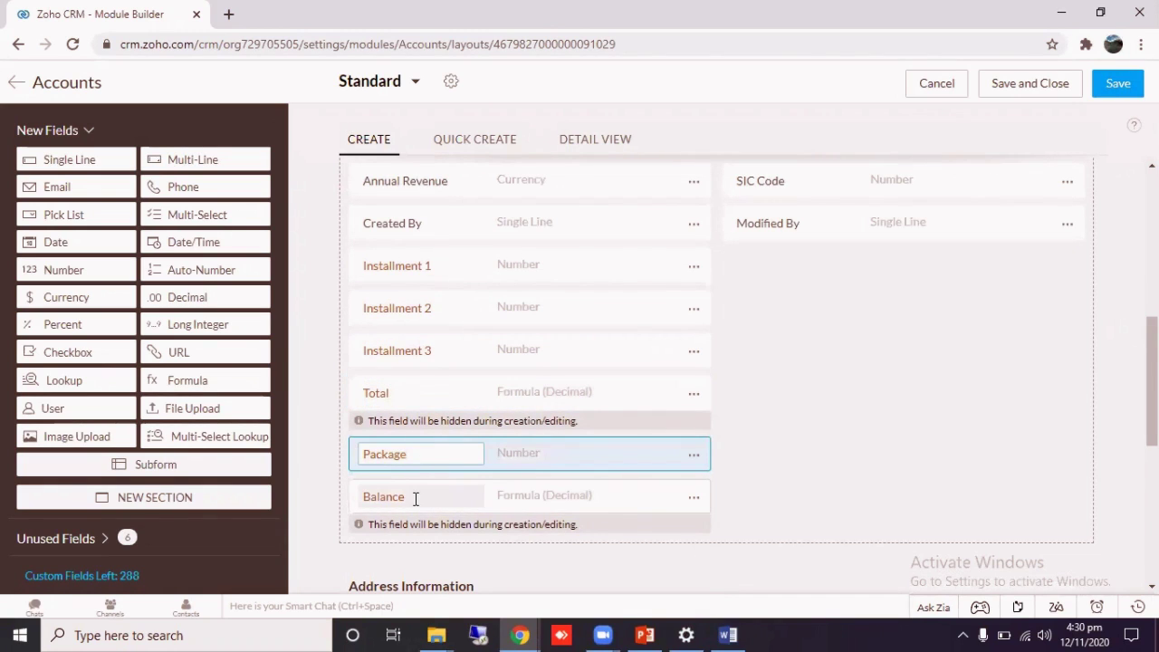
pyautogui.click(416, 498)
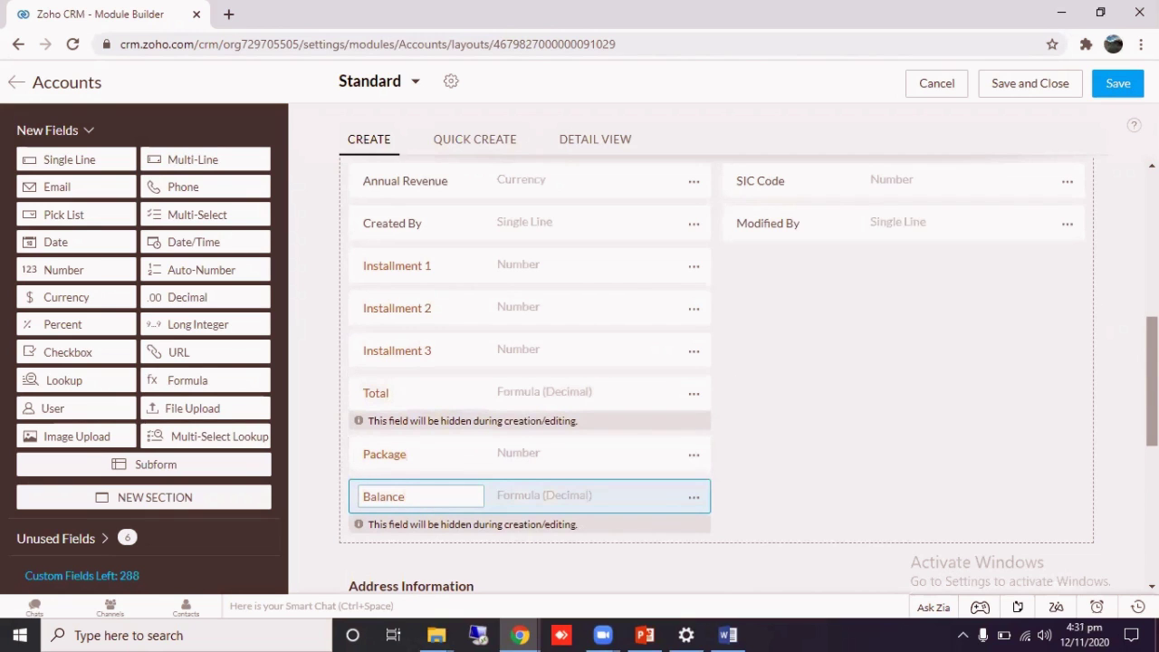
pyautogui.scroll(-1, 570, 450)
pyautogui.scroll(1, 715, 374)
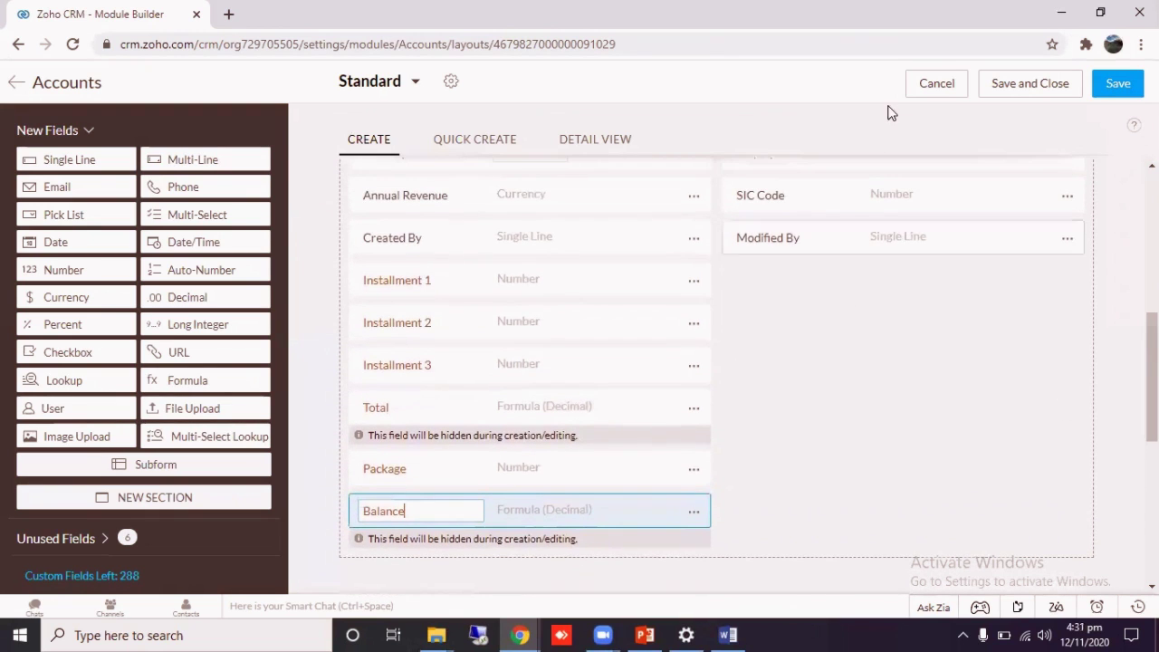
pyautogui.click(1012, 91)
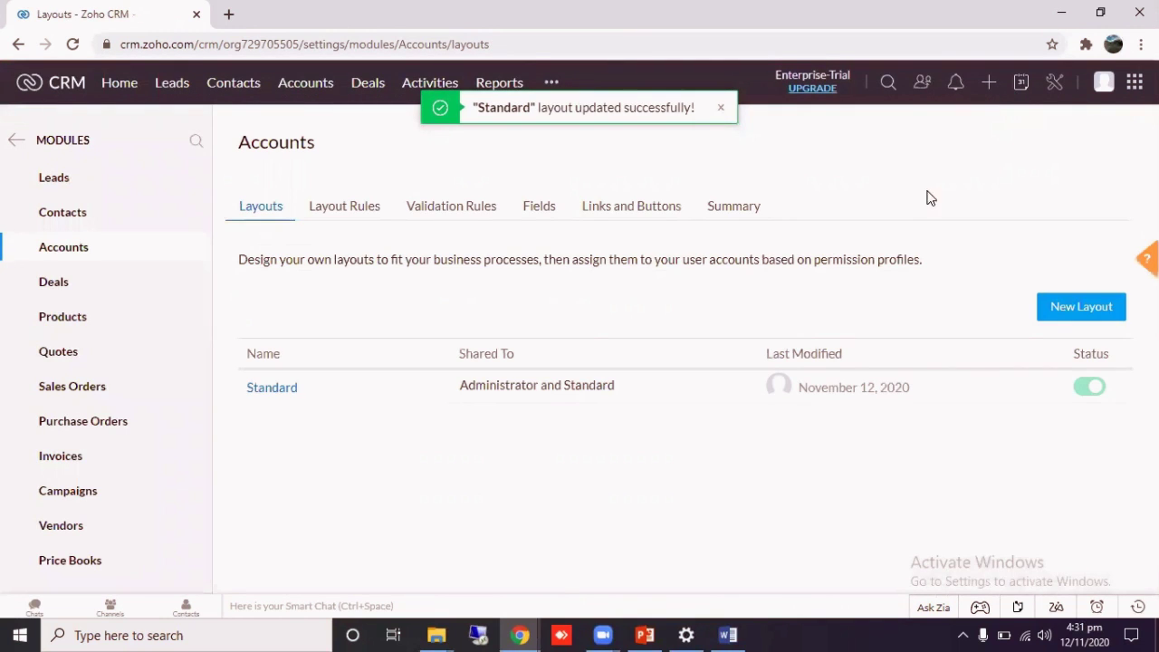
# Open the King (Sample) record in the Accounts module and locate its installment, package and balance fields.
pyautogui.click(311, 91)
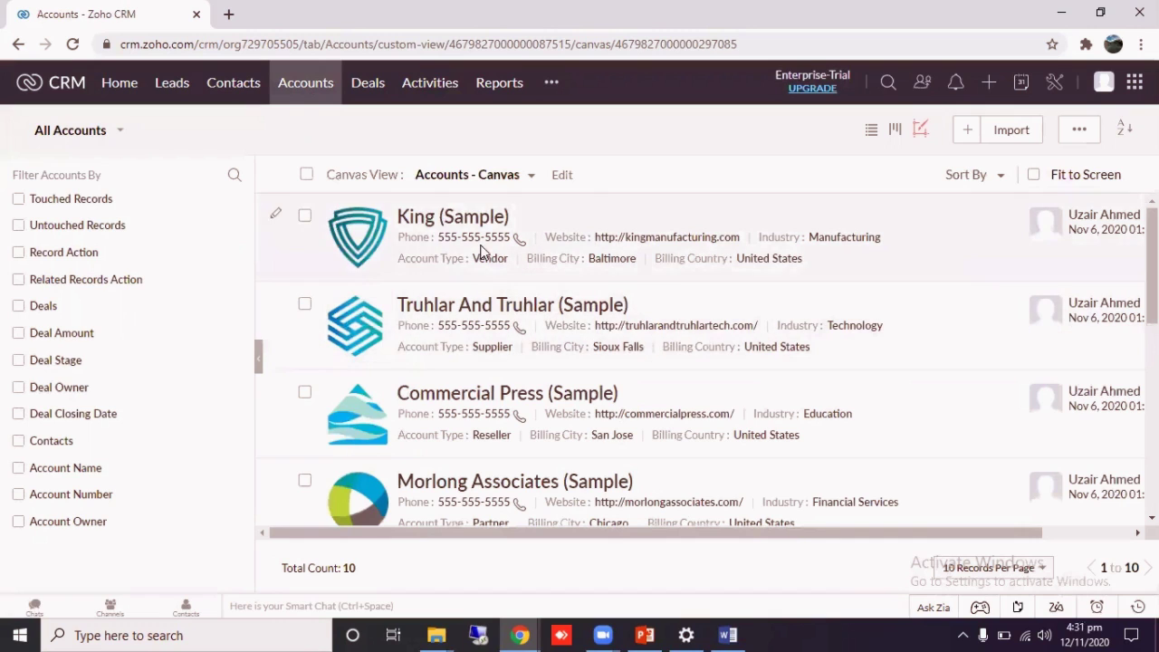
pyautogui.click(431, 221)
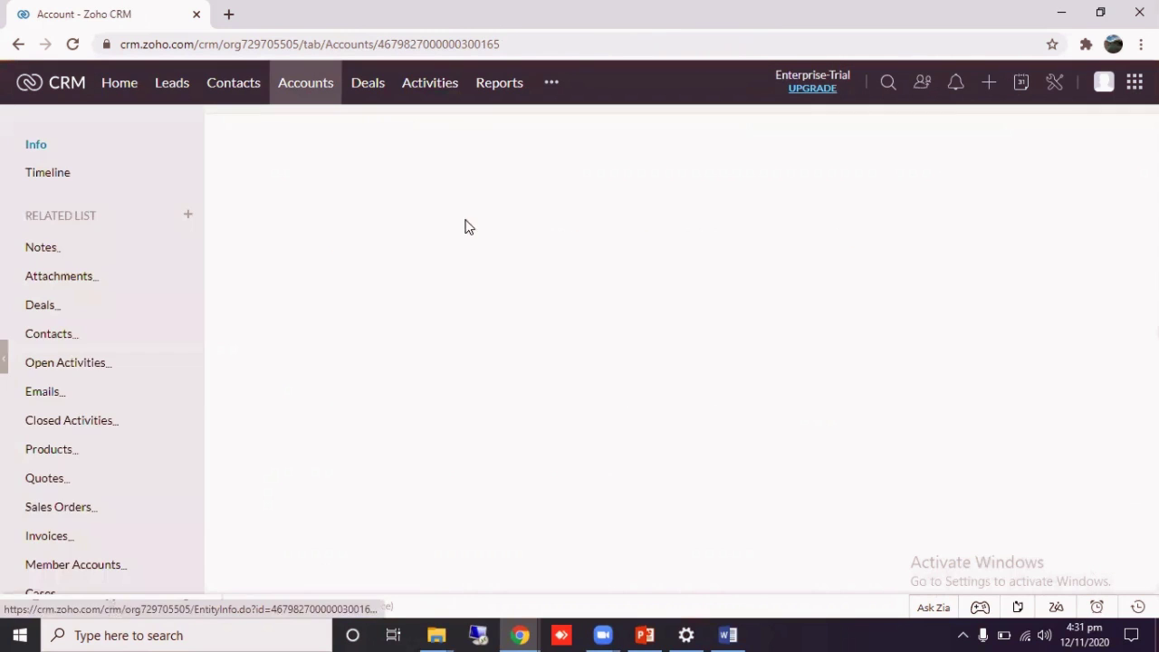
pyautogui.scroll(-10, 435, 345)
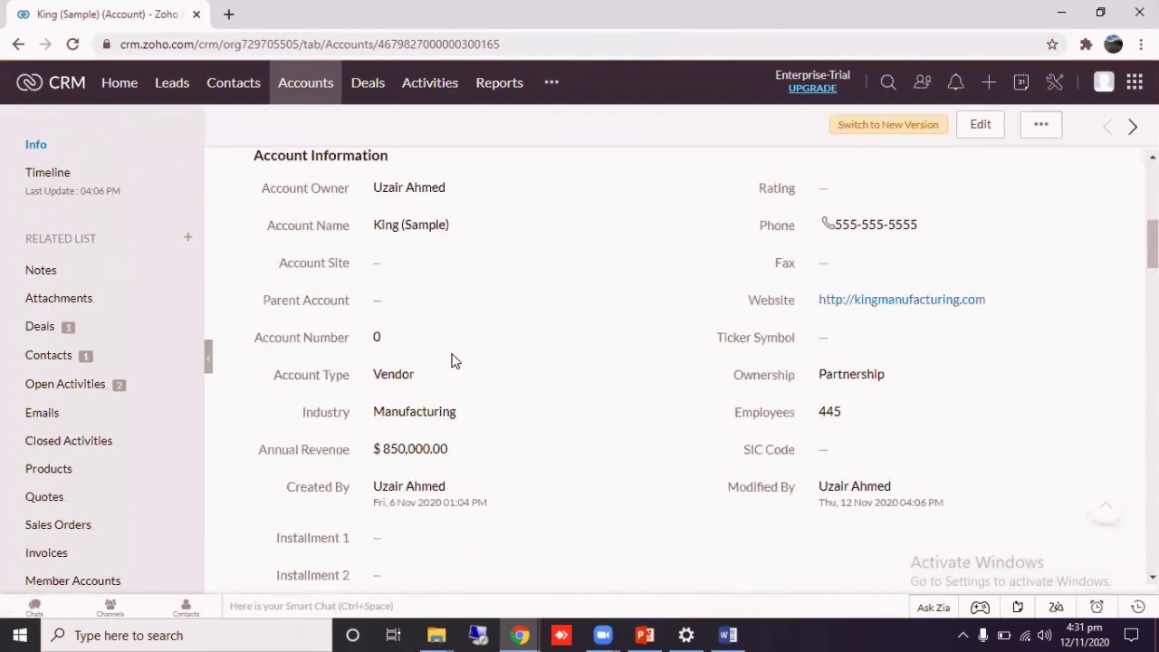
pyautogui.scroll(3, 454, 353)
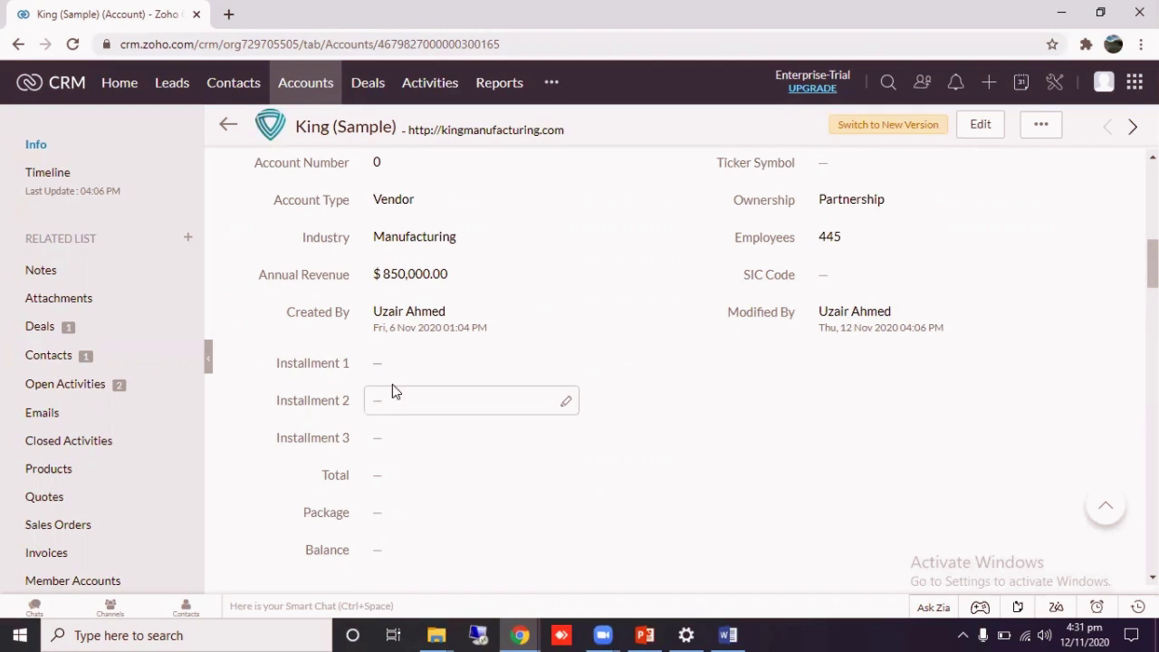
# Set Installment 1, Installment 2 and Installment 3 to 1000 each on the King (Sample) account and save each value.
pyautogui.click(408, 363)
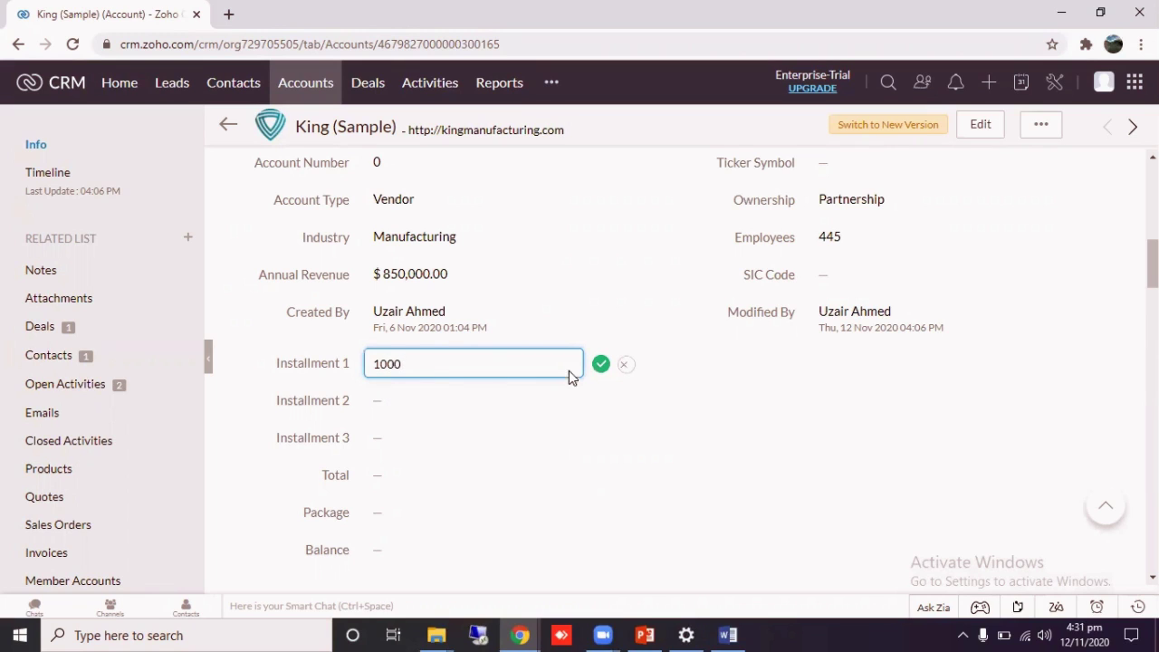
pyautogui.click(603, 365)
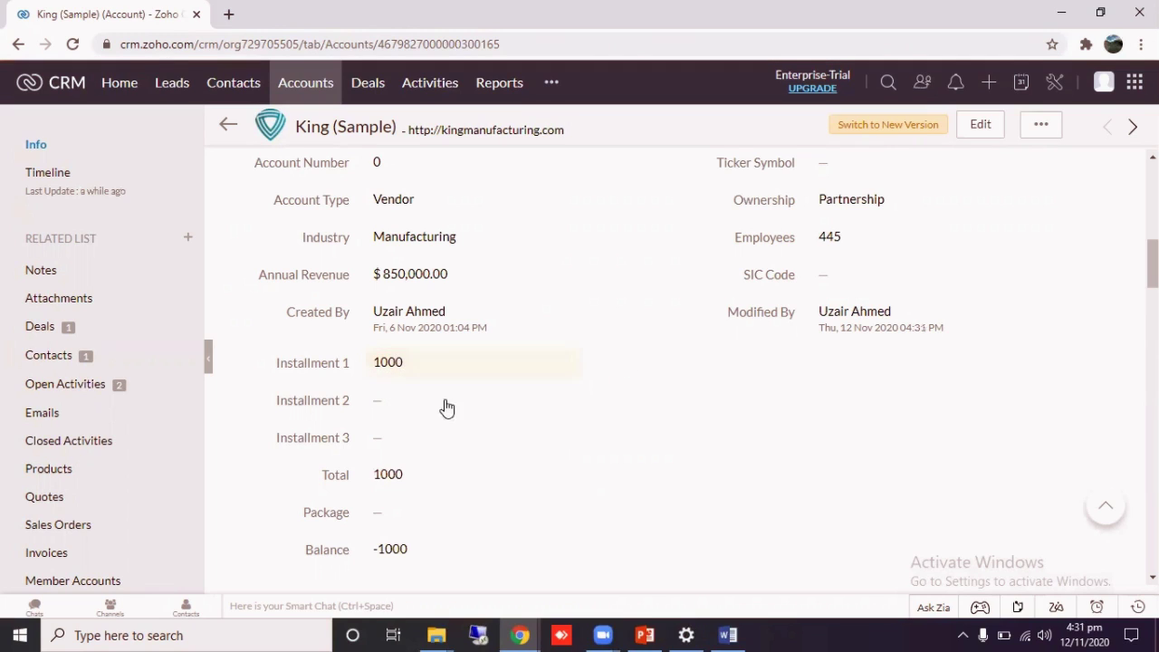
pyautogui.click(391, 396)
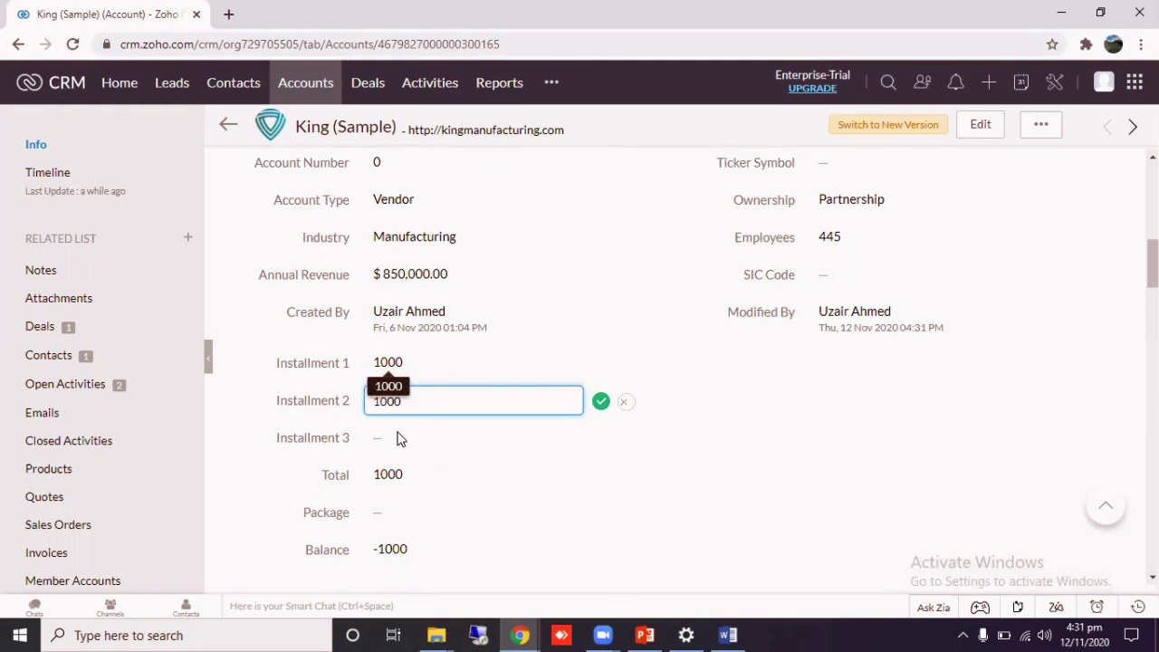
pyautogui.click(600, 404)
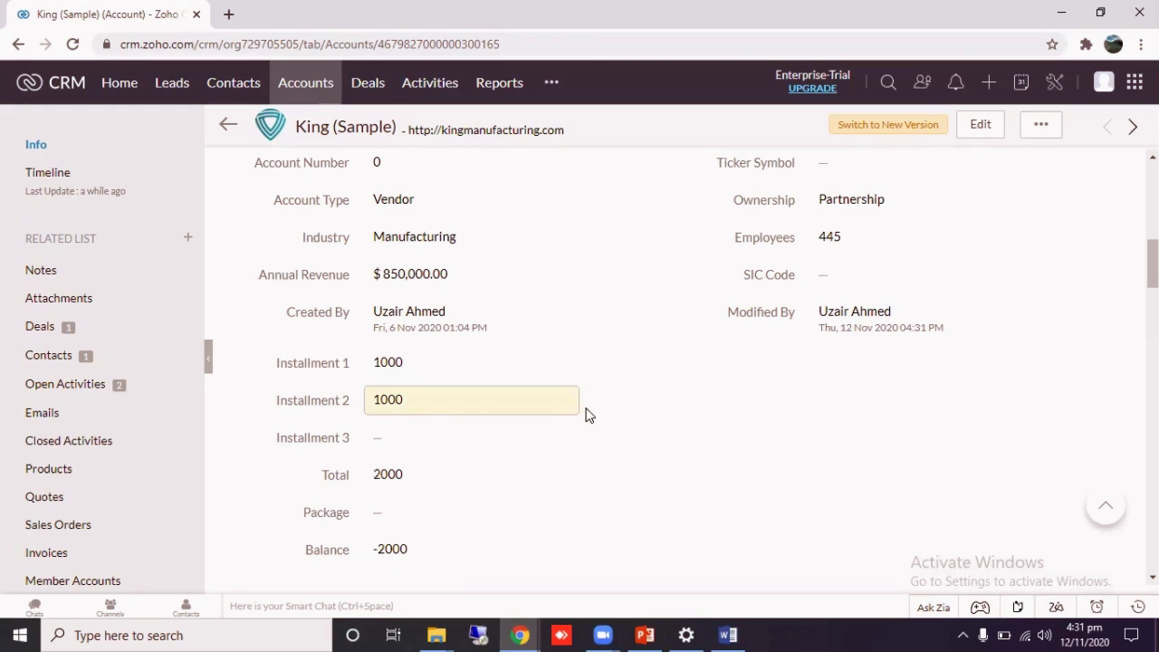
pyautogui.click(383, 439)
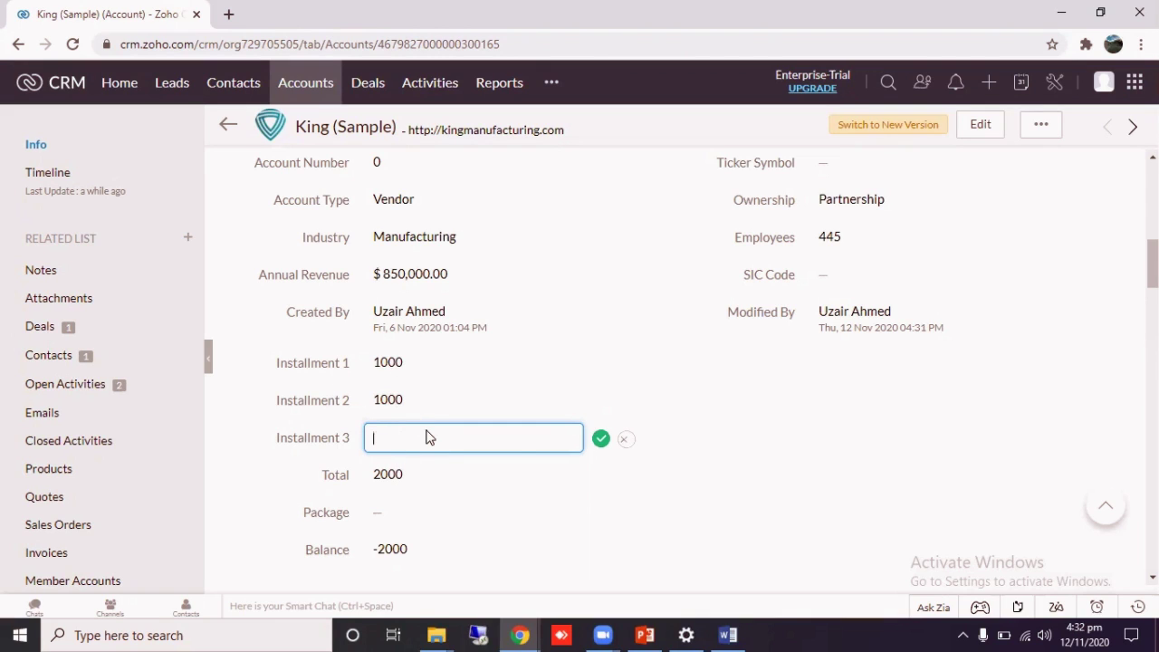
pyautogui.write('1000')
pyautogui.click(600, 439)
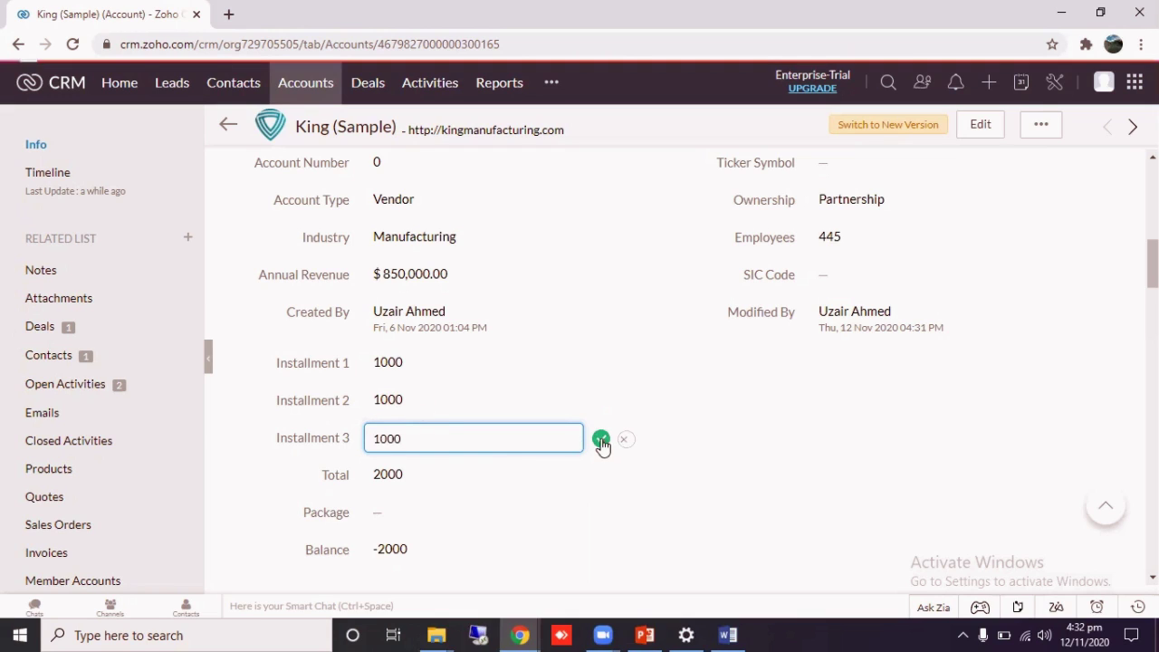
# Set the account's Package to 5000, save it, and review the calculated Total and Balance fields.
pyautogui.click(391, 512)
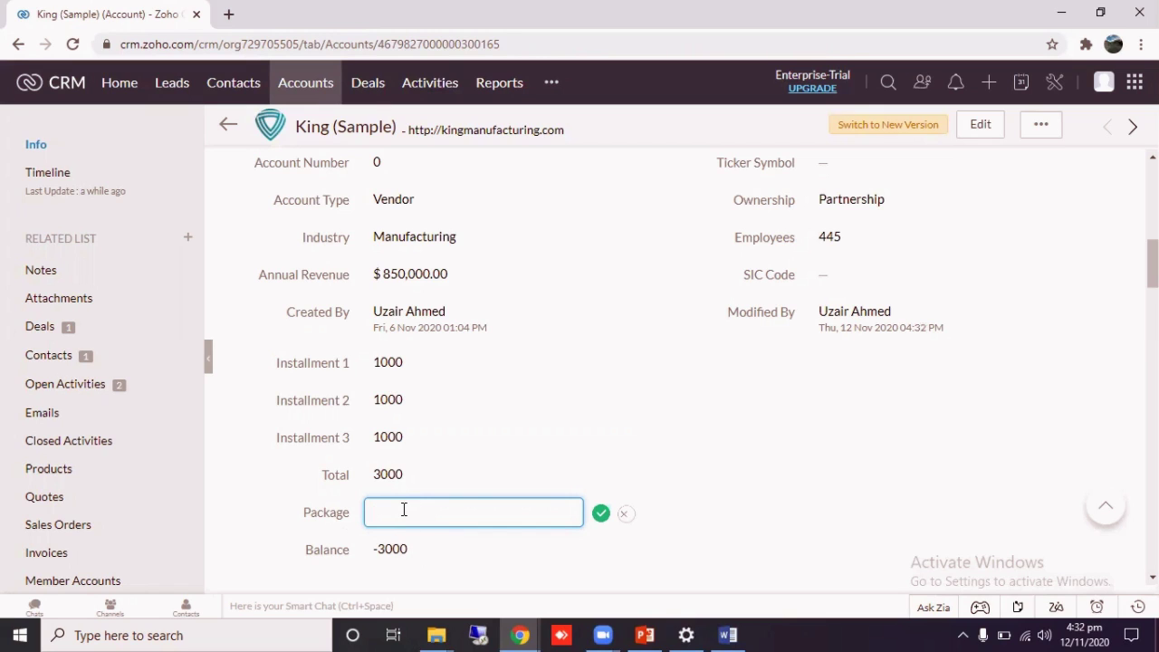
pyautogui.write('5000')
pyautogui.click(600, 517)
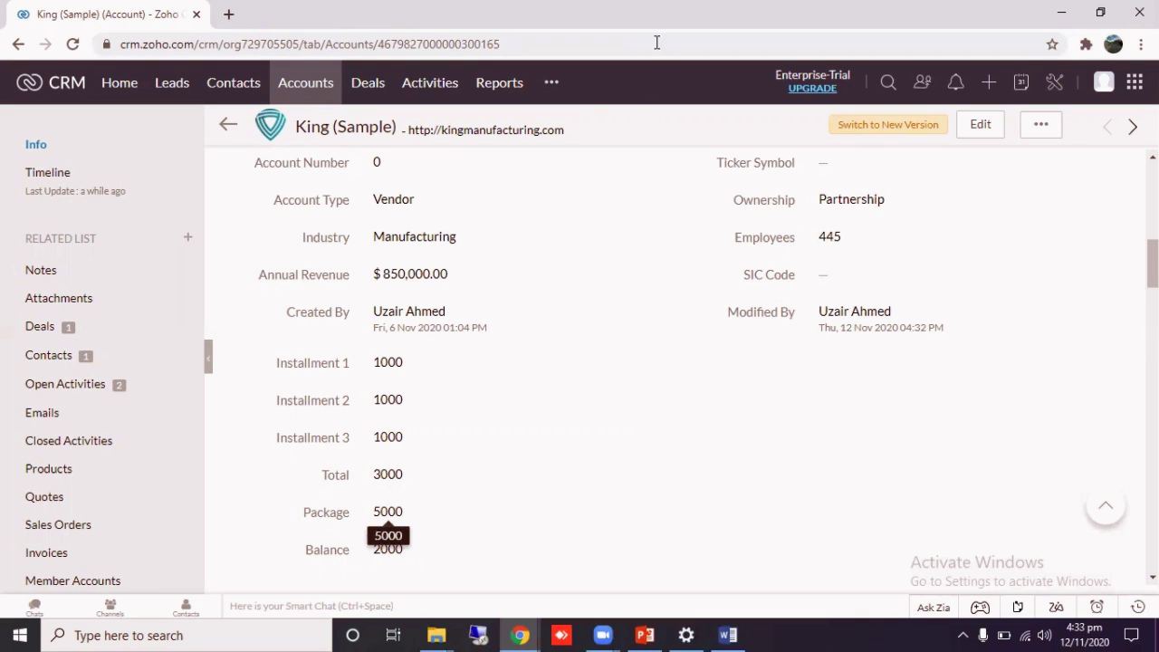
pyautogui.scroll(-3, 535, 305)
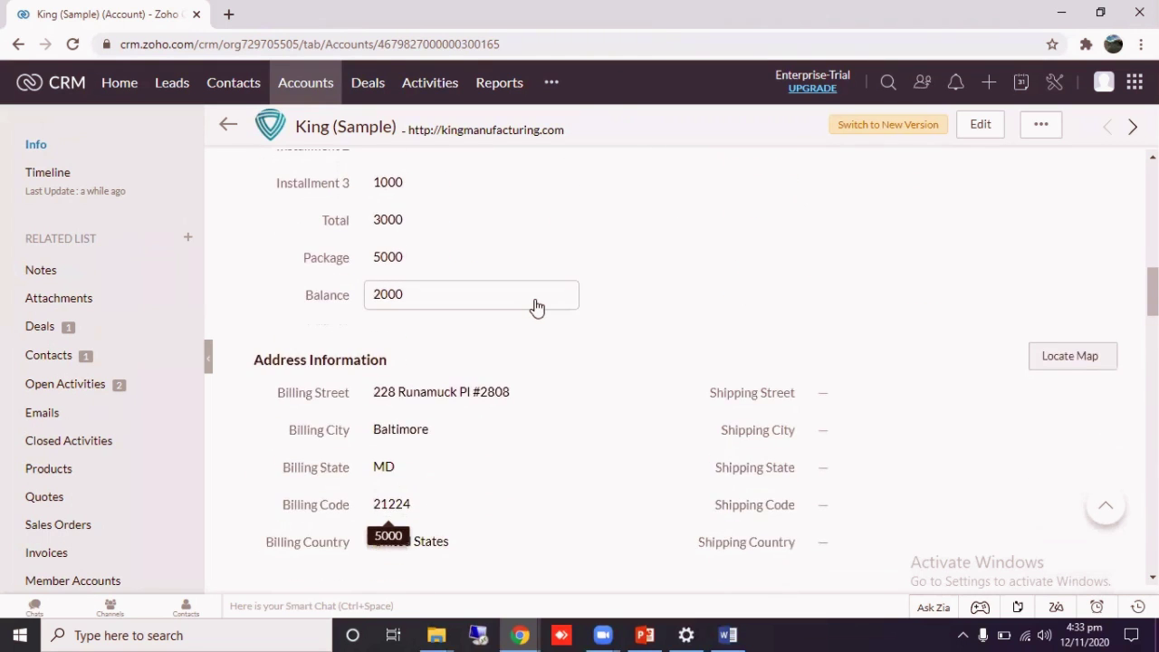
pyautogui.scroll(2, 536, 306)
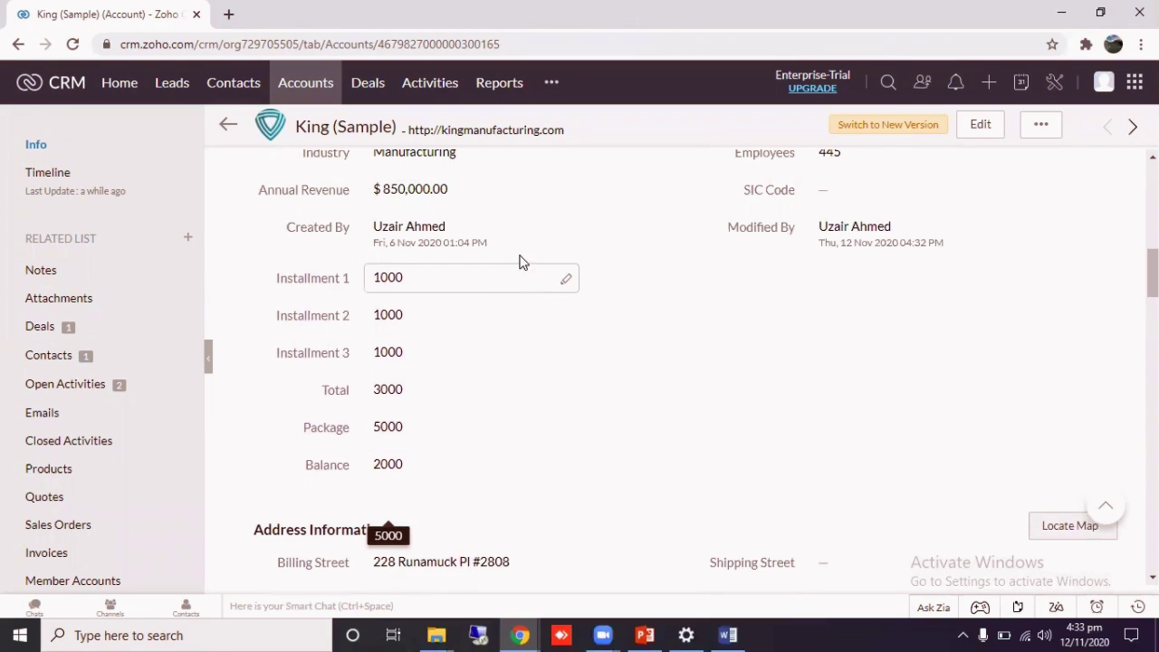